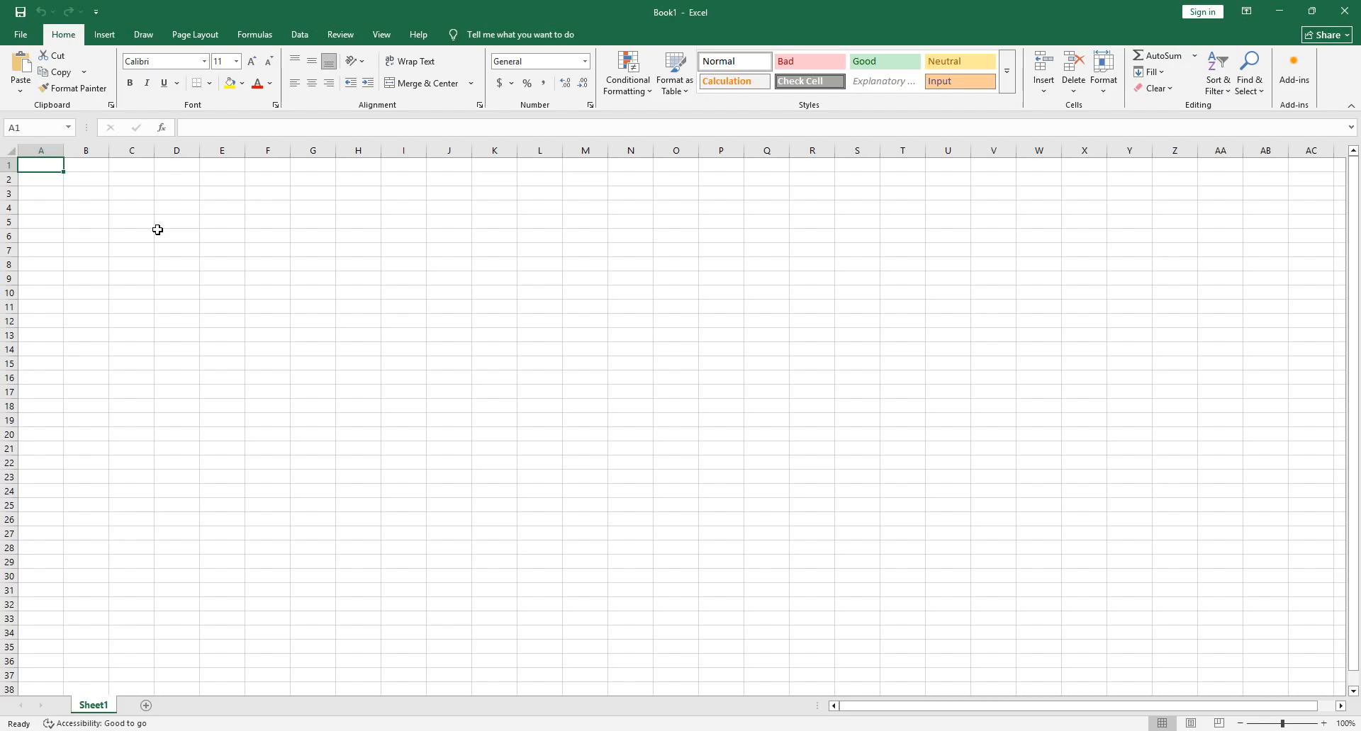
Enter the column header "item" in cell A1
left_click(157, 229)
left_click(49, 177)
left_click(51, 162)
type("t")
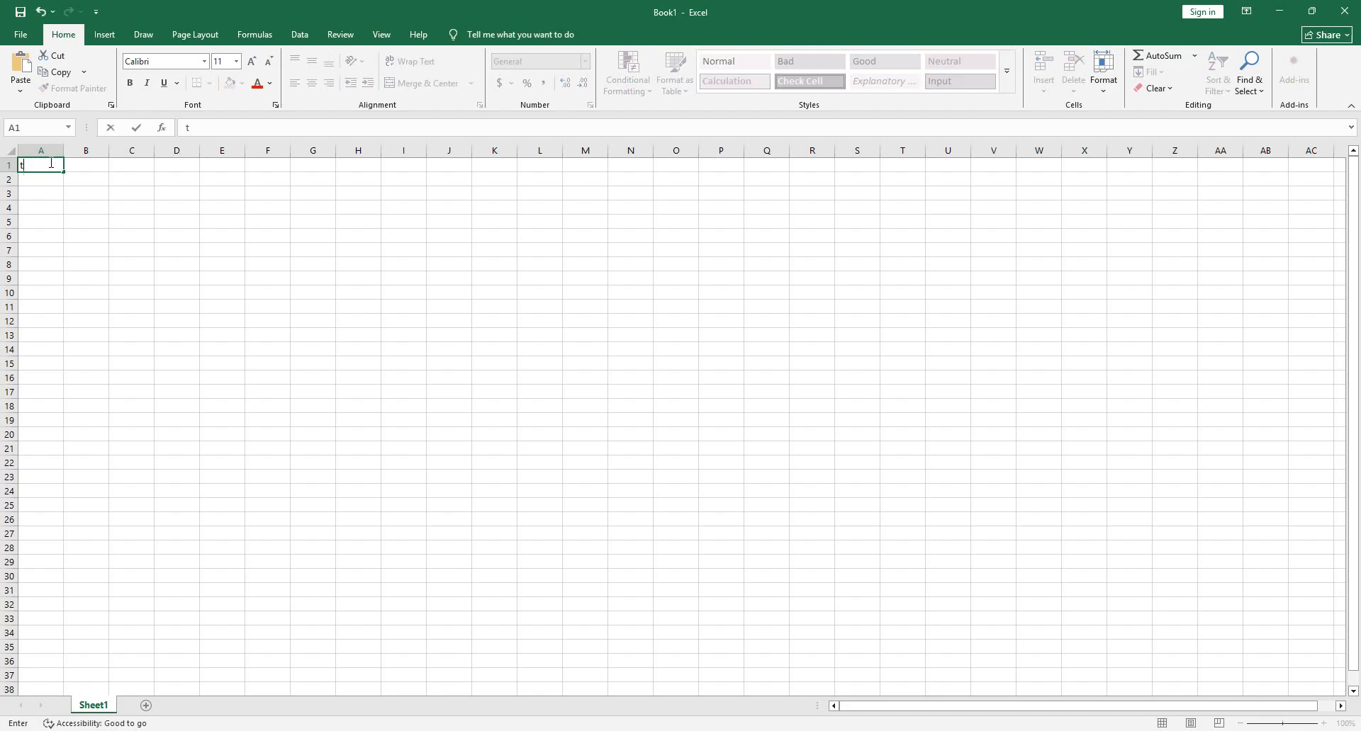
type("tem")
key("Return")
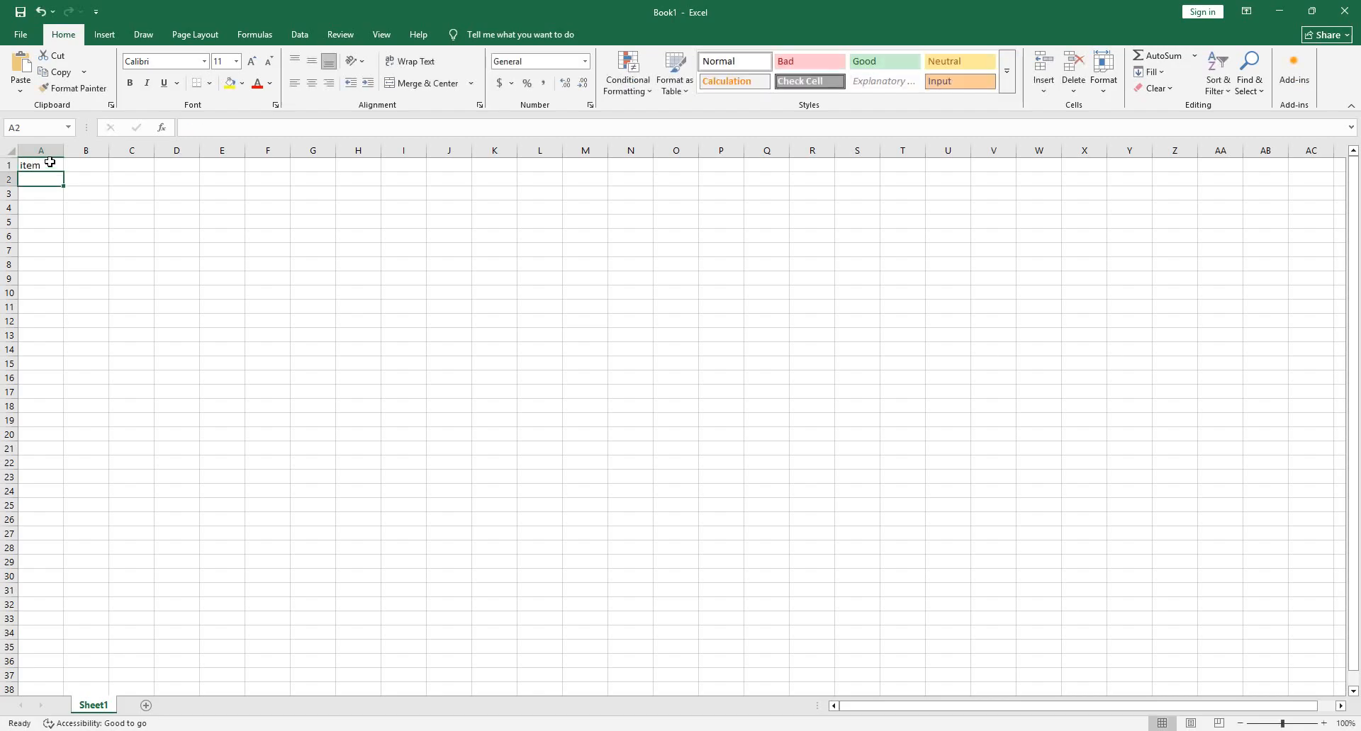
Fill cells A2 through A4 under the item header with "mango"
type("mango")
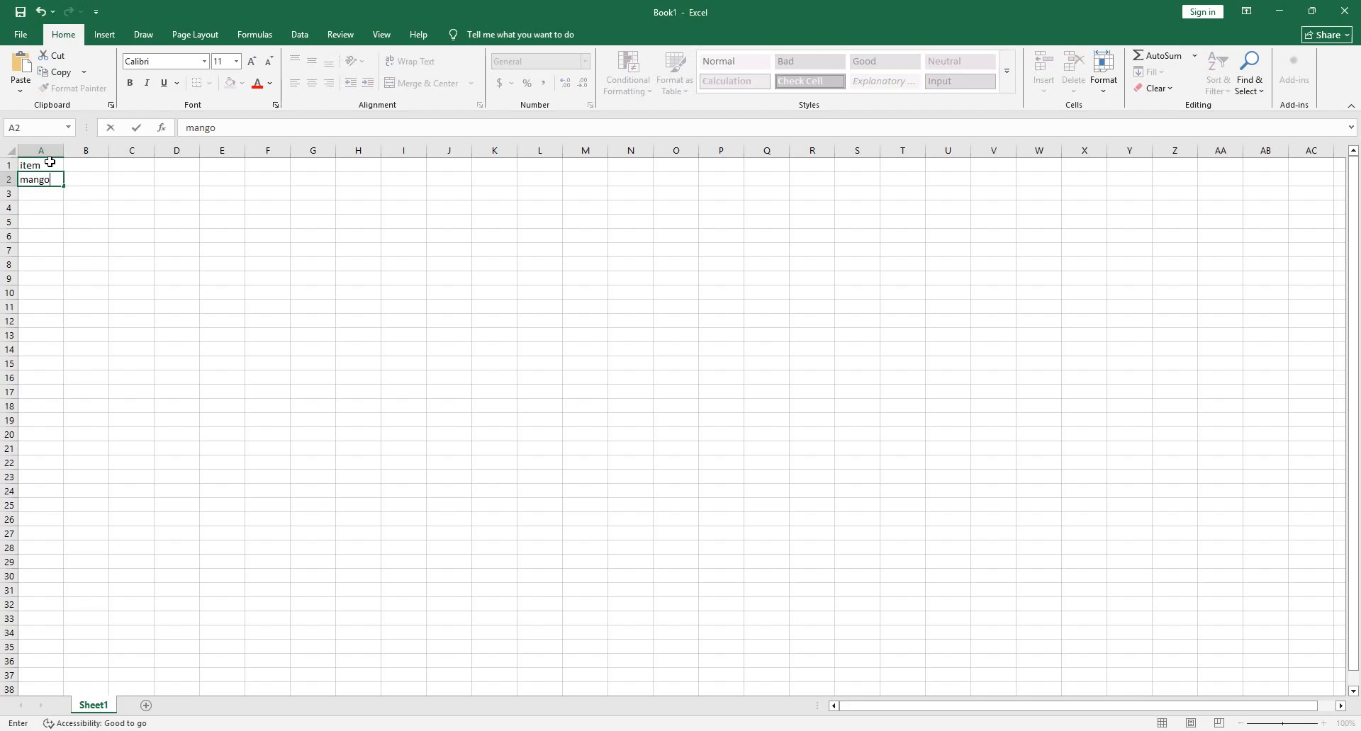
key("Return")
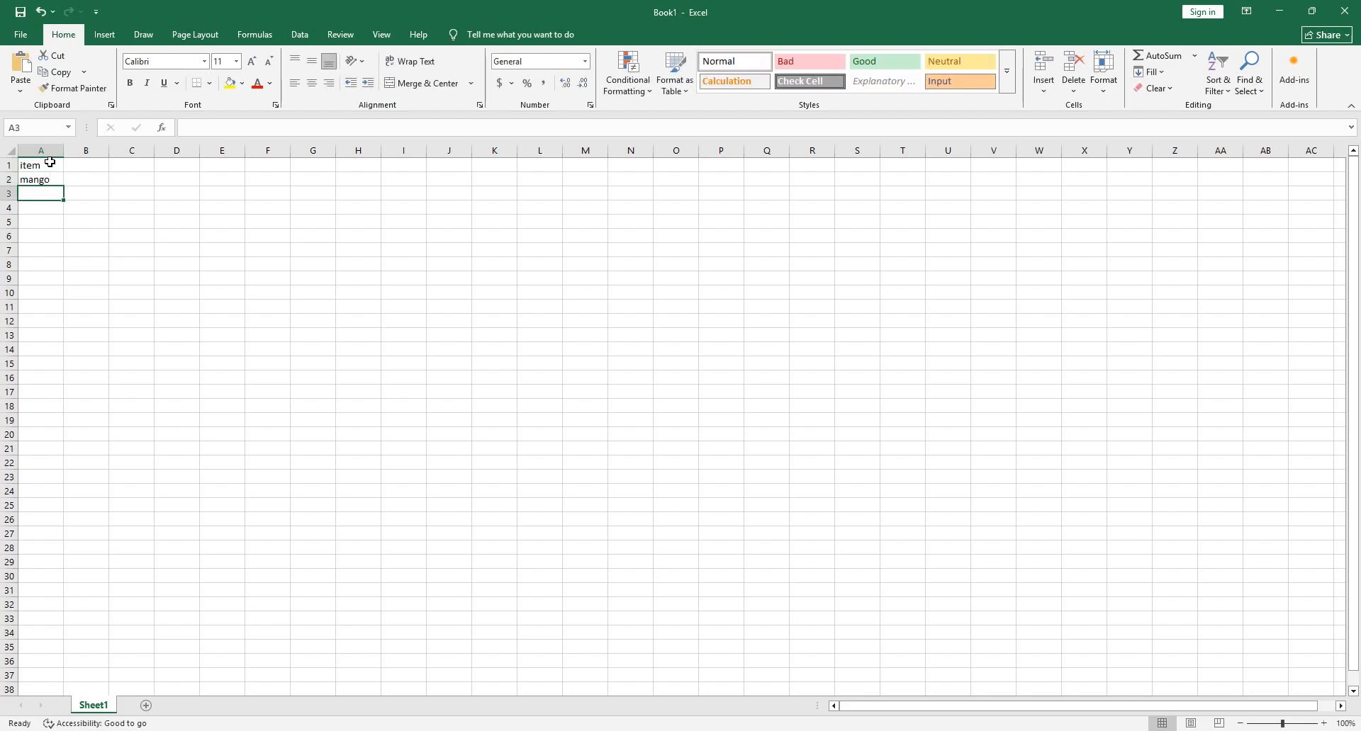
type("mango")
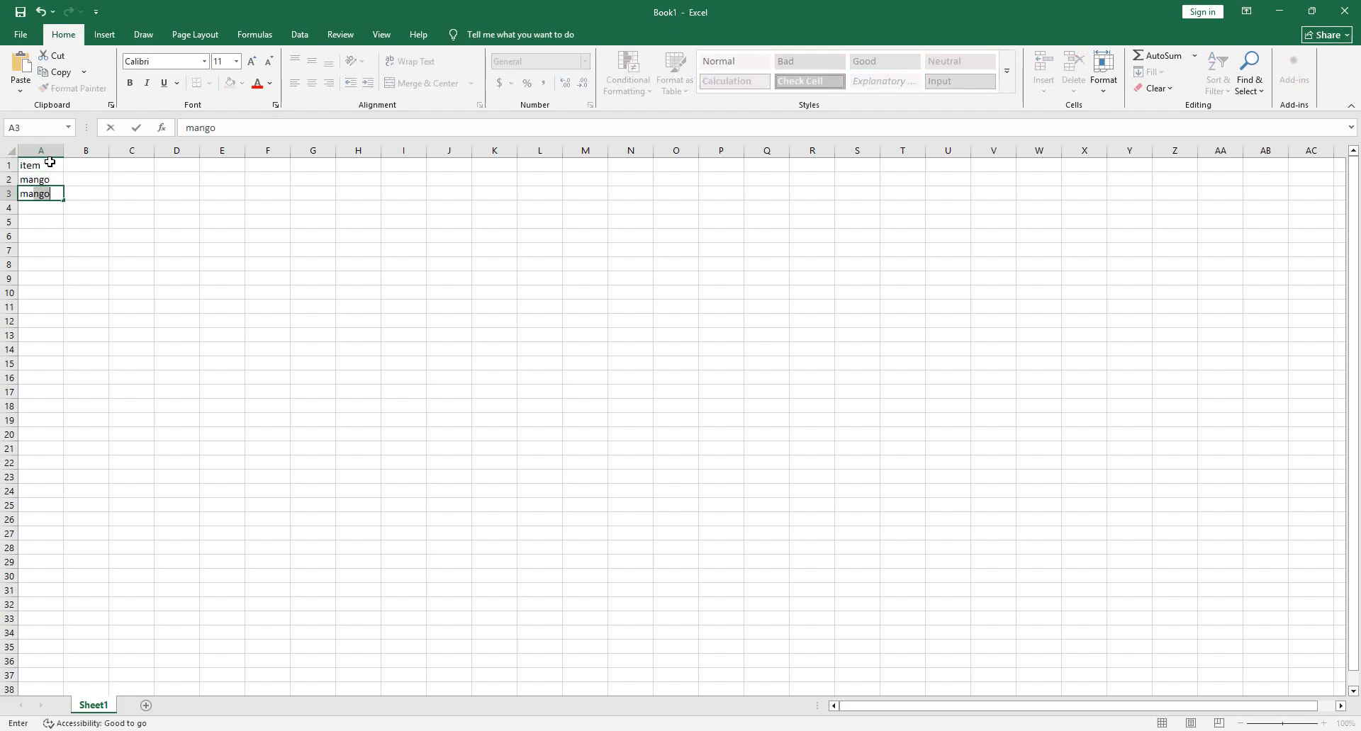
key("Return")
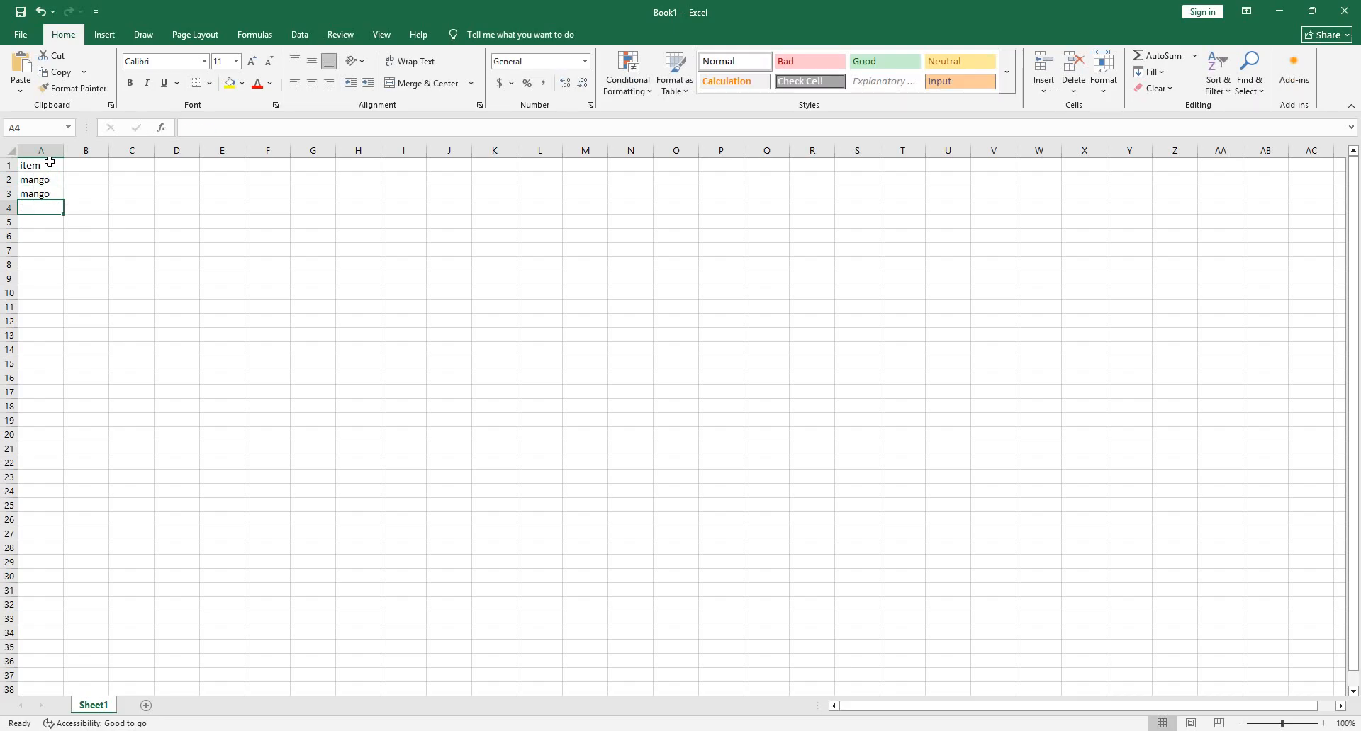
type("mango")
key("Return")
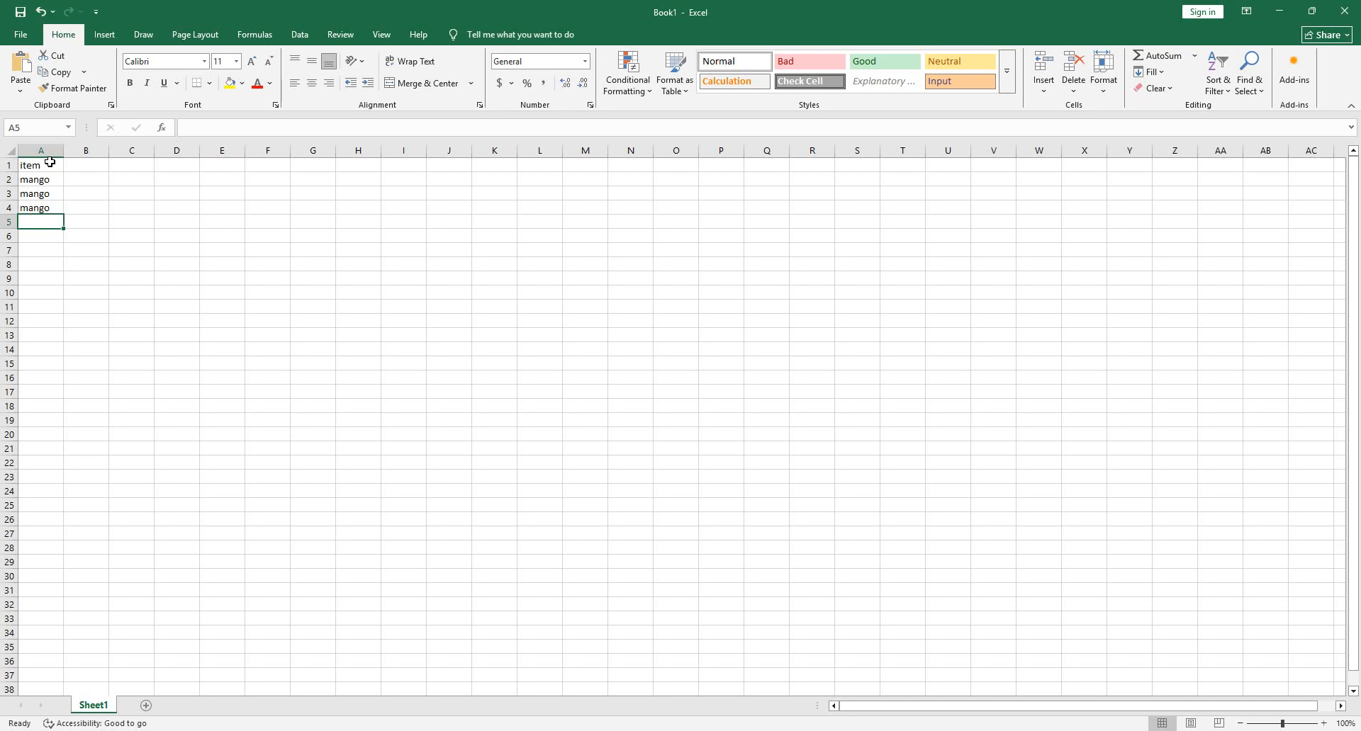
Continue the item list with "jackfruit" in A5, "mango" in A6 and "jackfruit" in A7
type("ja")
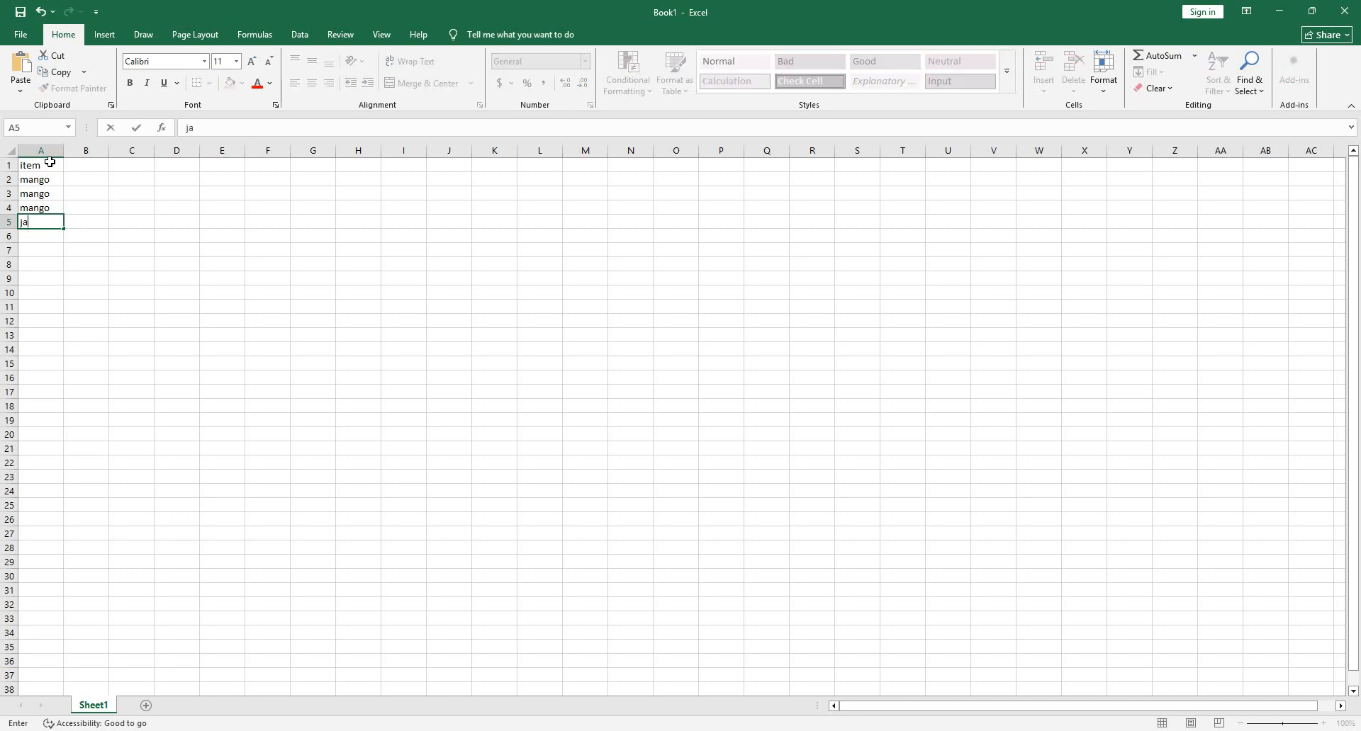
type("ckfruit")
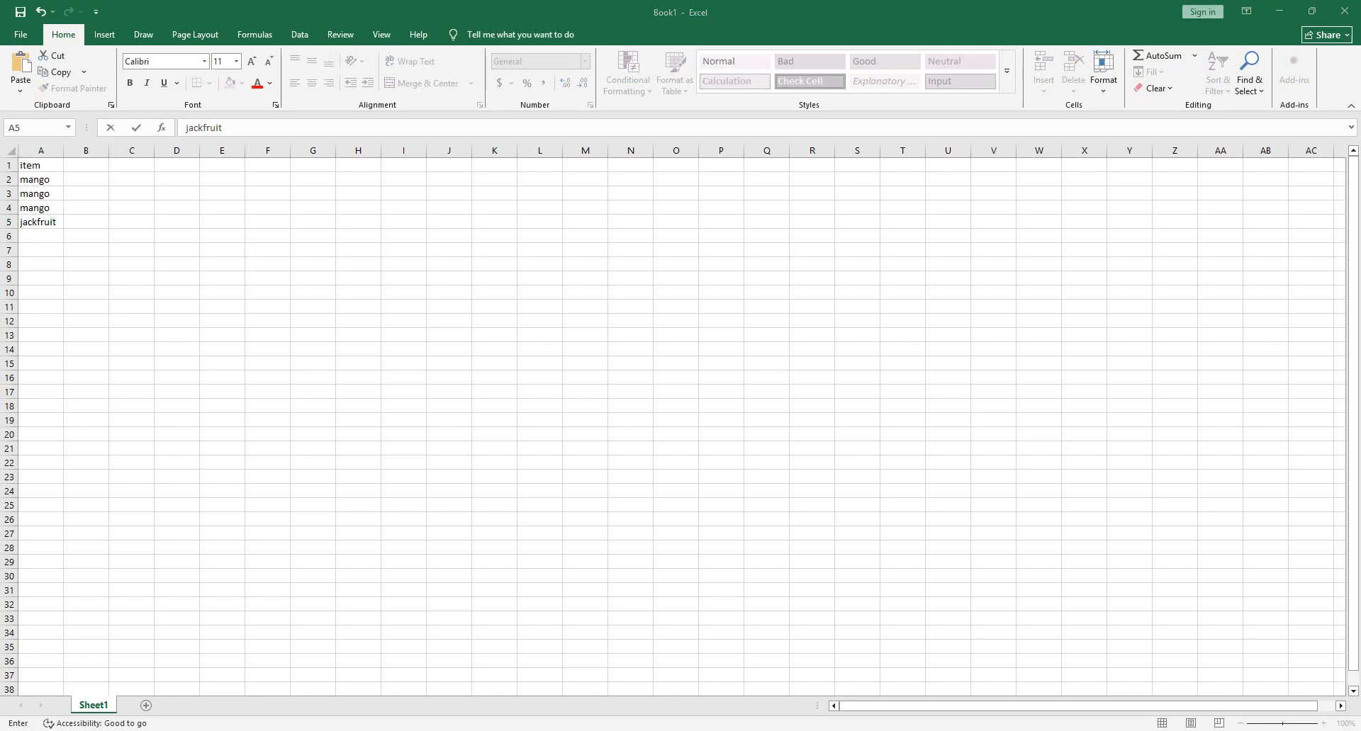
left_click(36, 233)
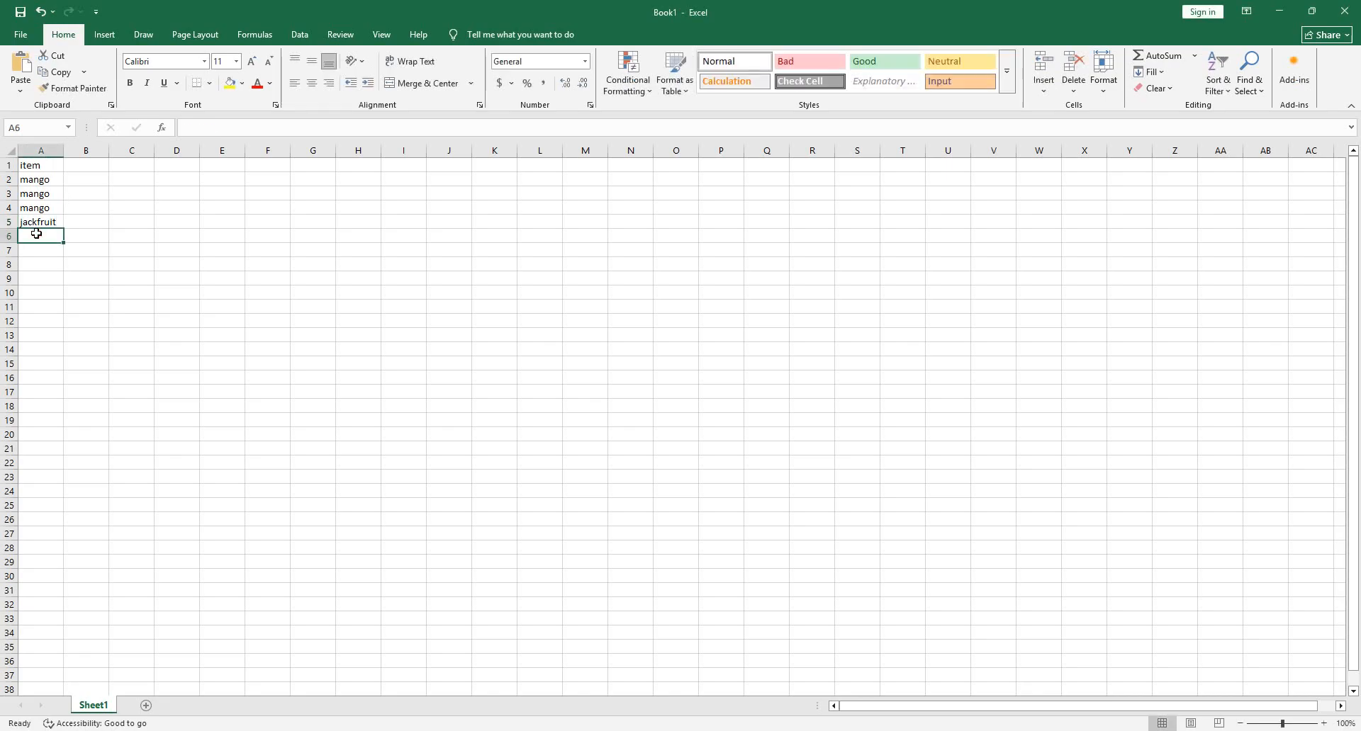
type("mango")
key("Return")
type("jackfruit")
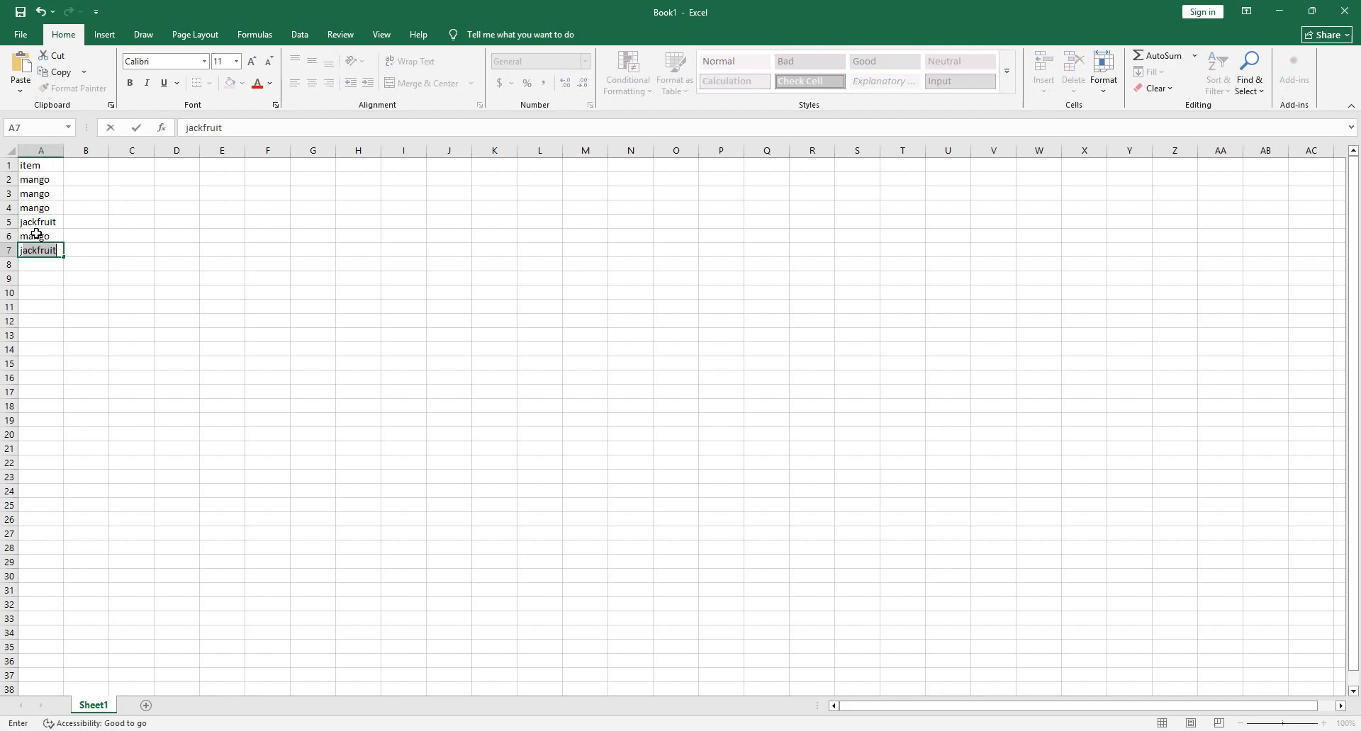
left_click(204, 278)
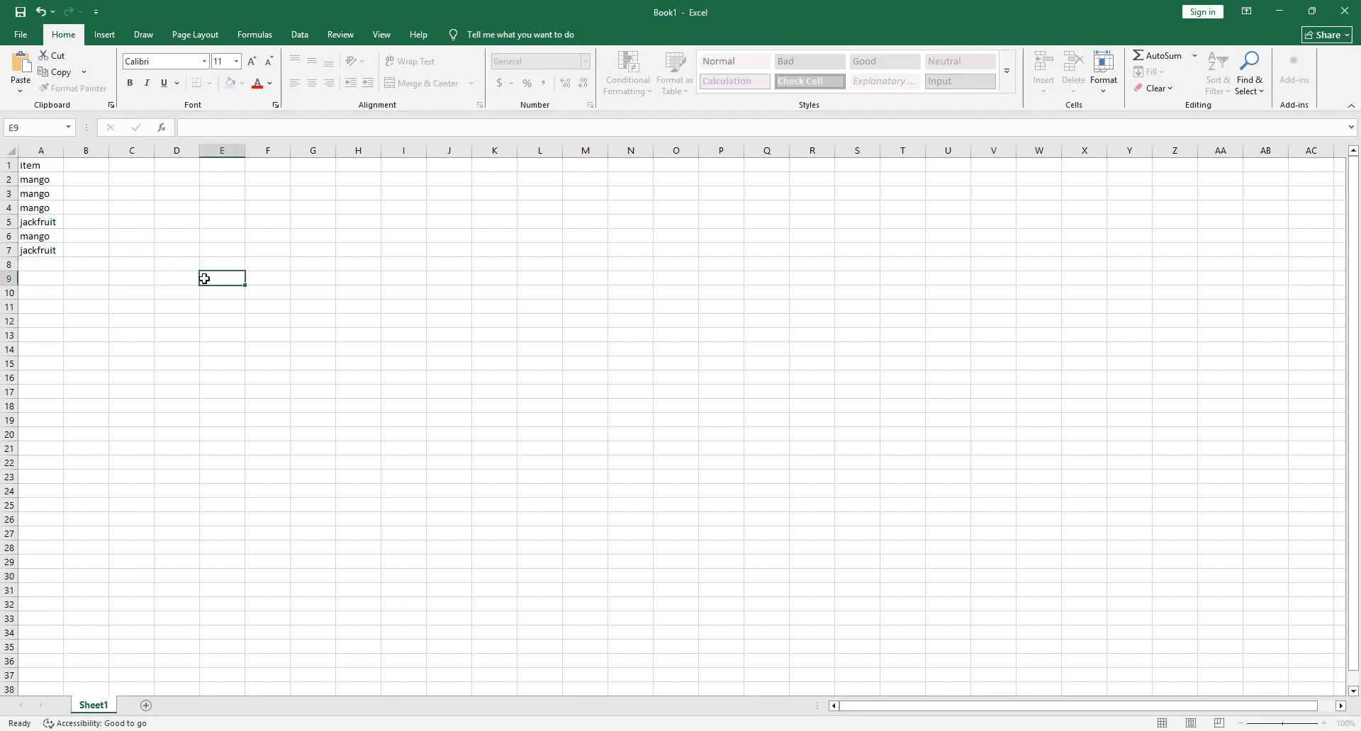
Add "banana" to the item list in cell A8
left_click(65, 267)
left_click(47, 265)
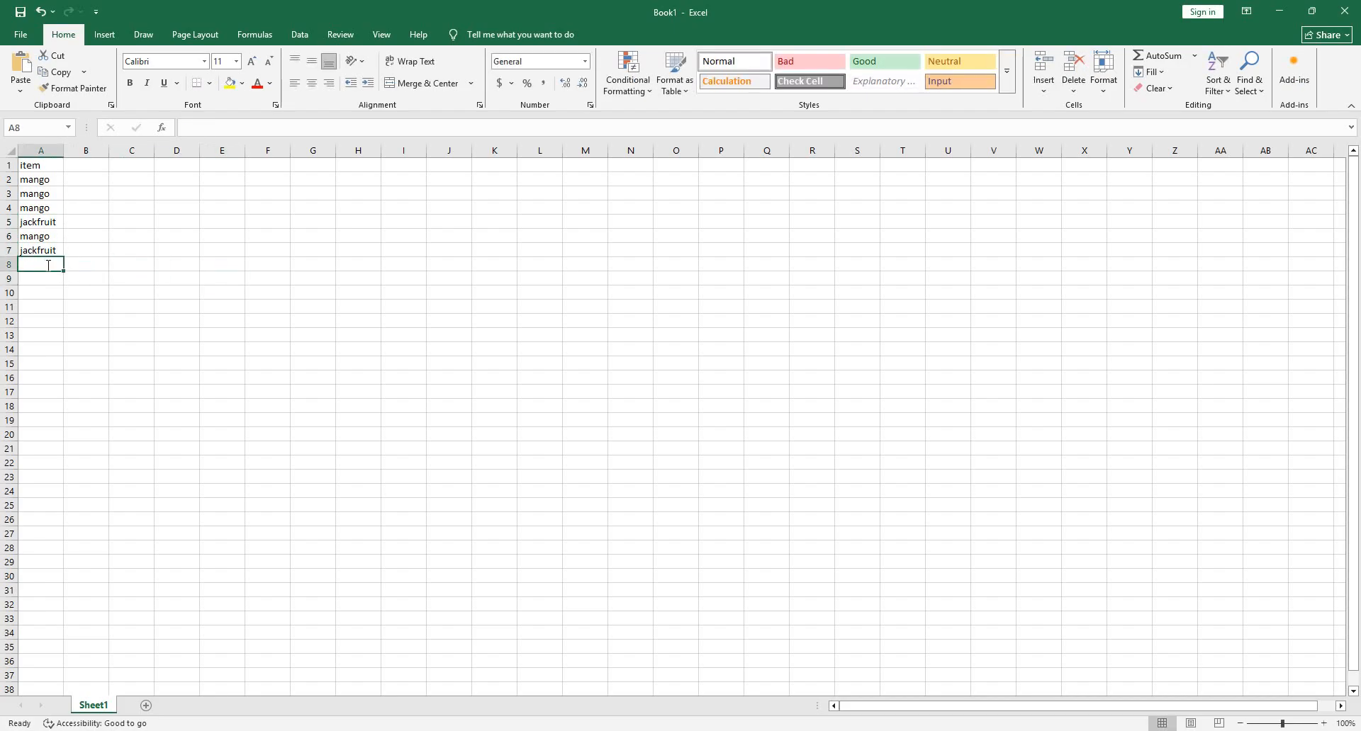
type("banna")
key("BackSpace")
key("BackSpace")
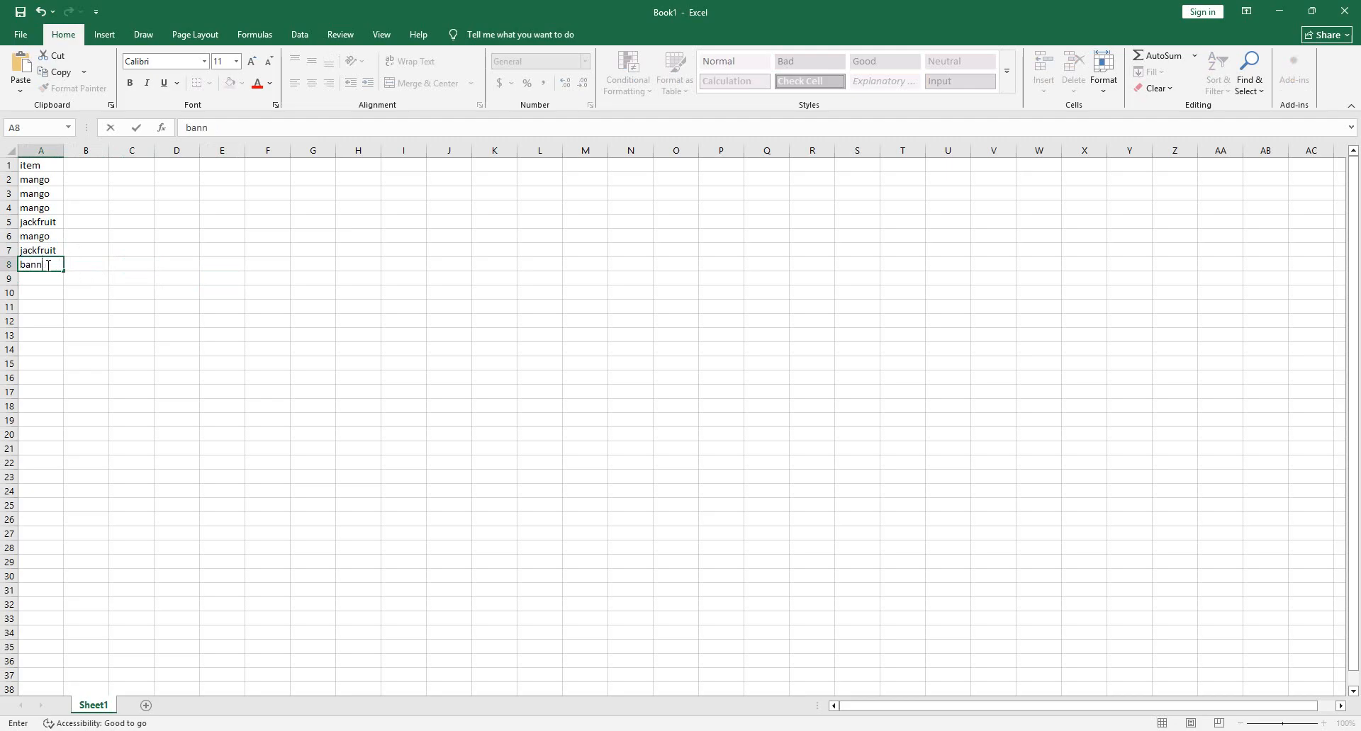
type("ana")
left_click(111, 277)
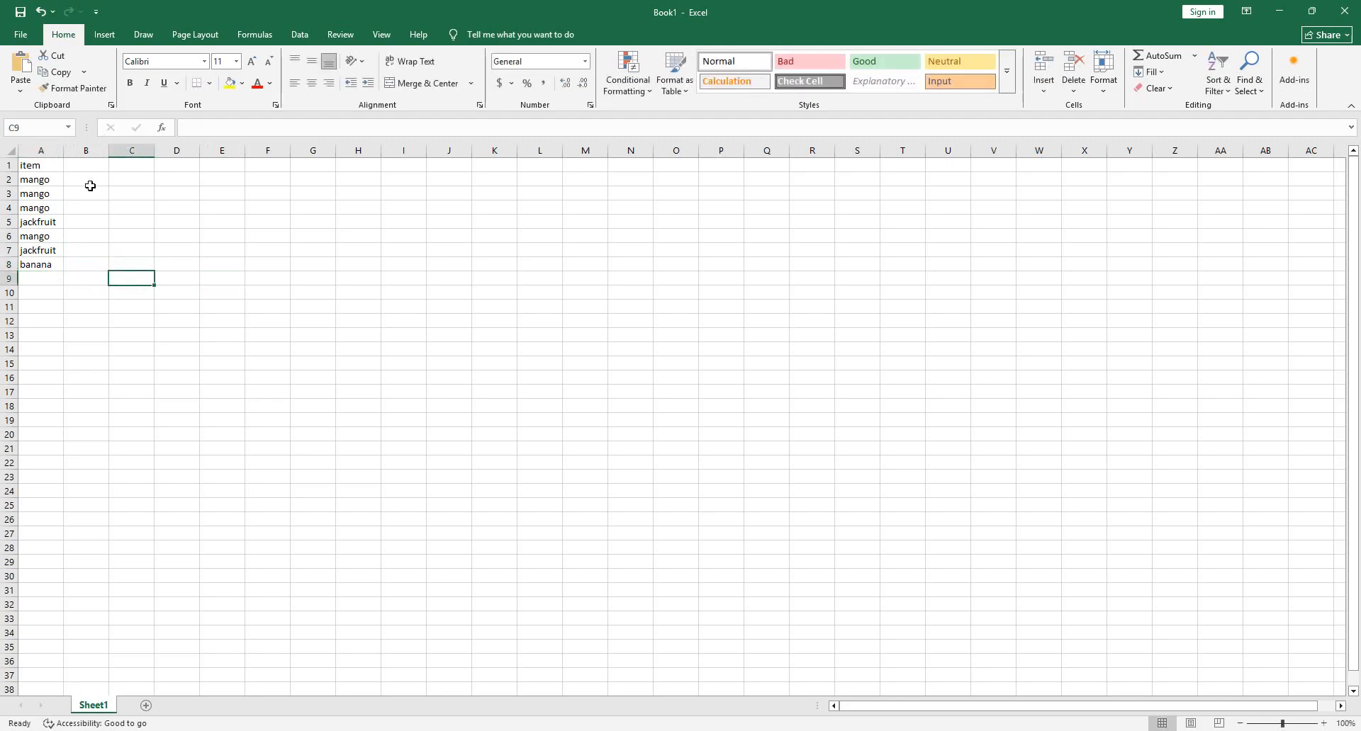
Complete the item list with "banana" in A9, "jackfruit" in A10 and "mango" in A11
left_click(48, 282)
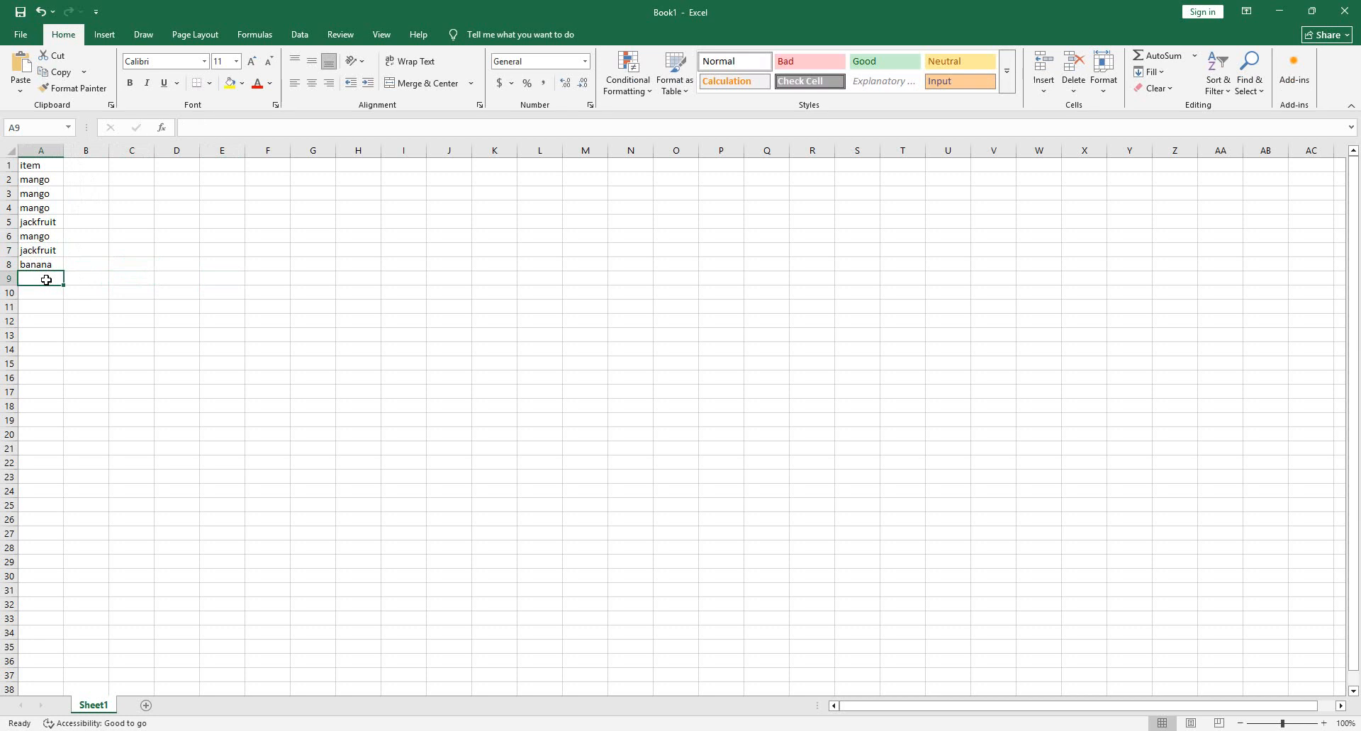
type("banana")
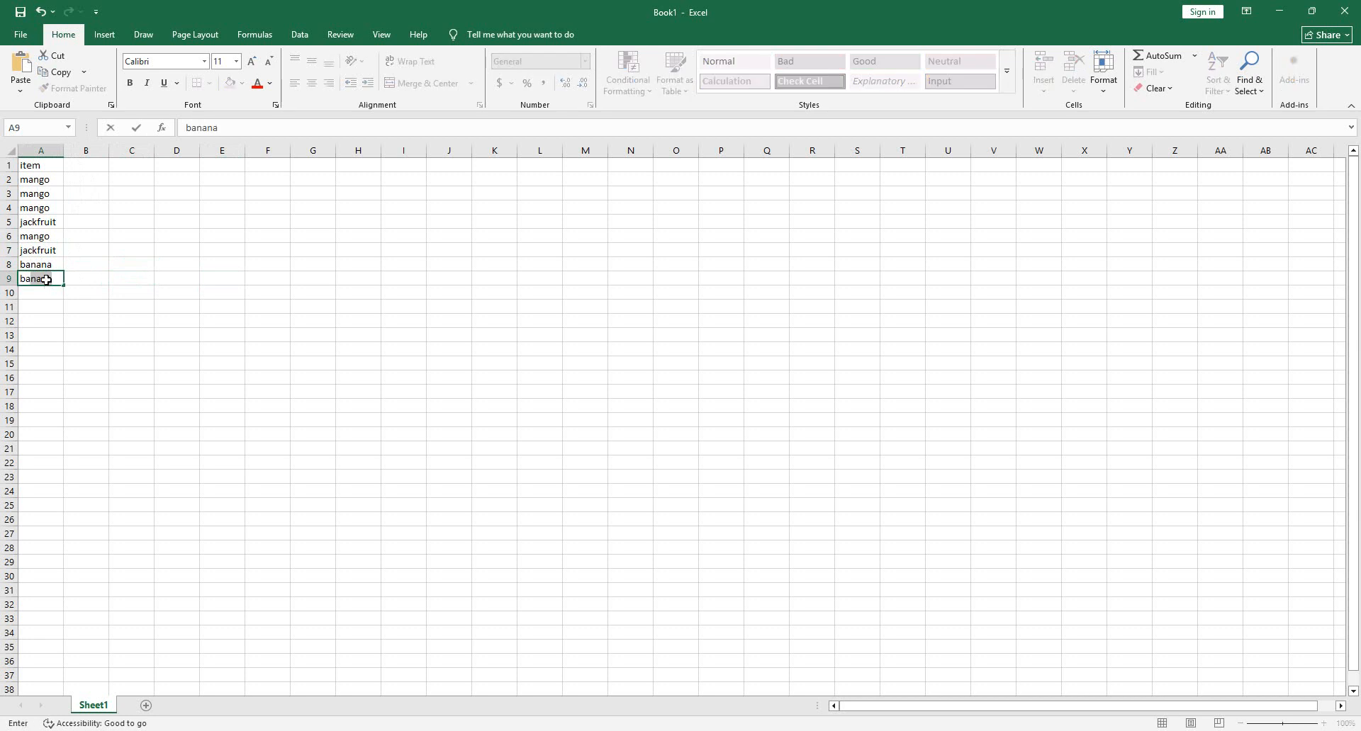
key("Return")
type("jackfruit")
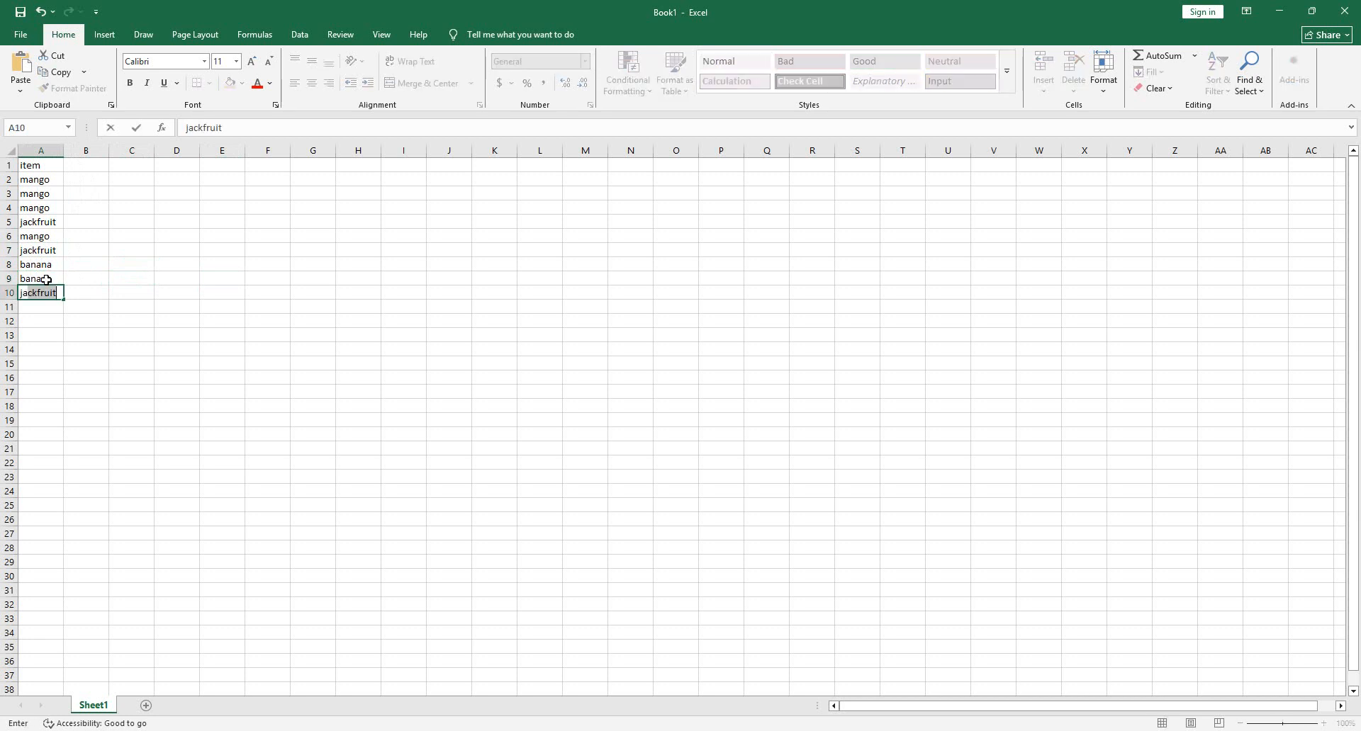
key("Return")
type("mango")
key("Return")
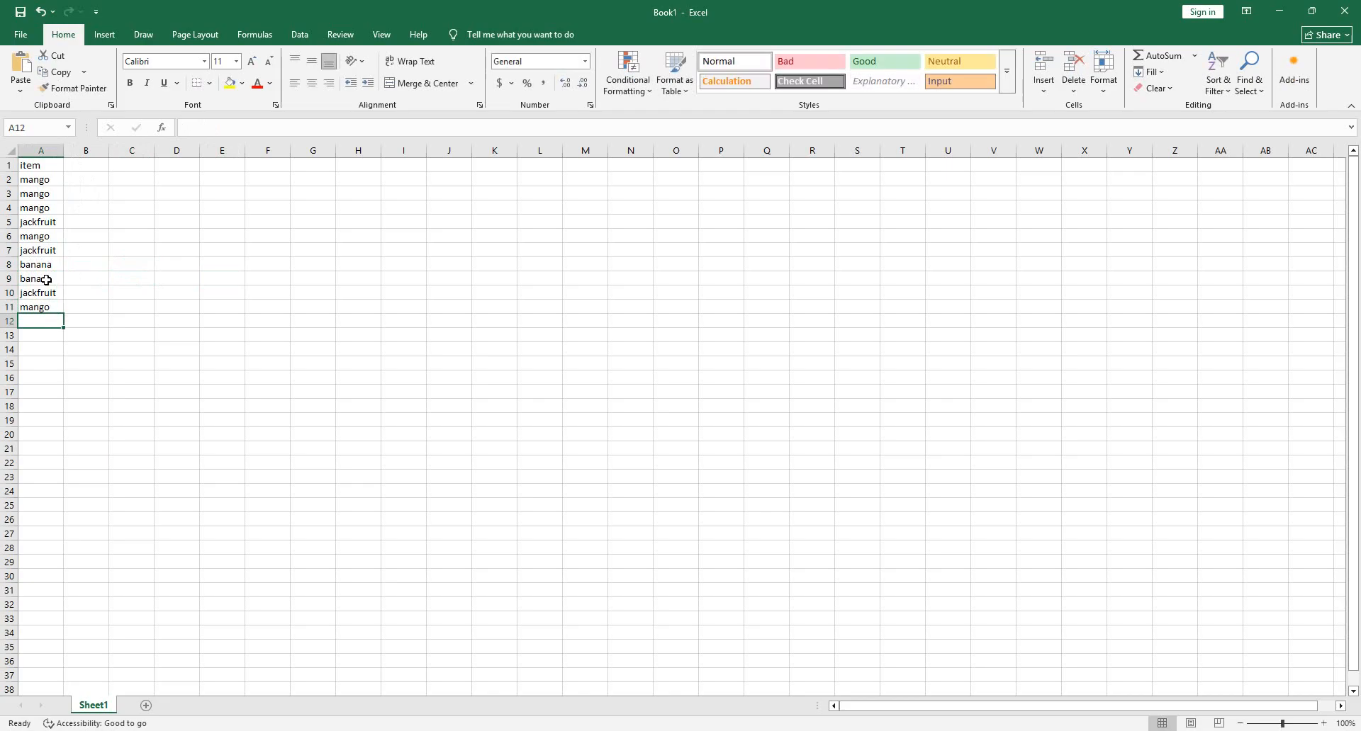
Enter the column header "taka" in cell B1
left_click(96, 150)
left_click(95, 175)
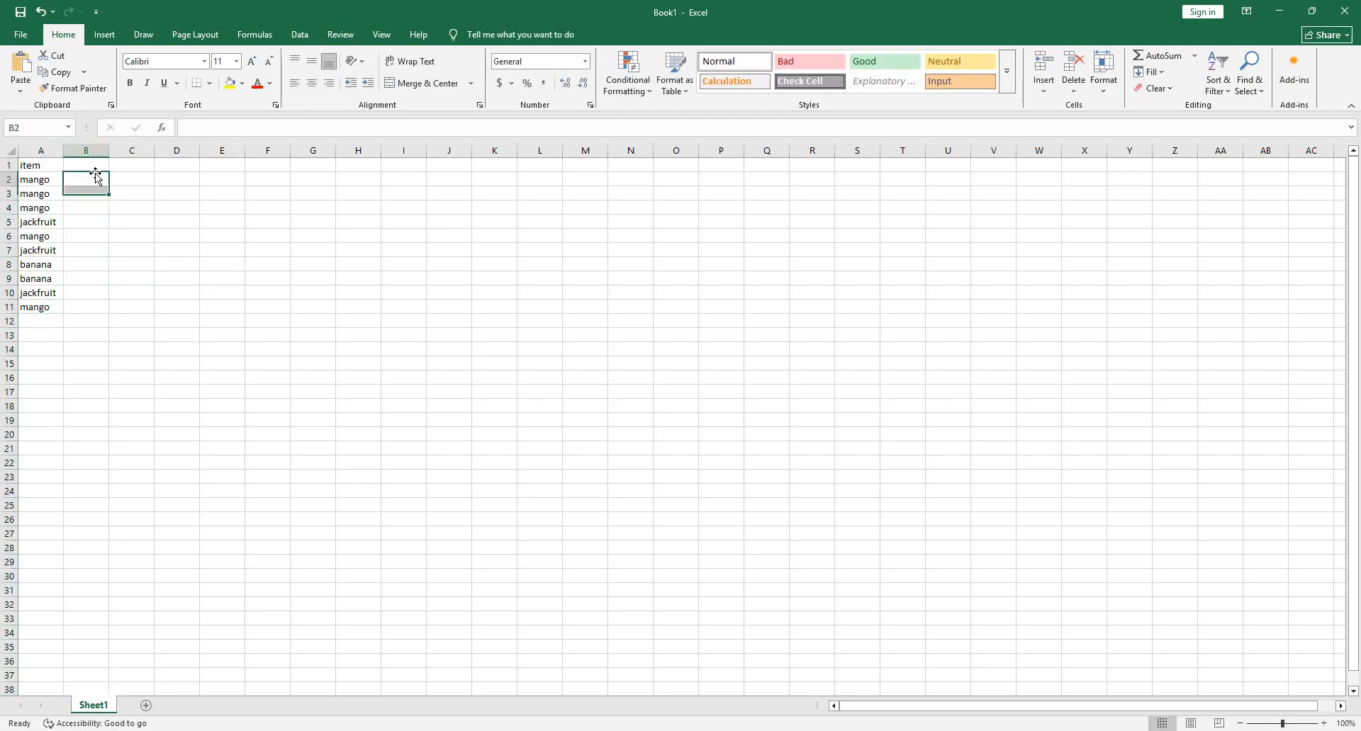
left_click(92, 164)
type("taka")
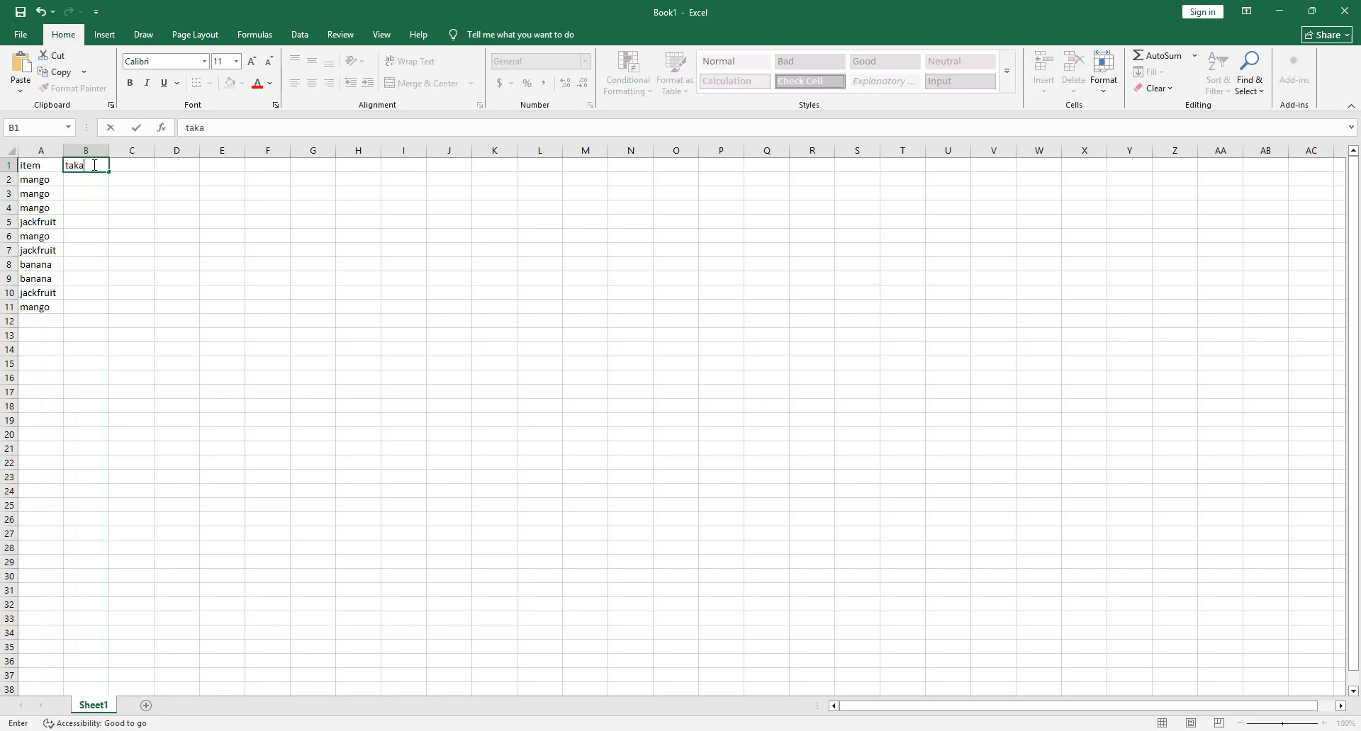
key("Return")
Enter the taka amounts 150, 100 and 100 for the first three mango rows in B2 through B4
type("150")
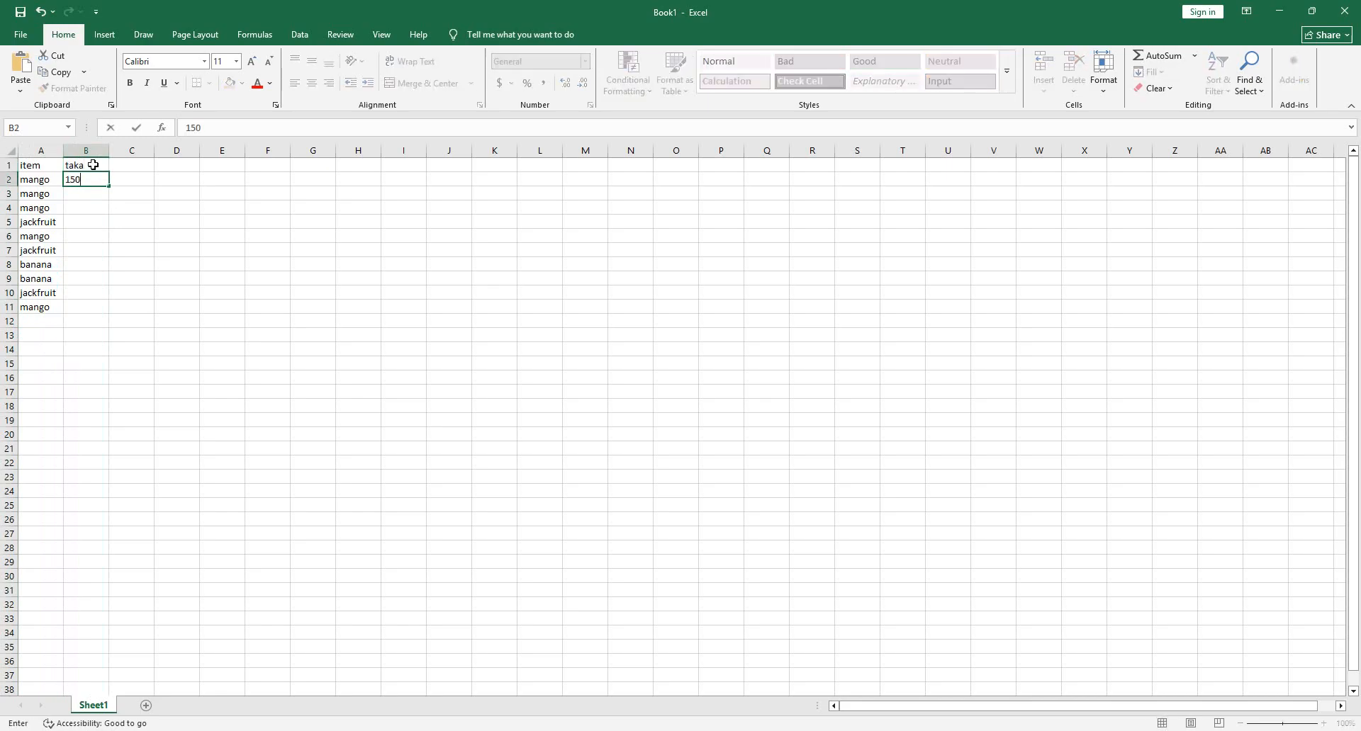
key("Return")
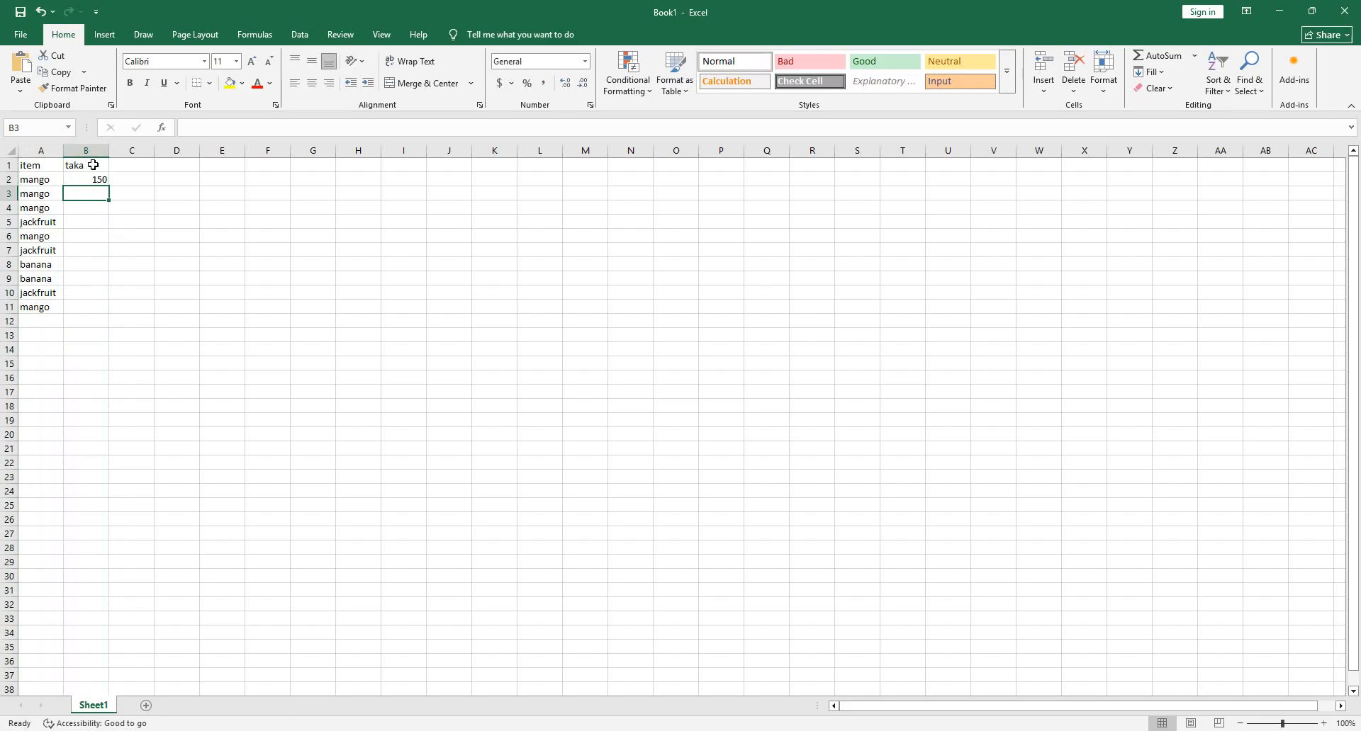
type("100")
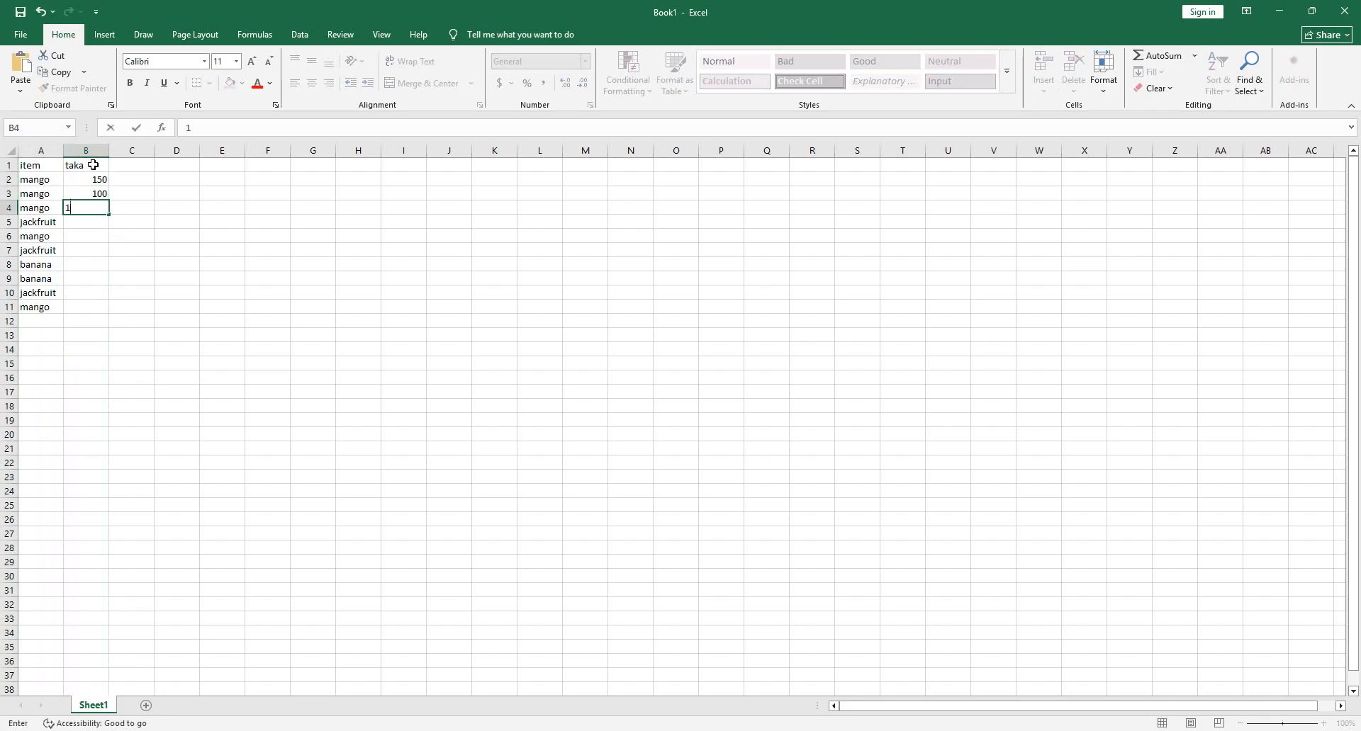
type("100")
key("Return")
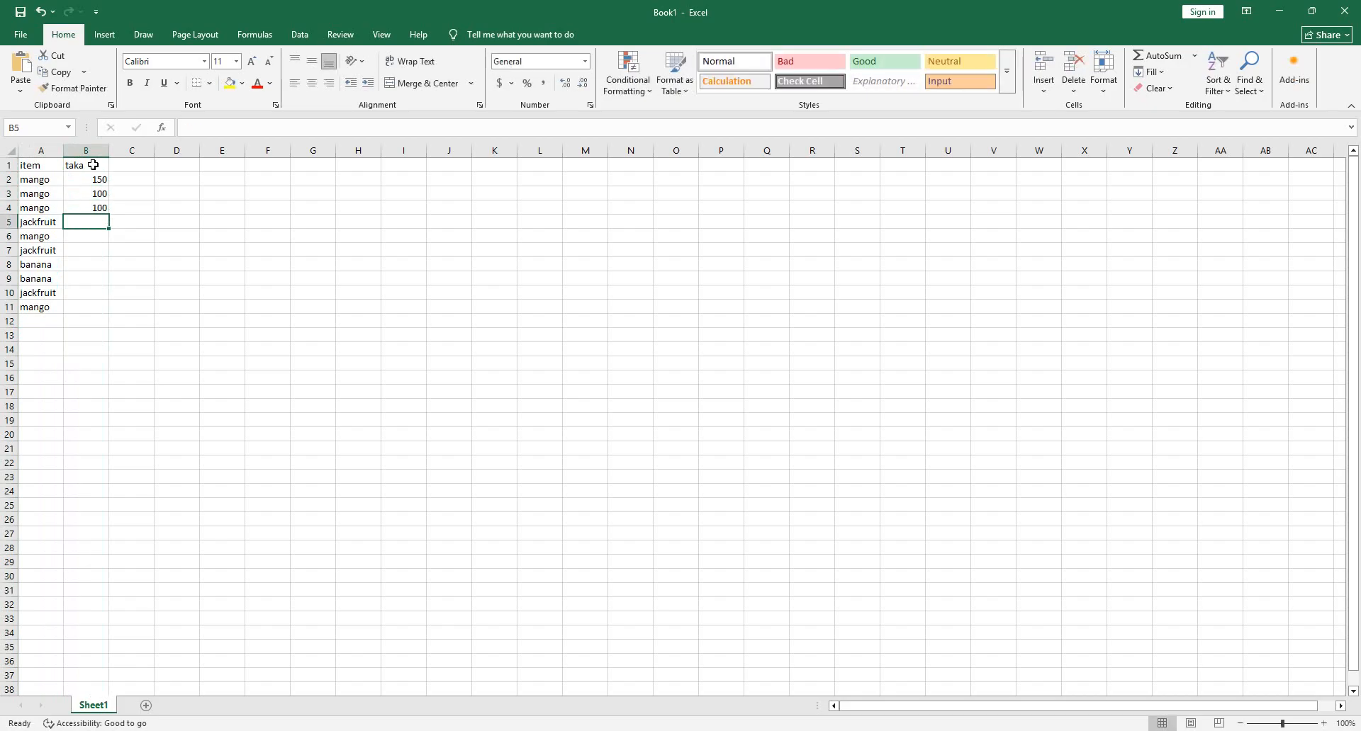
Enter the taka amounts 200, 450 and 200 in cells B5 through B7
type("200")
key("Return")
type("450")
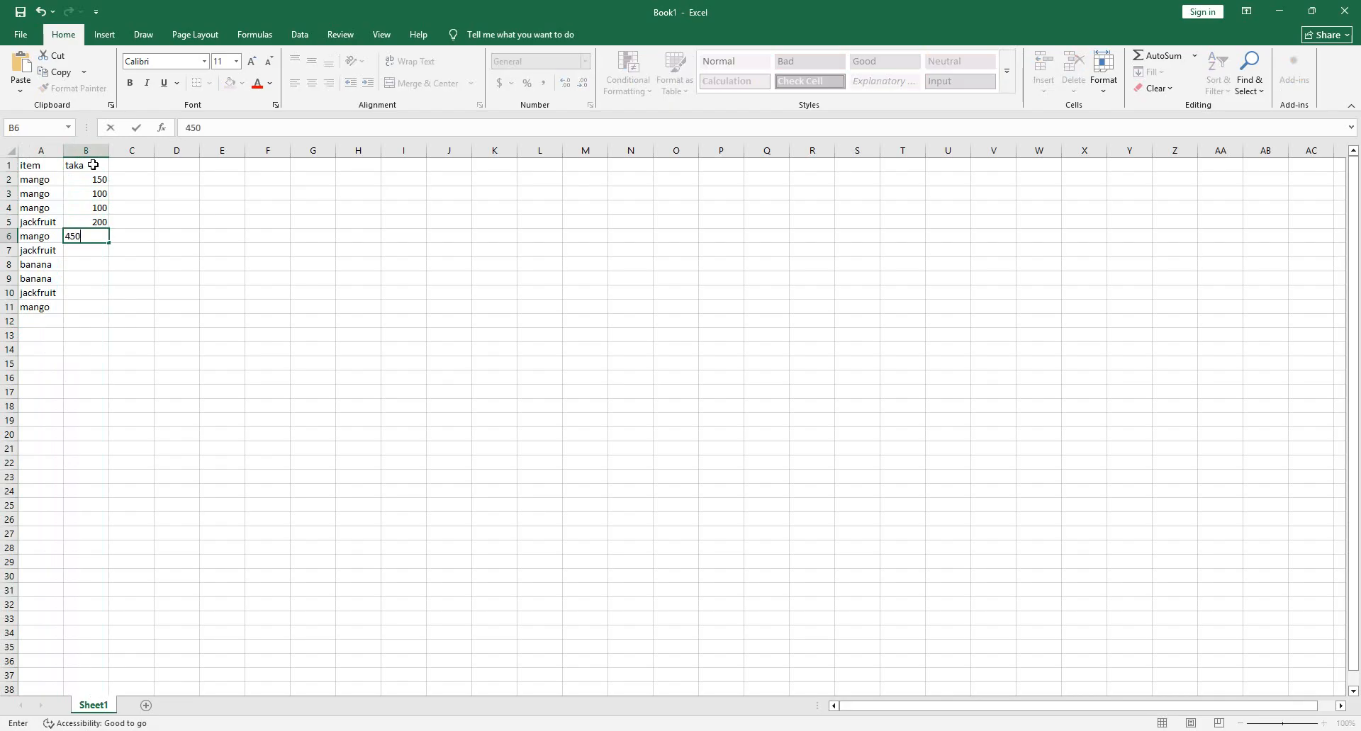
key("Return")
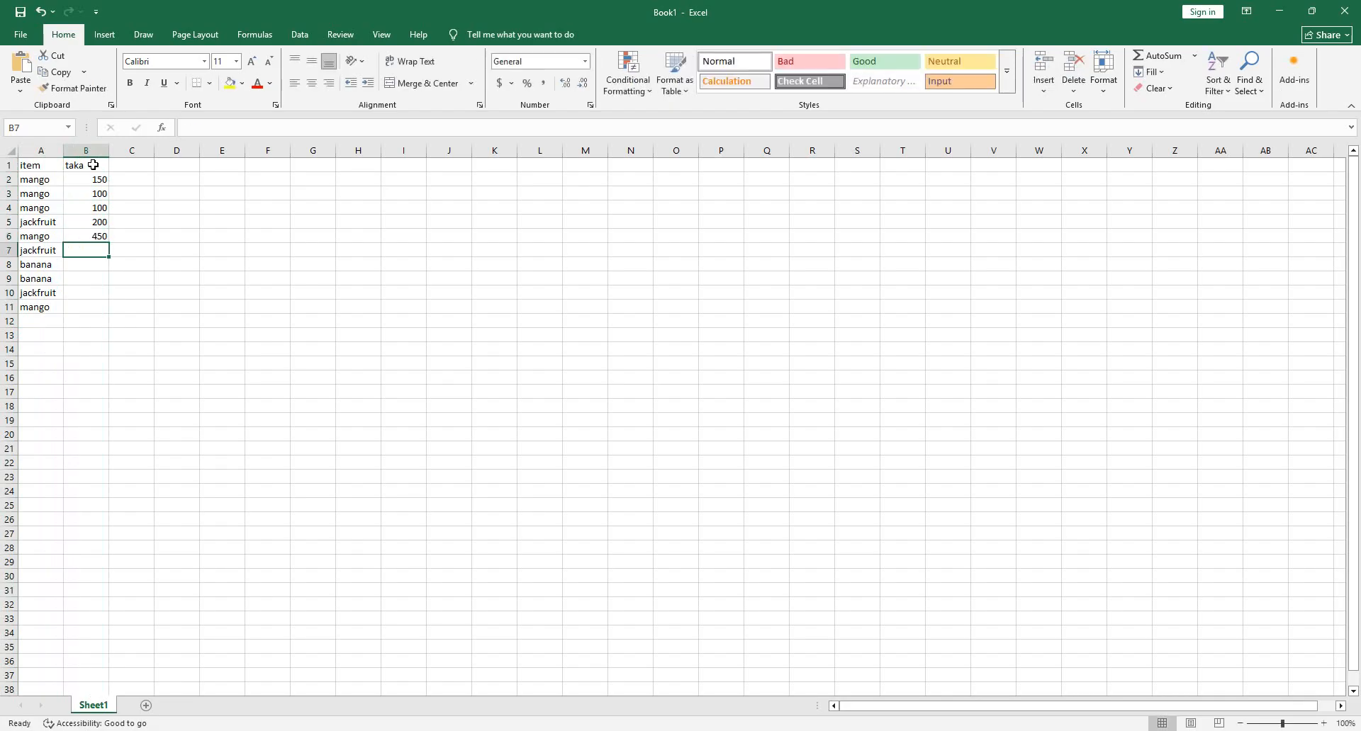
type("200")
key("Return")
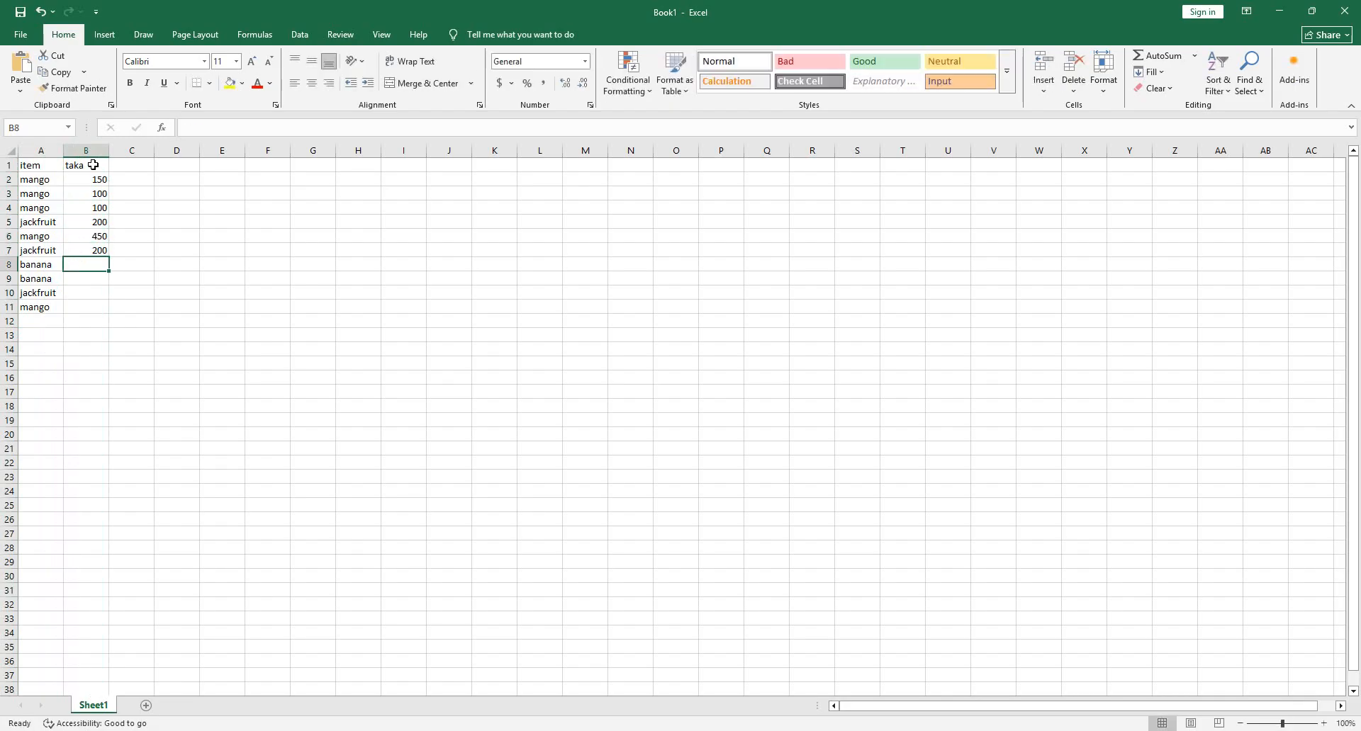
Enter the taka amounts 100 and 40 for the two banana rows in B8 and B9
type("100")
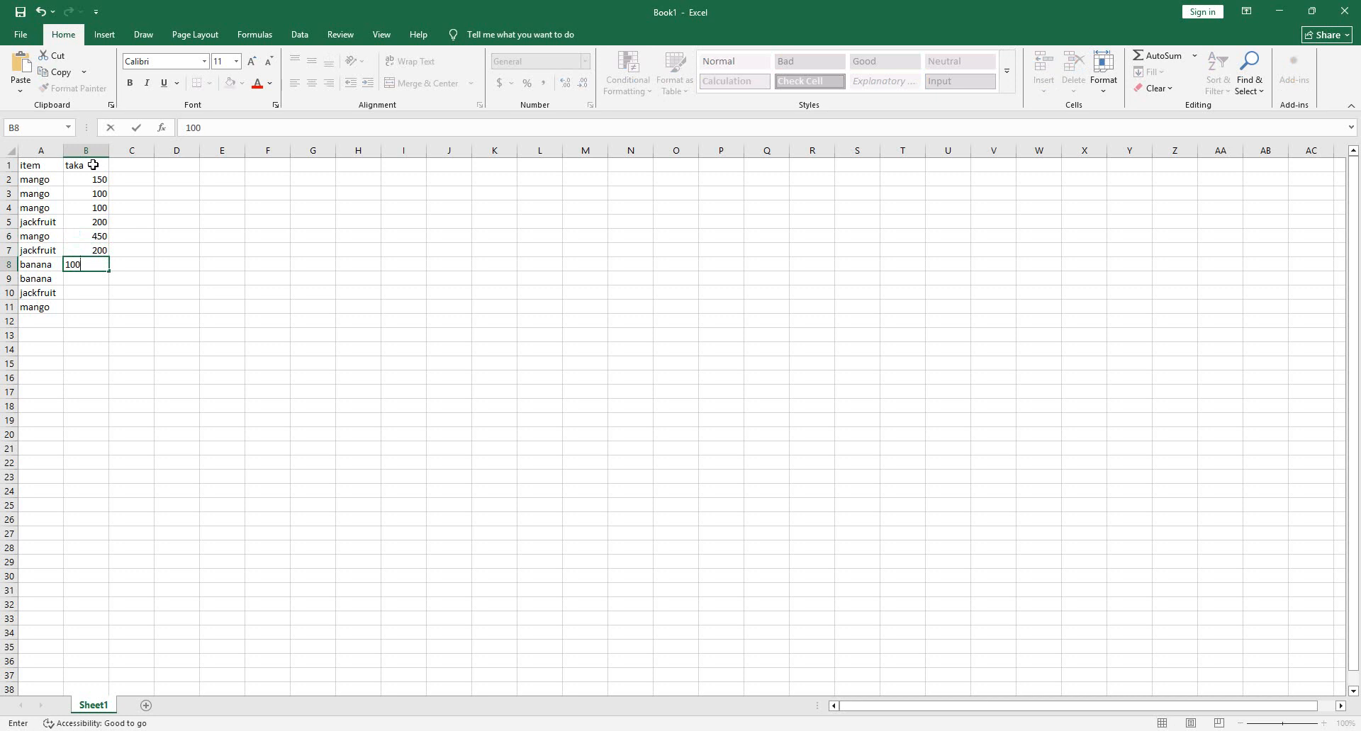
key("Return")
type("2")
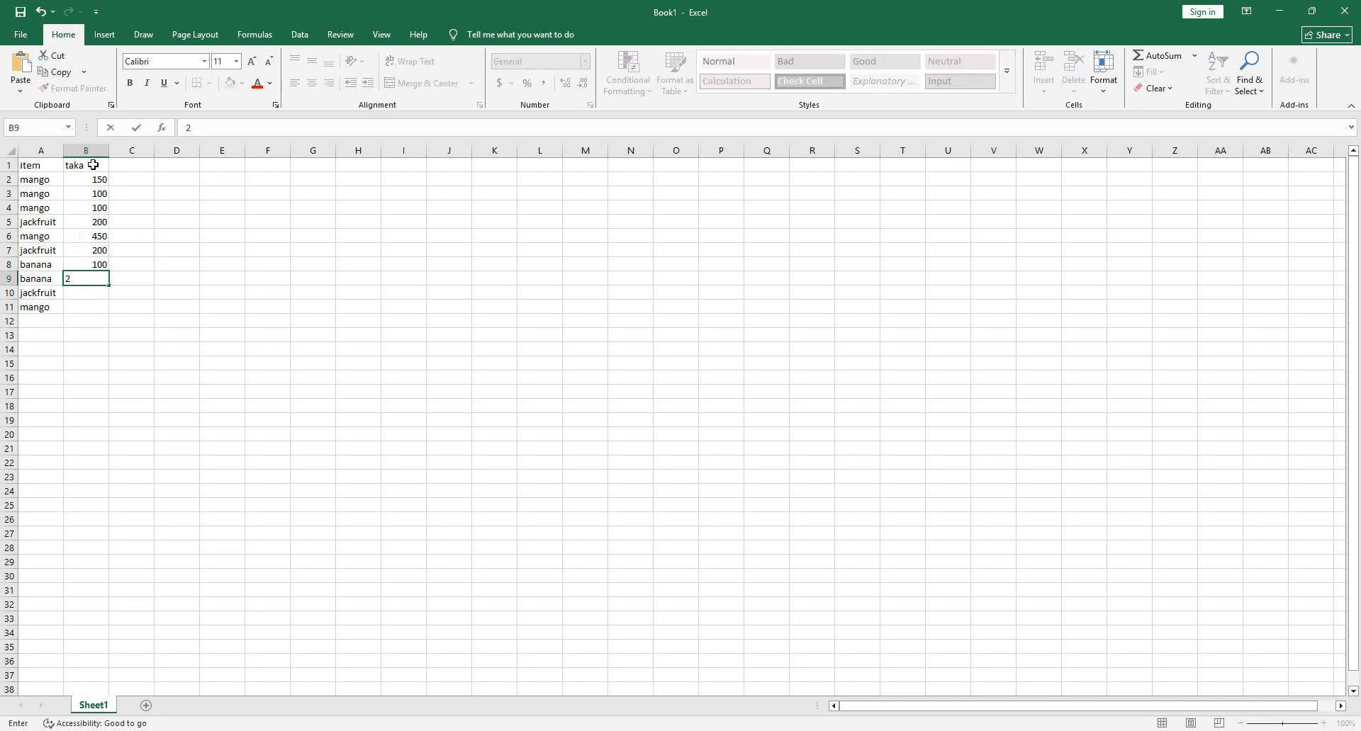
key("BackSpace")
type("40")
key("Return")
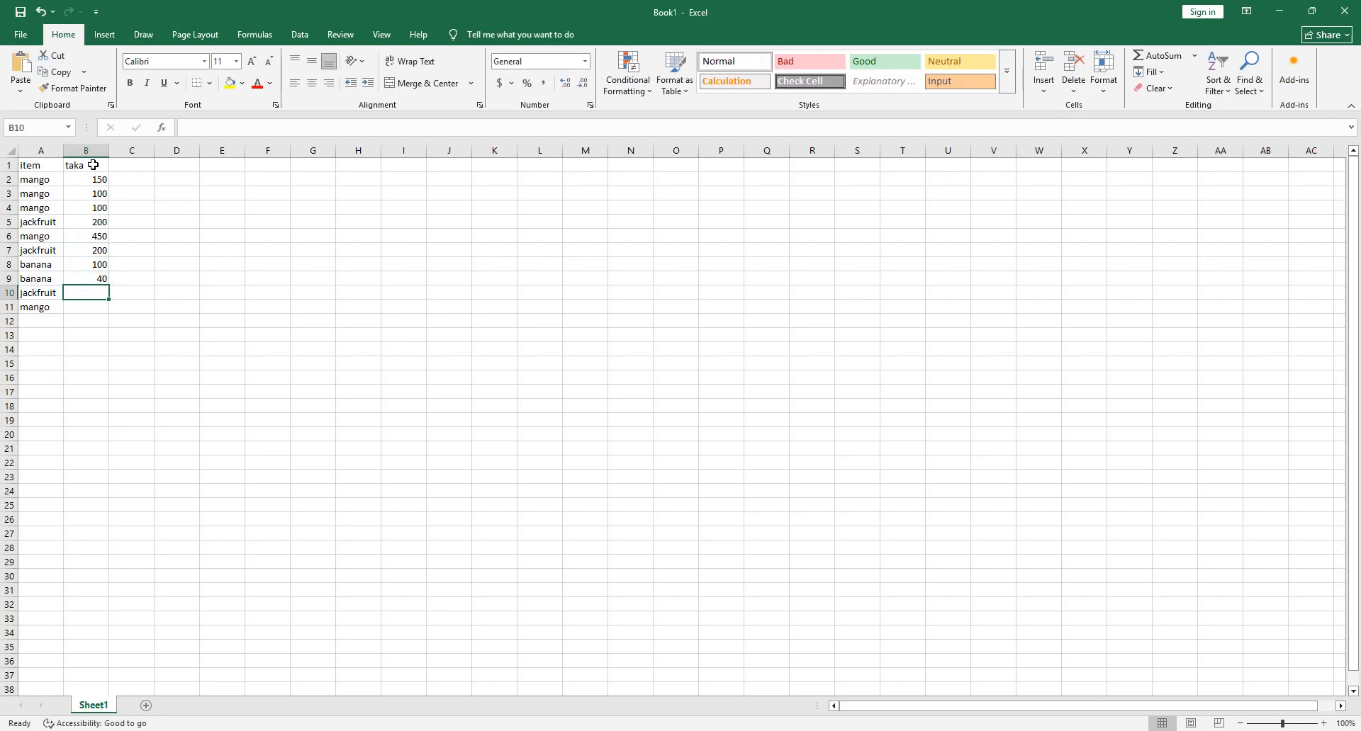
Enter the taka amounts 300 in B10 and 250 in B11 to complete the column
type("30")
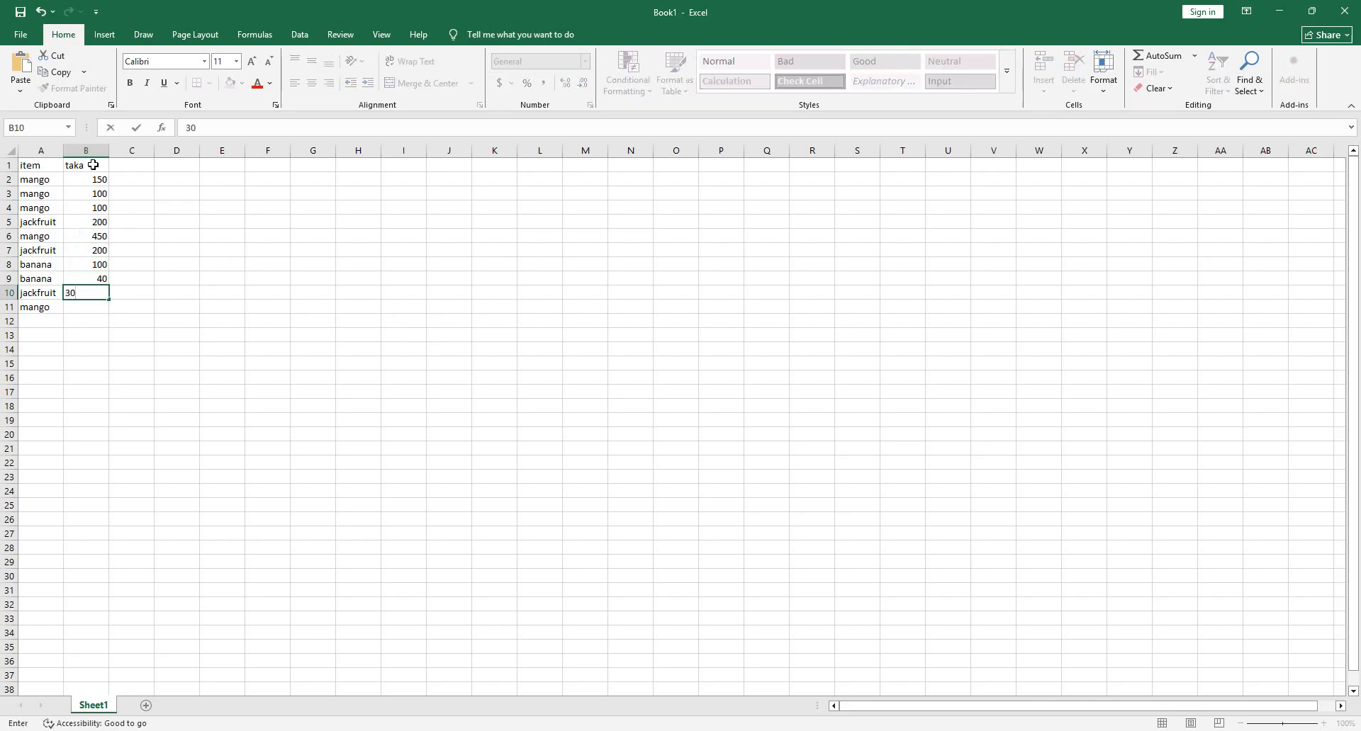
type("0")
key("Return")
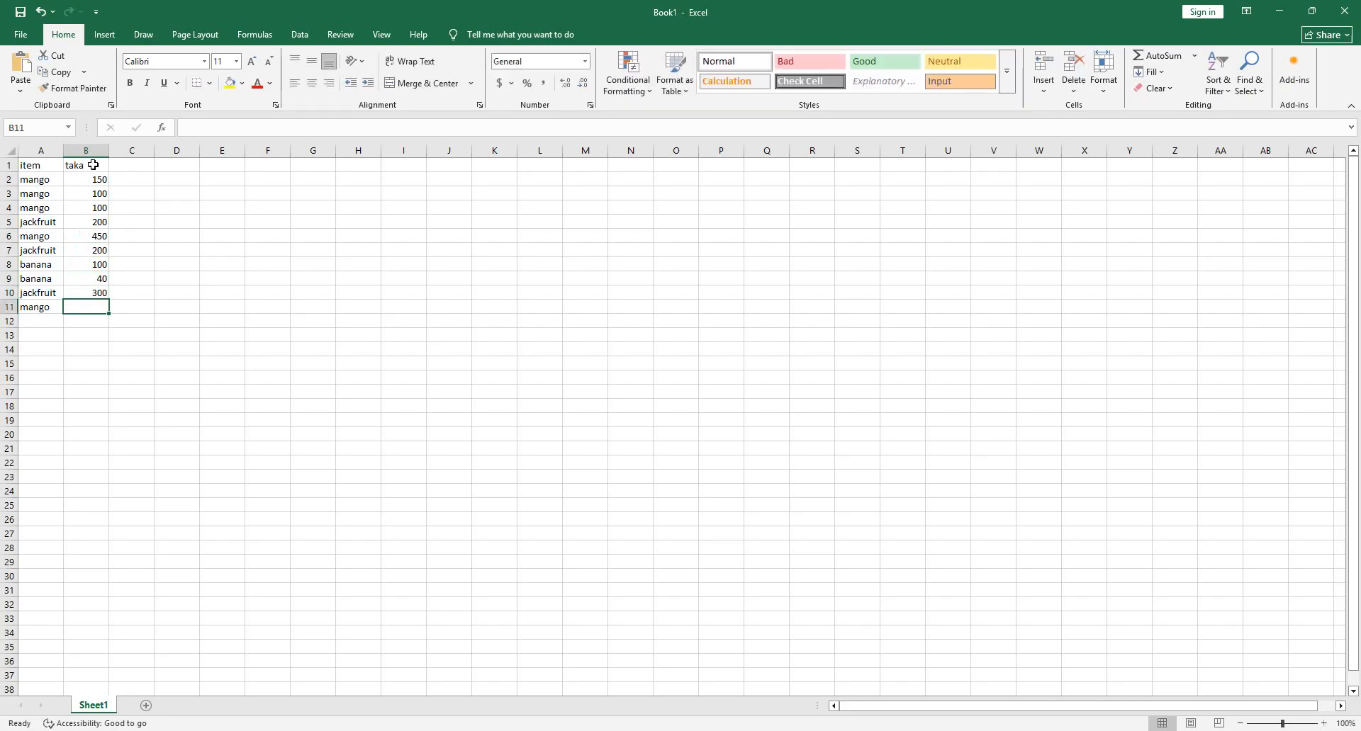
type("250")
key("Return")
left_click(477, 248)
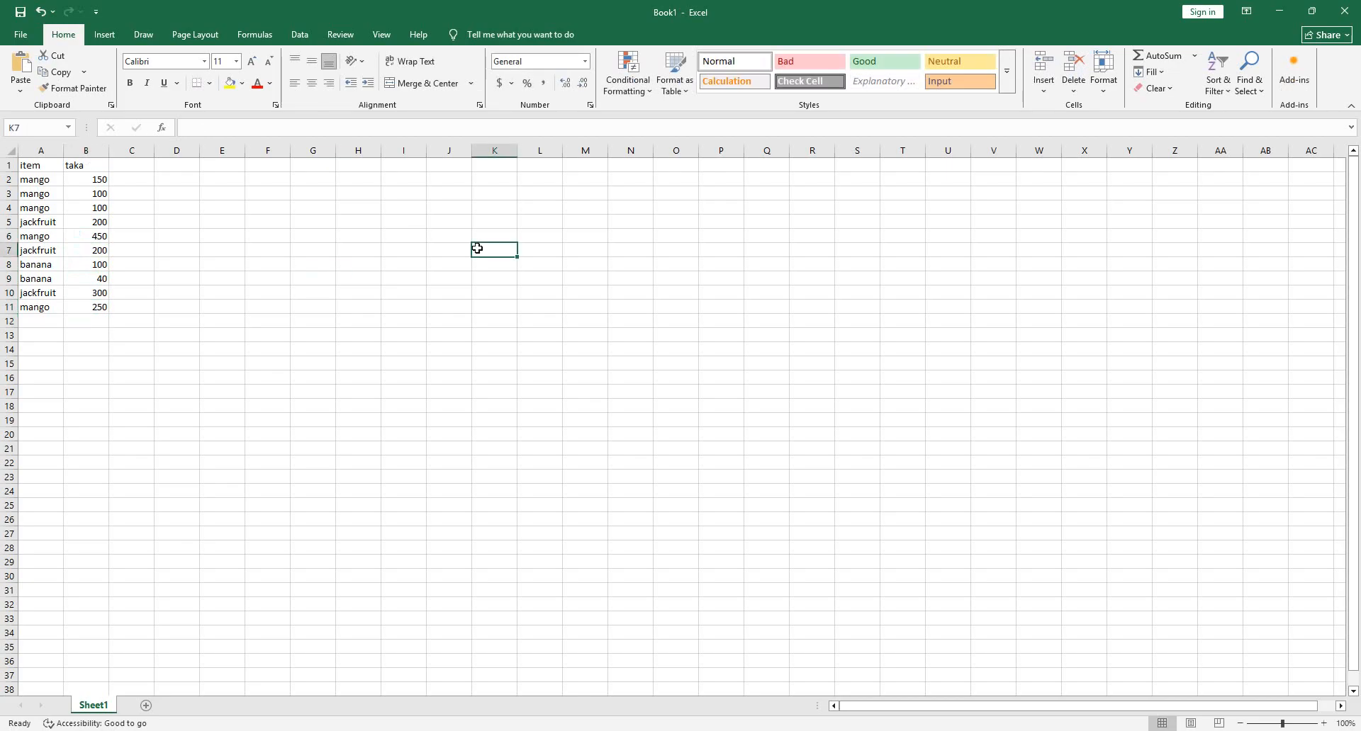
left_click(365, 267)
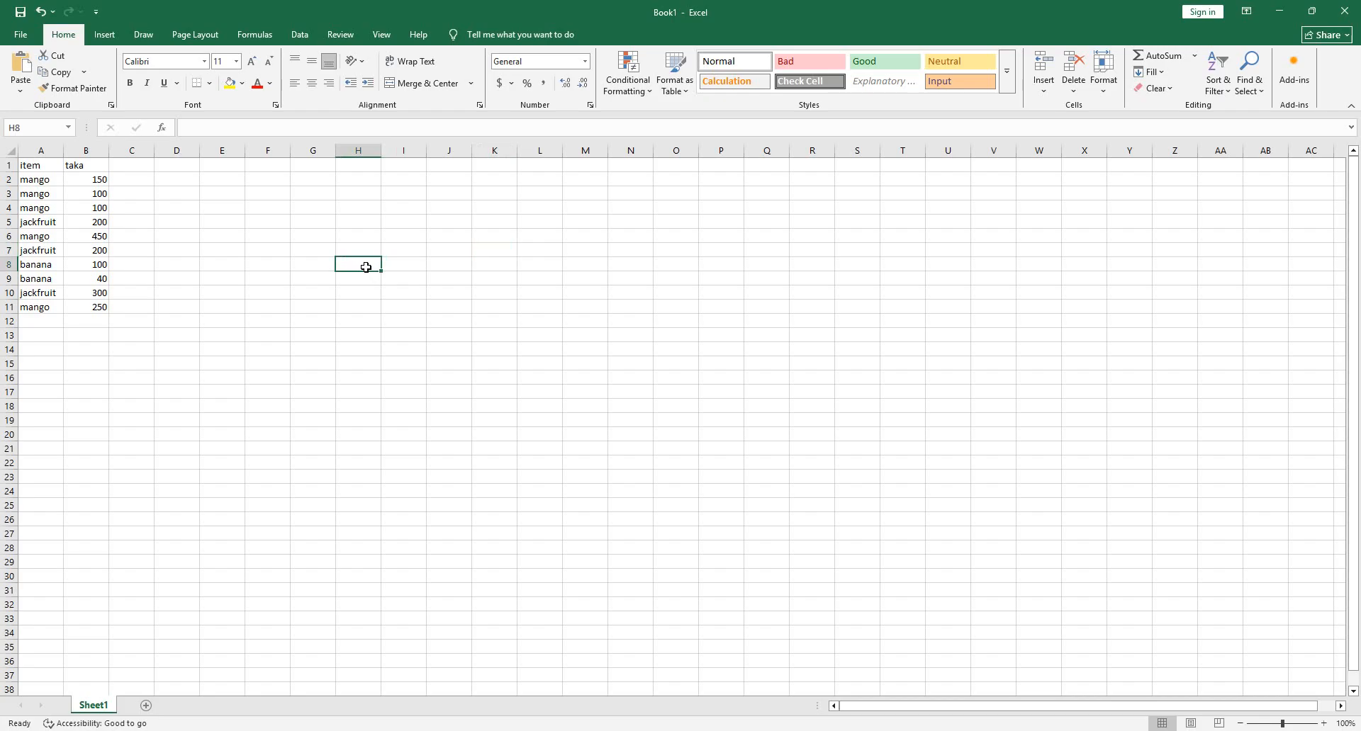
Enter mango in H8 and jackfruit in H9 as the first two labels of a summary list
type("m")
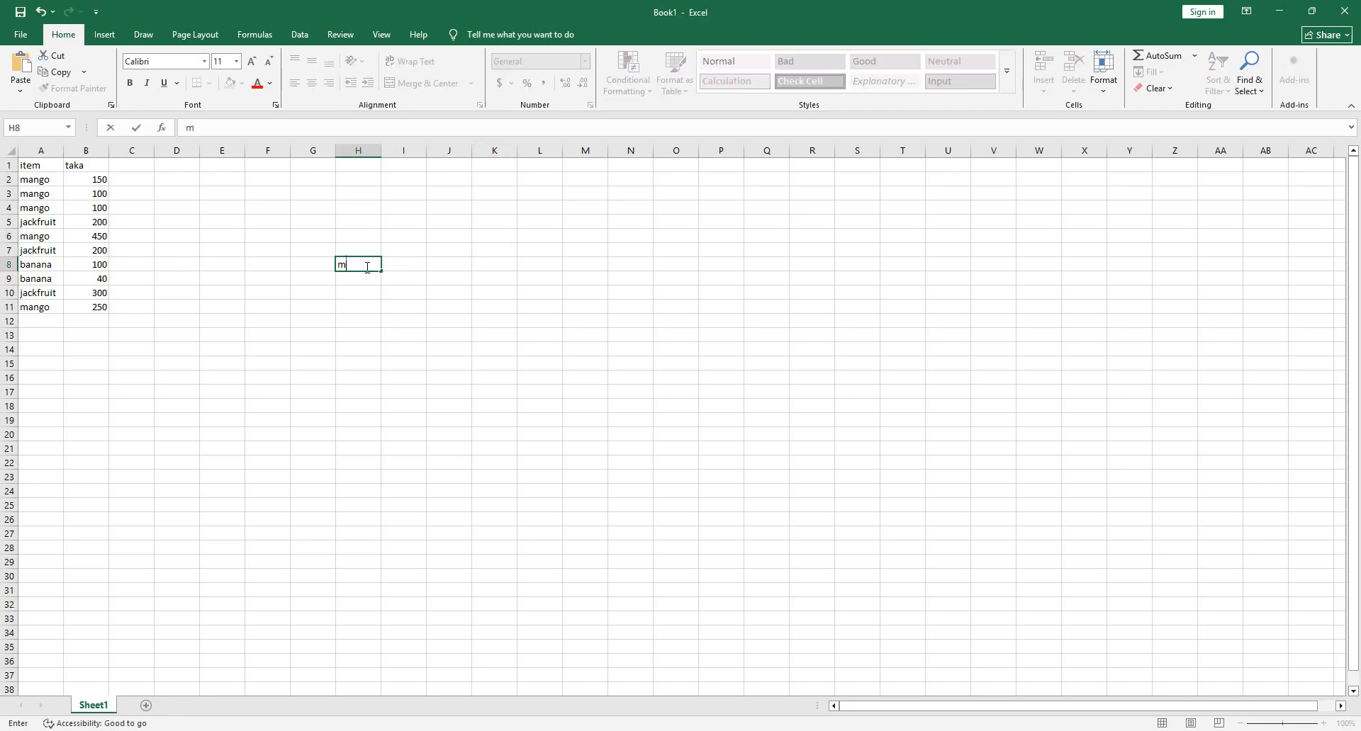
type("ango")
key("Tab")
key("Return")
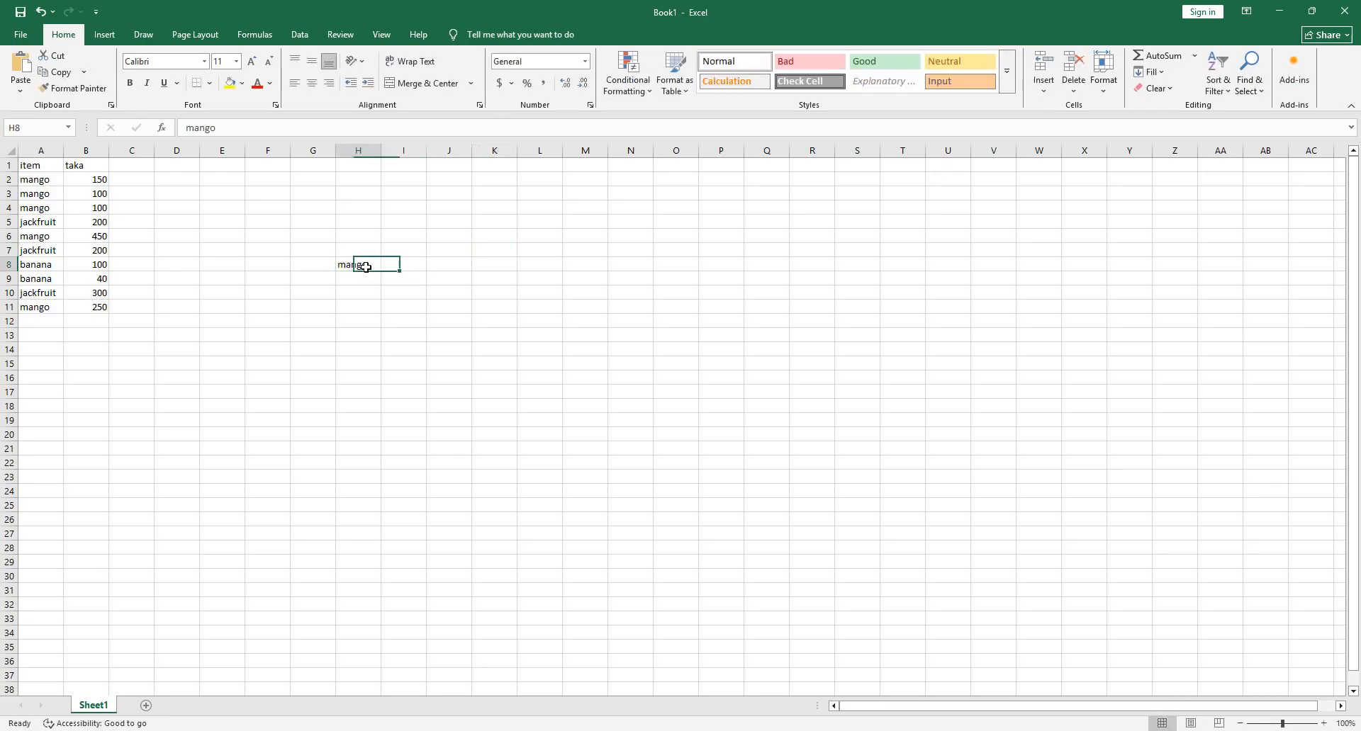
type("ja")
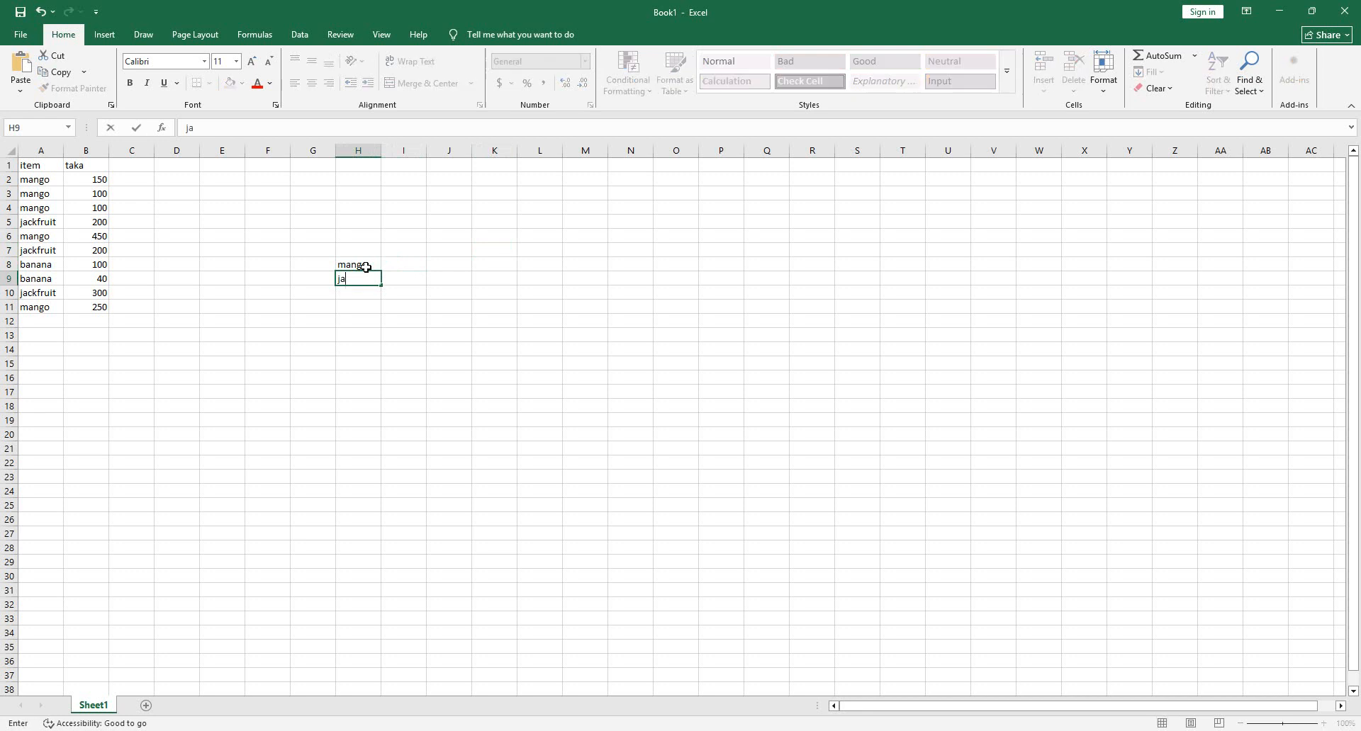
type("ckfruit")
key("Return")
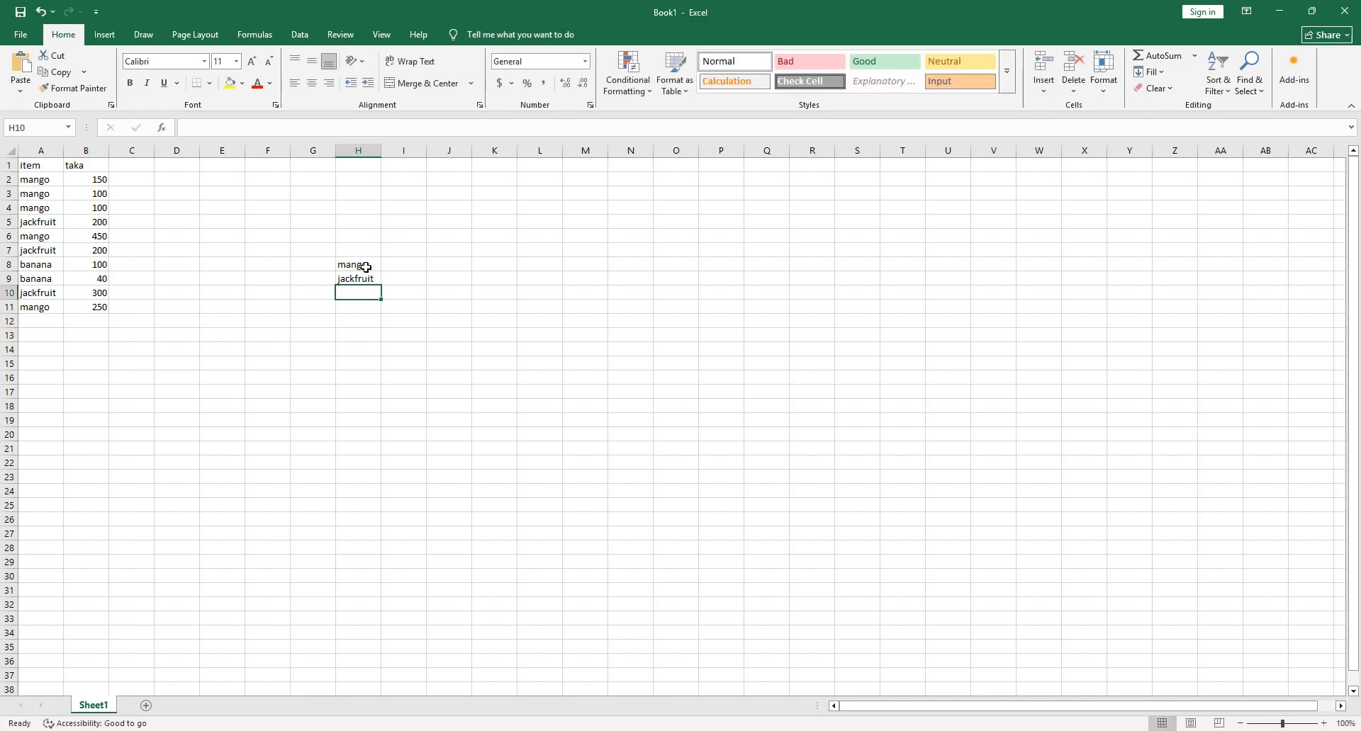
Enter banana in H10 as the third label of the summary list, correcting the spelling
type("vababa")
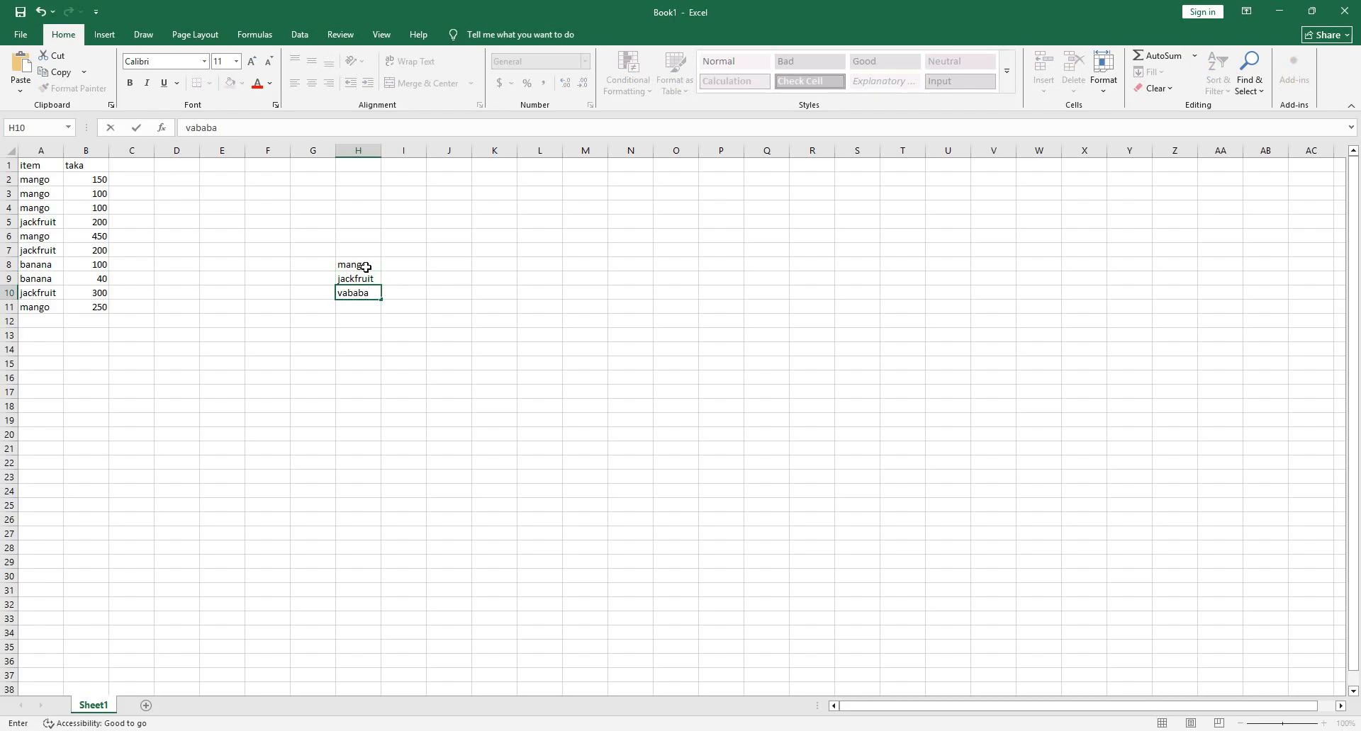
key("BackSpace")
key("BackSpace")
key("BackSpace")
key("BackSpace")
key("BackSpace")
left_click(46, 281)
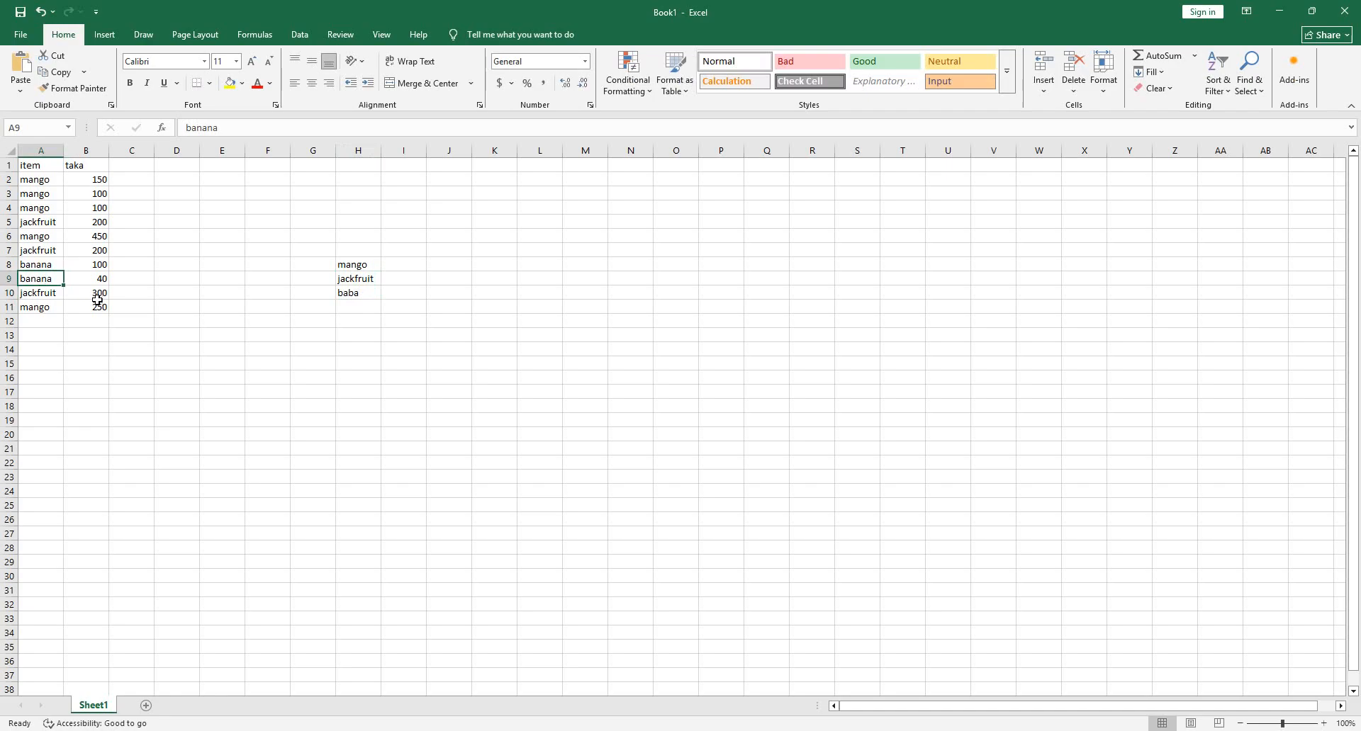
left_click(361, 295)
key("F2")
key("BackSpace")
key("BackSpace")
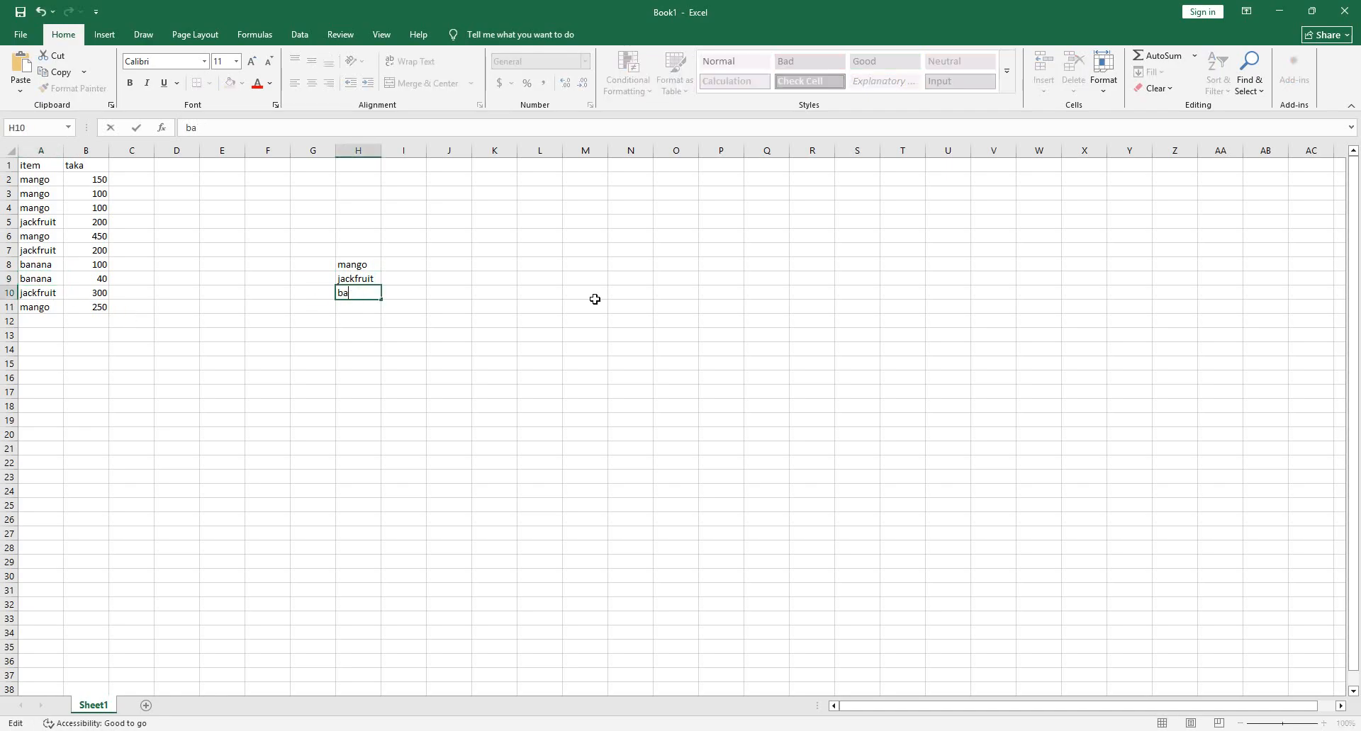
type("nana")
left_click(48, 284)
left_click(376, 278)
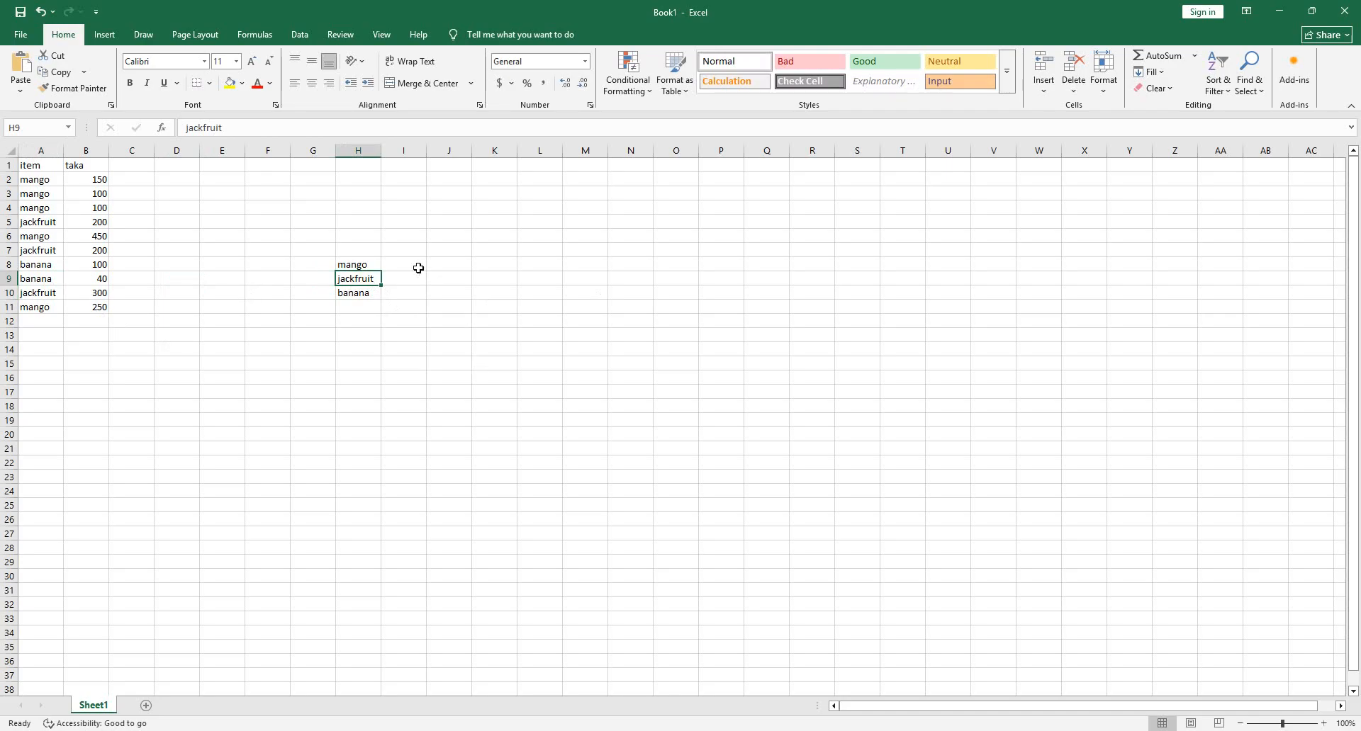
Examine the mango text in H8 and A6 to compare how both entries are written
double_click(369, 261)
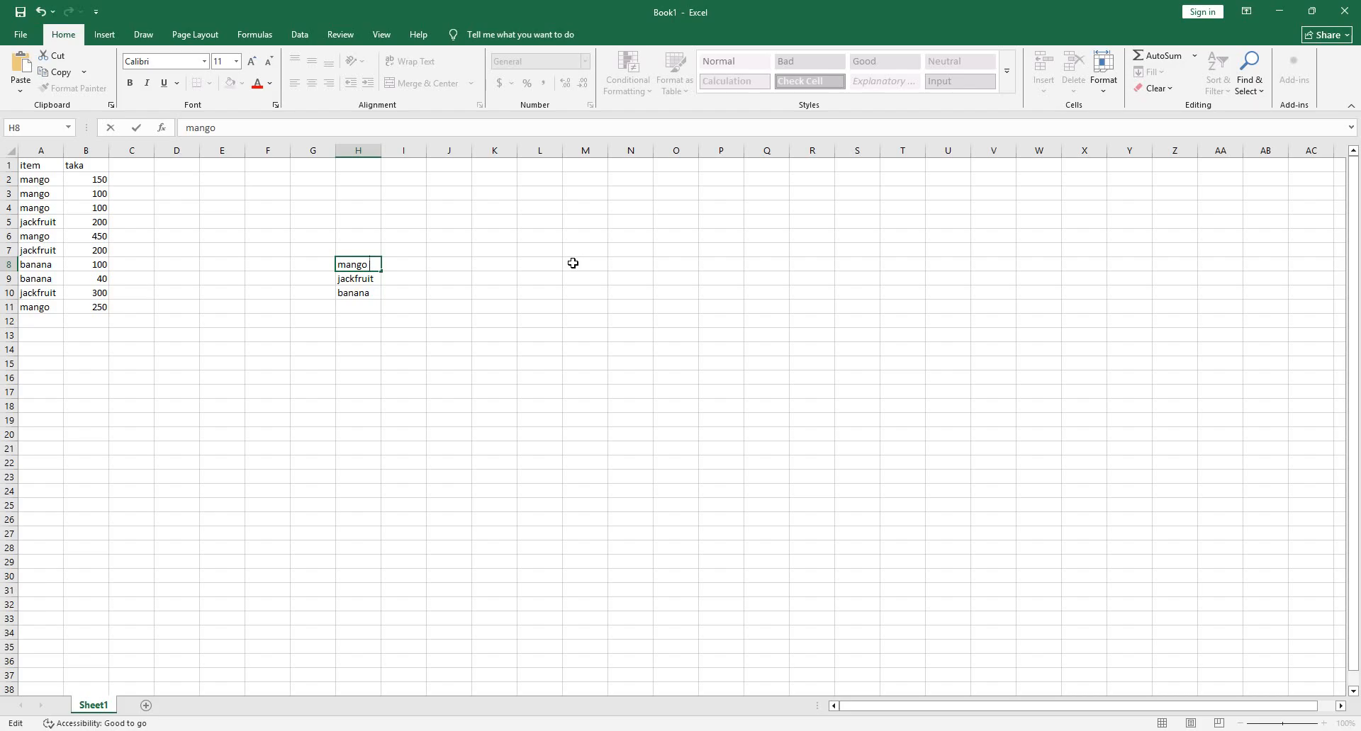
key("Escape")
double_click(50, 234)
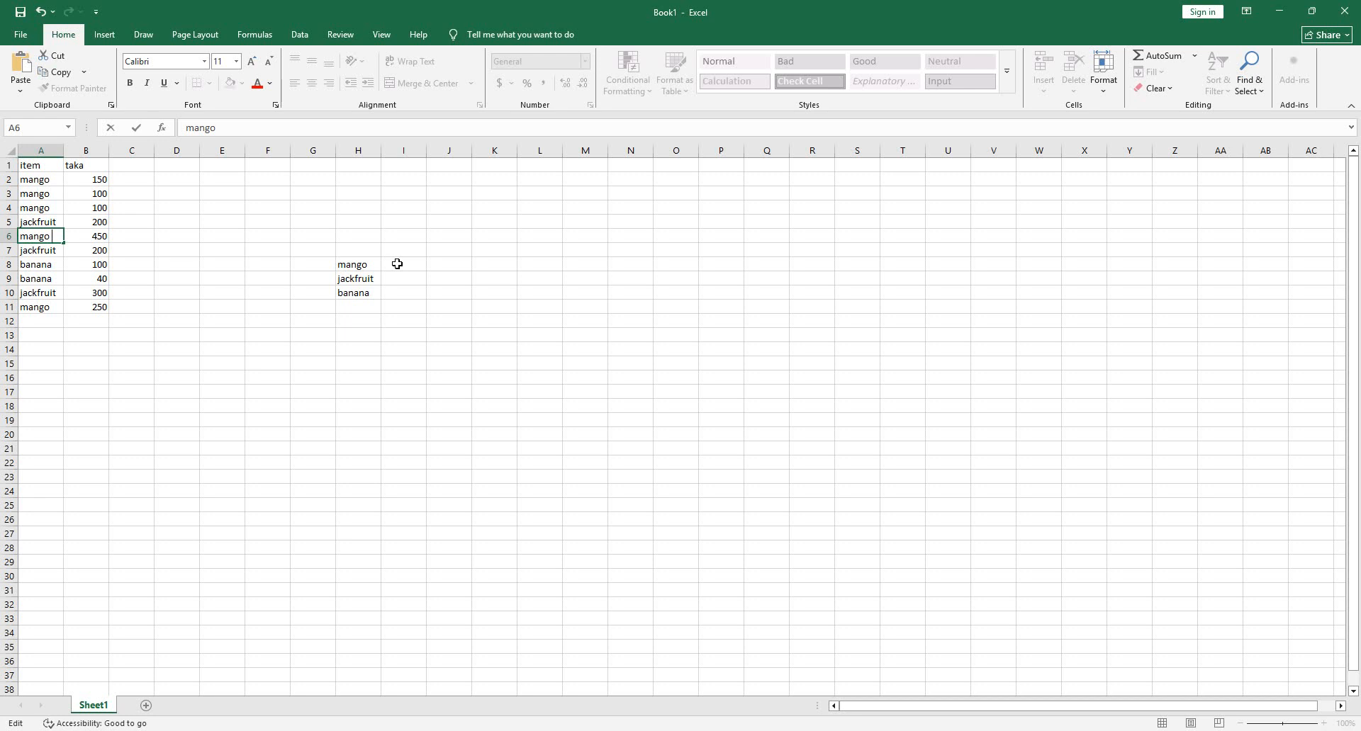
Enter the heading taka in I7 above the summary amounts
left_click(397, 251)
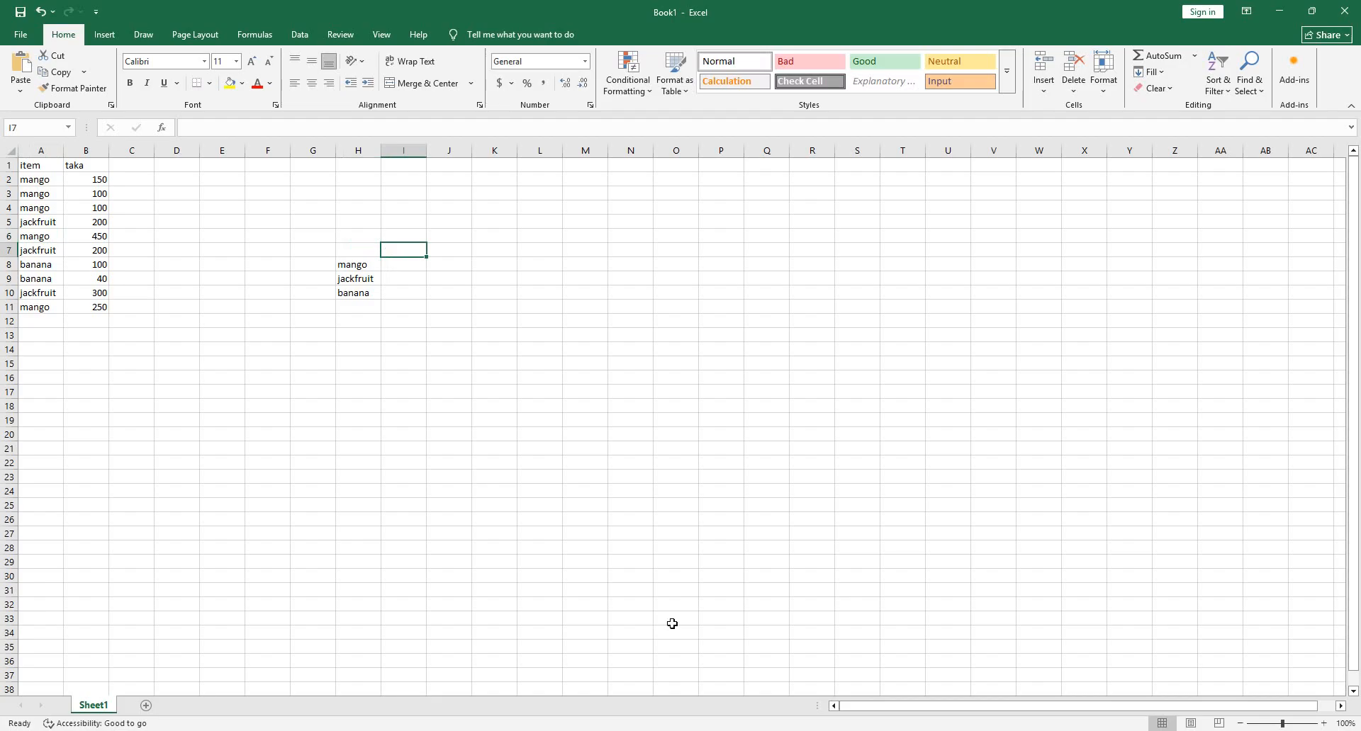
type("ta")
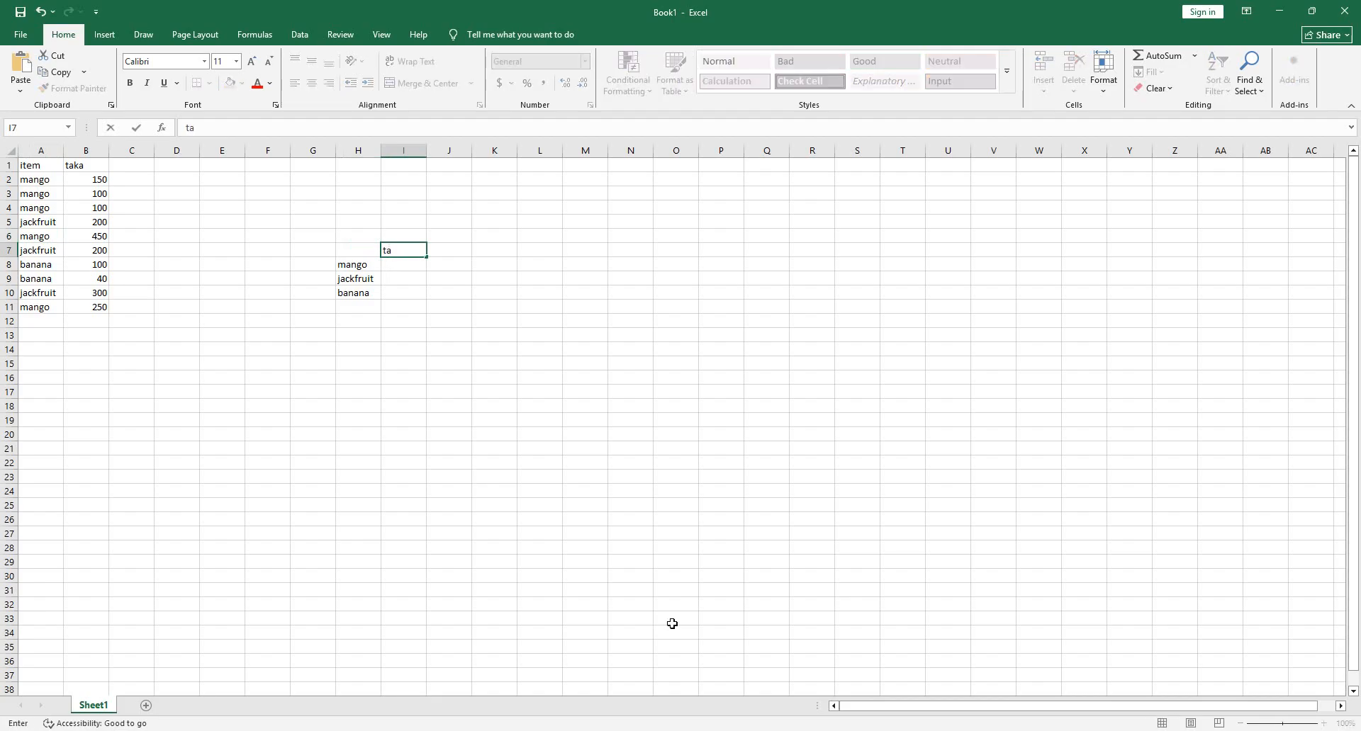
type("ka")
key("Return")
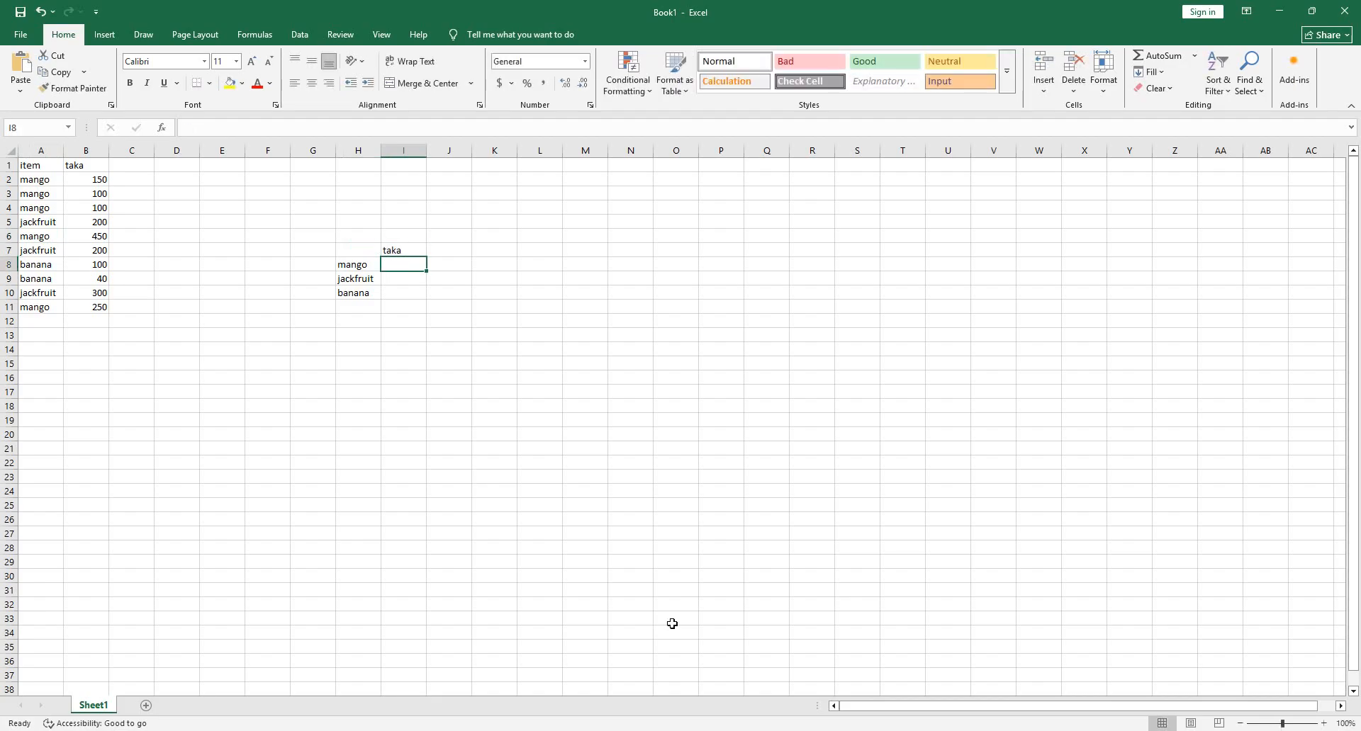
Enter the formula =SUMIF(A2:A11,H8,B2:B11) in I8 to total the mango amounts
type("=s")
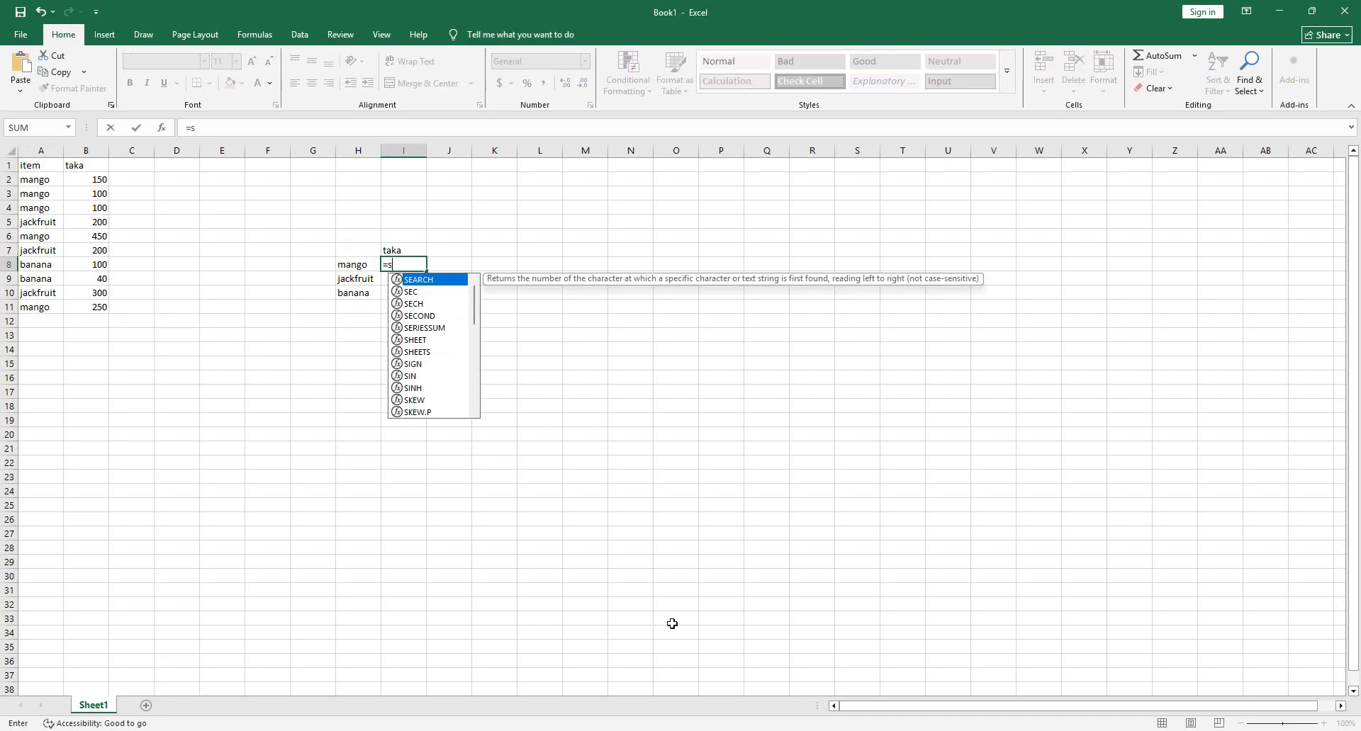
type("umif")
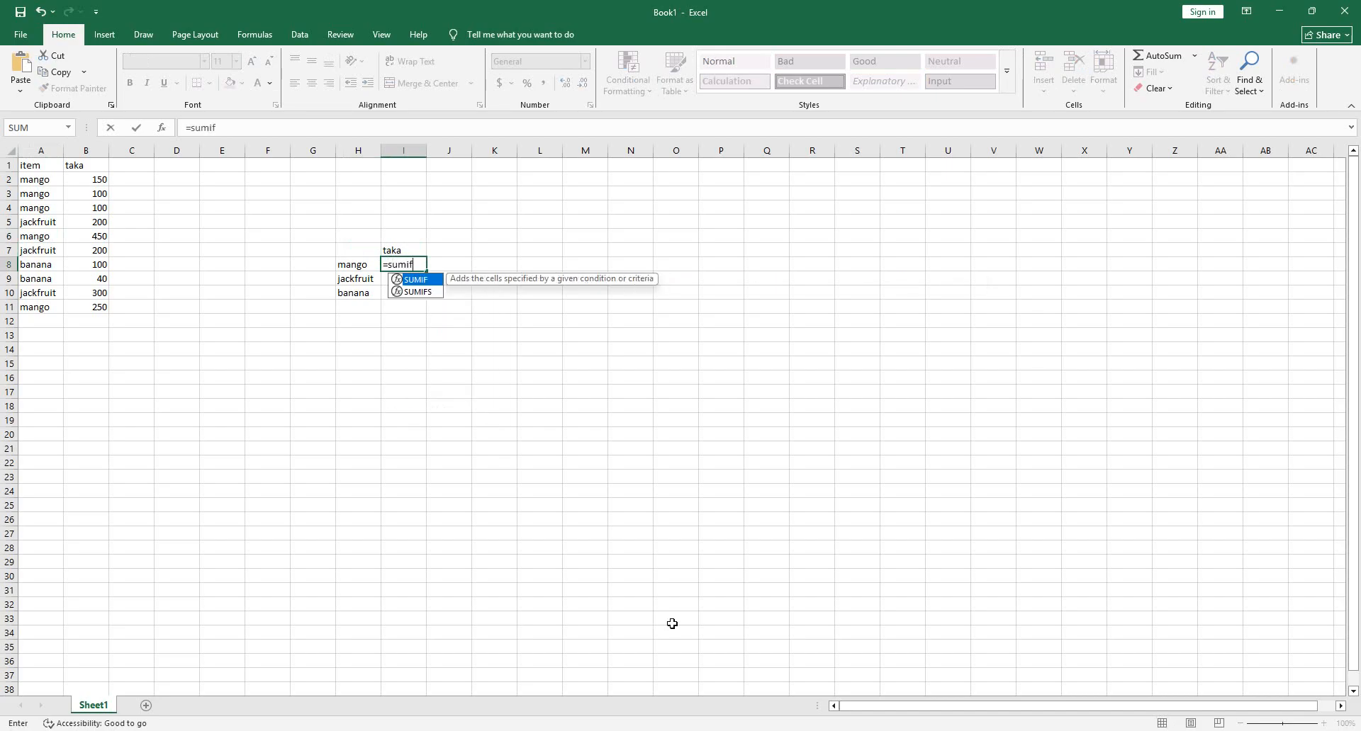
type("(")
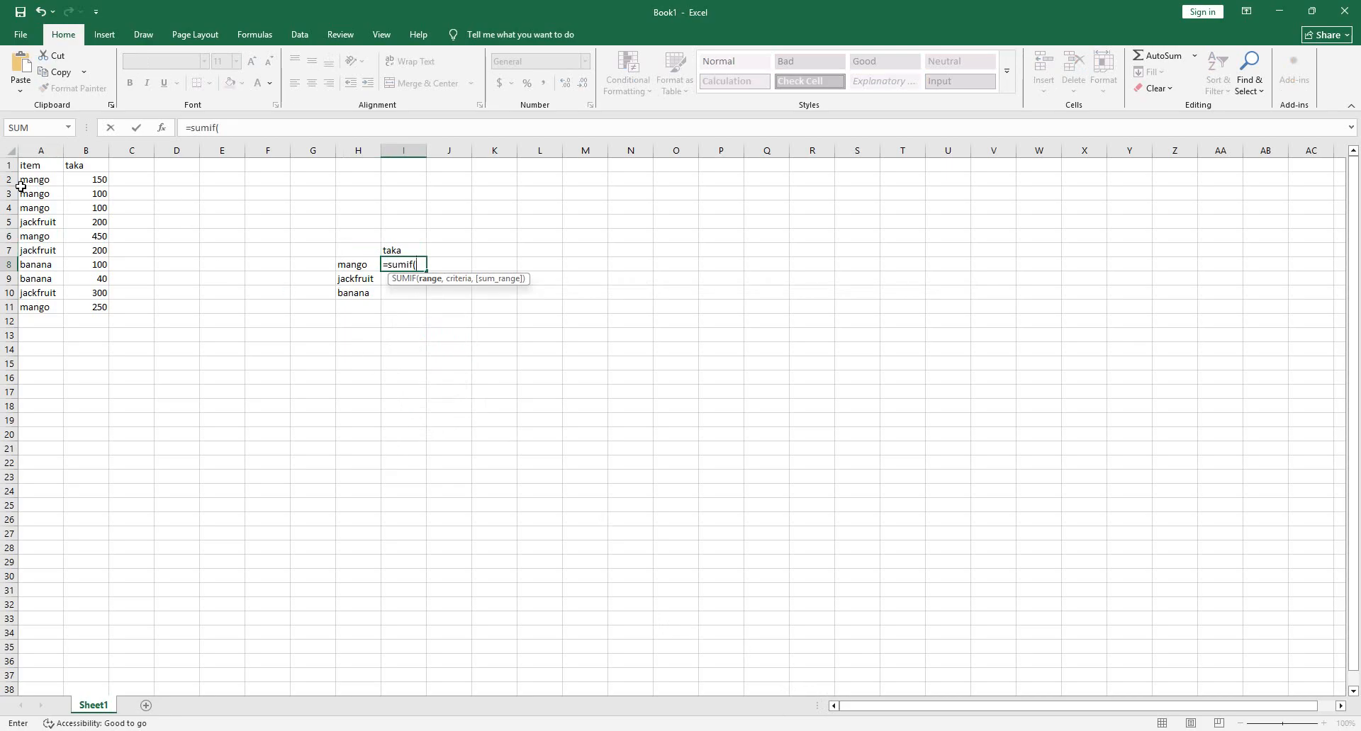
left_click_drag(47, 182, 48, 307)
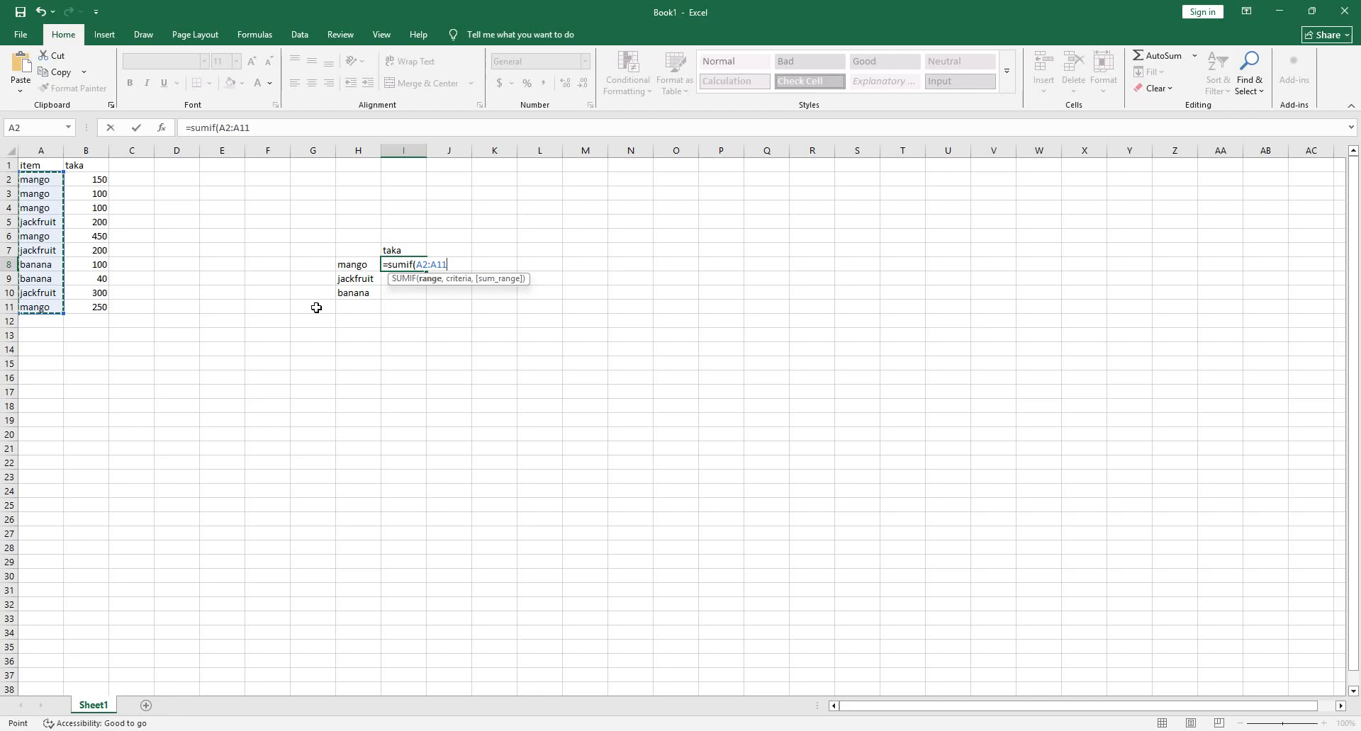
type(",")
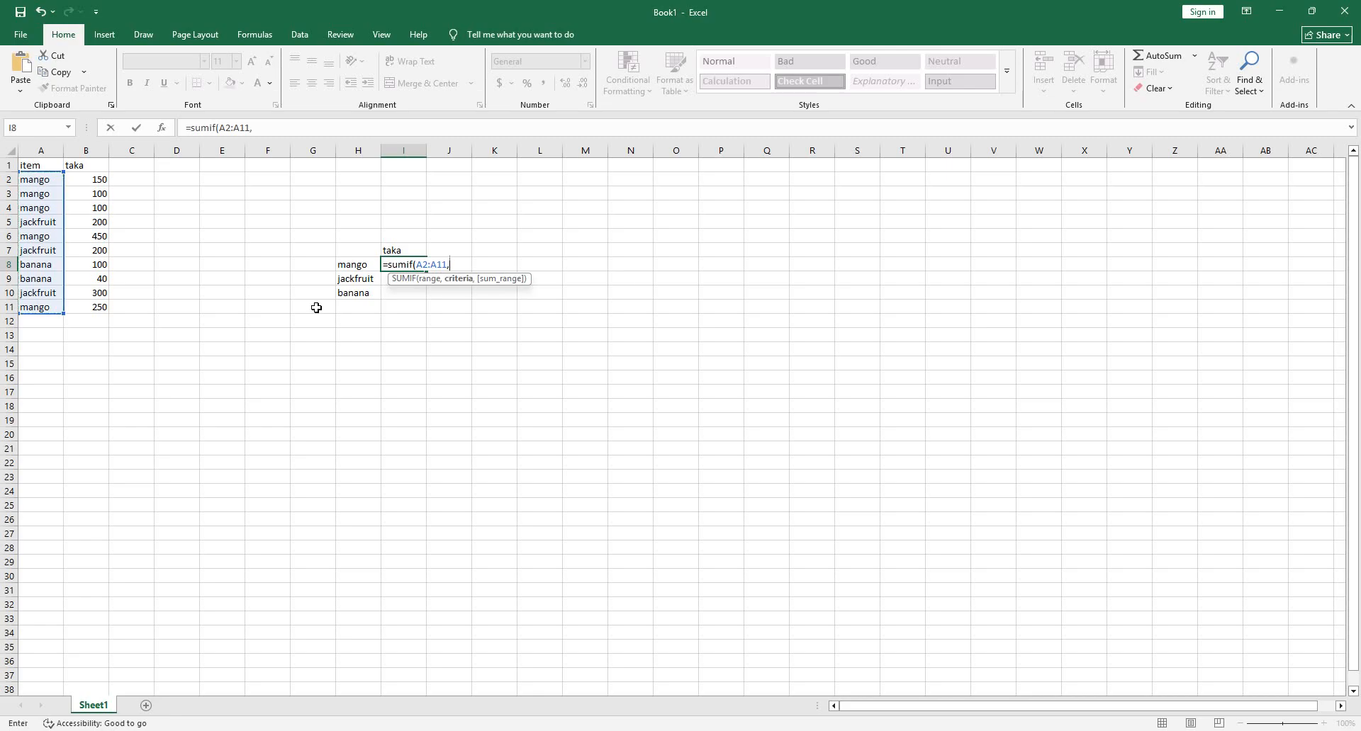
left_click(357, 267)
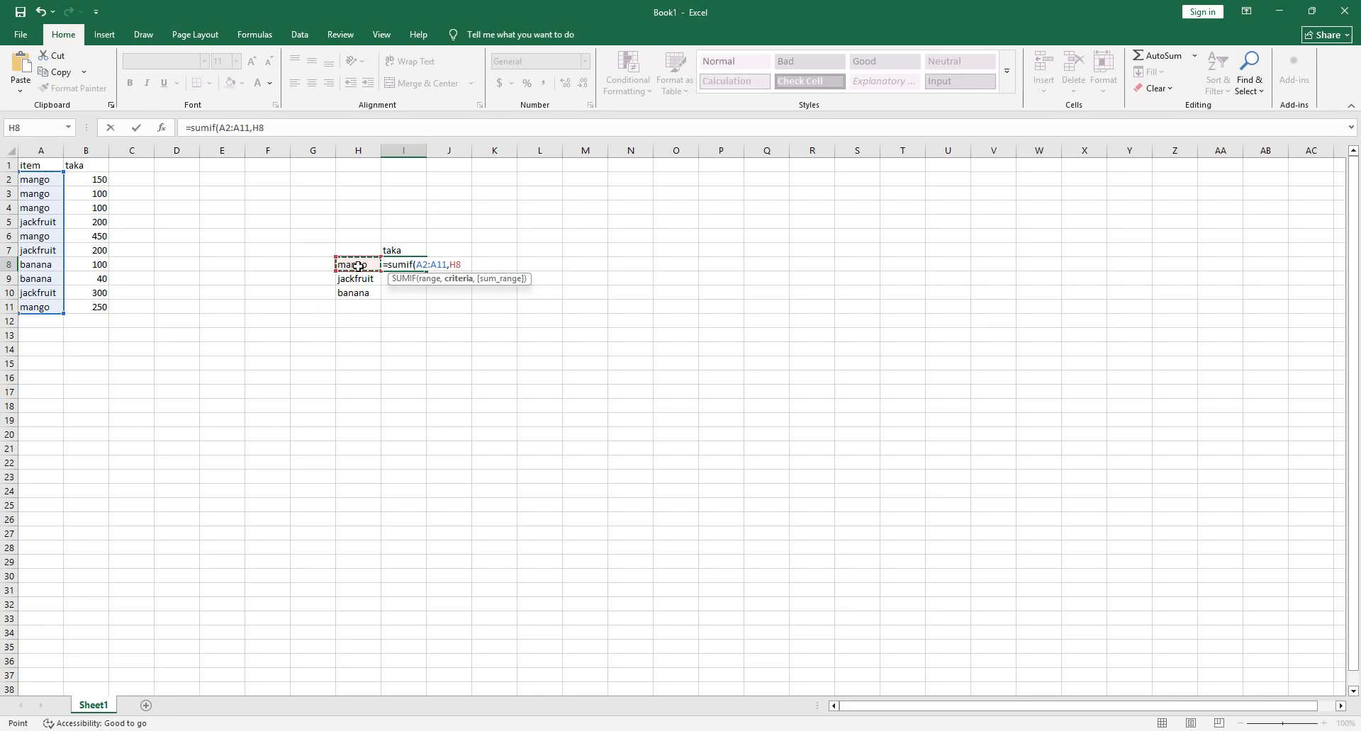
type(",m")
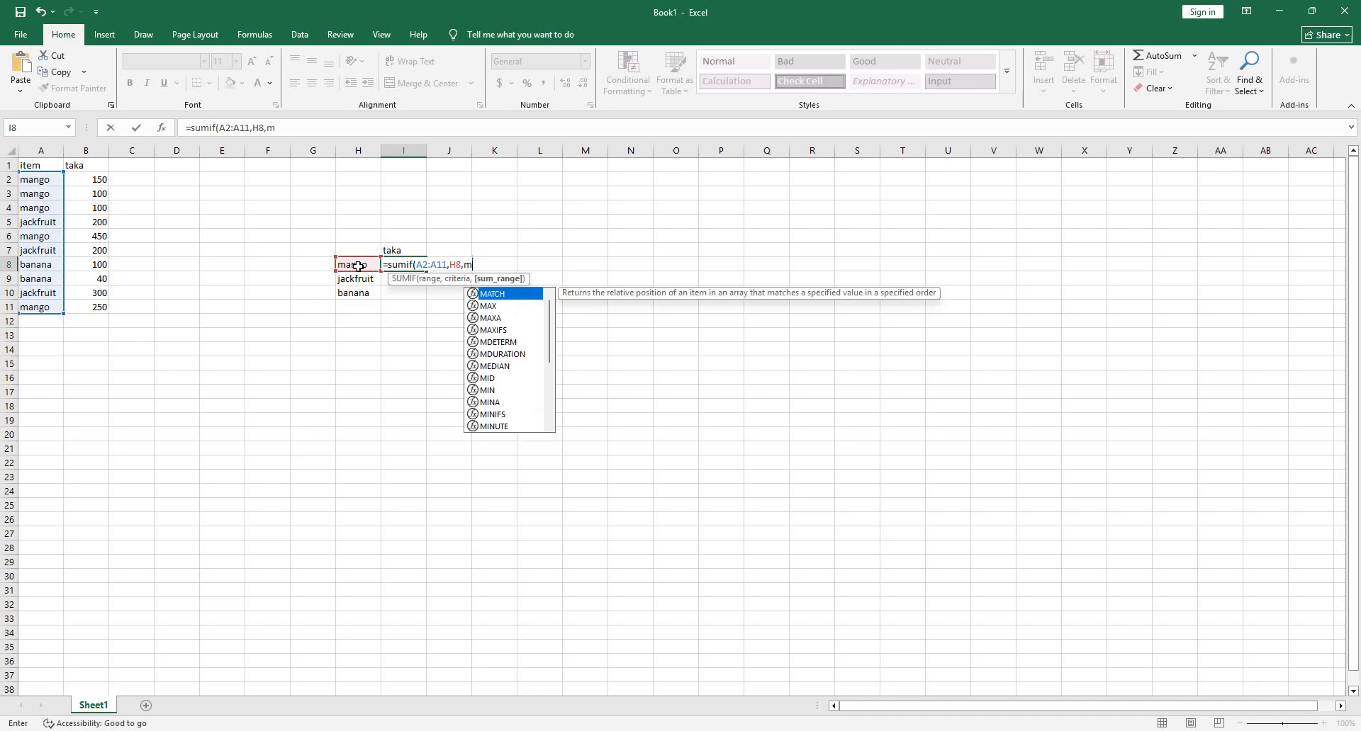
key("BackSpace")
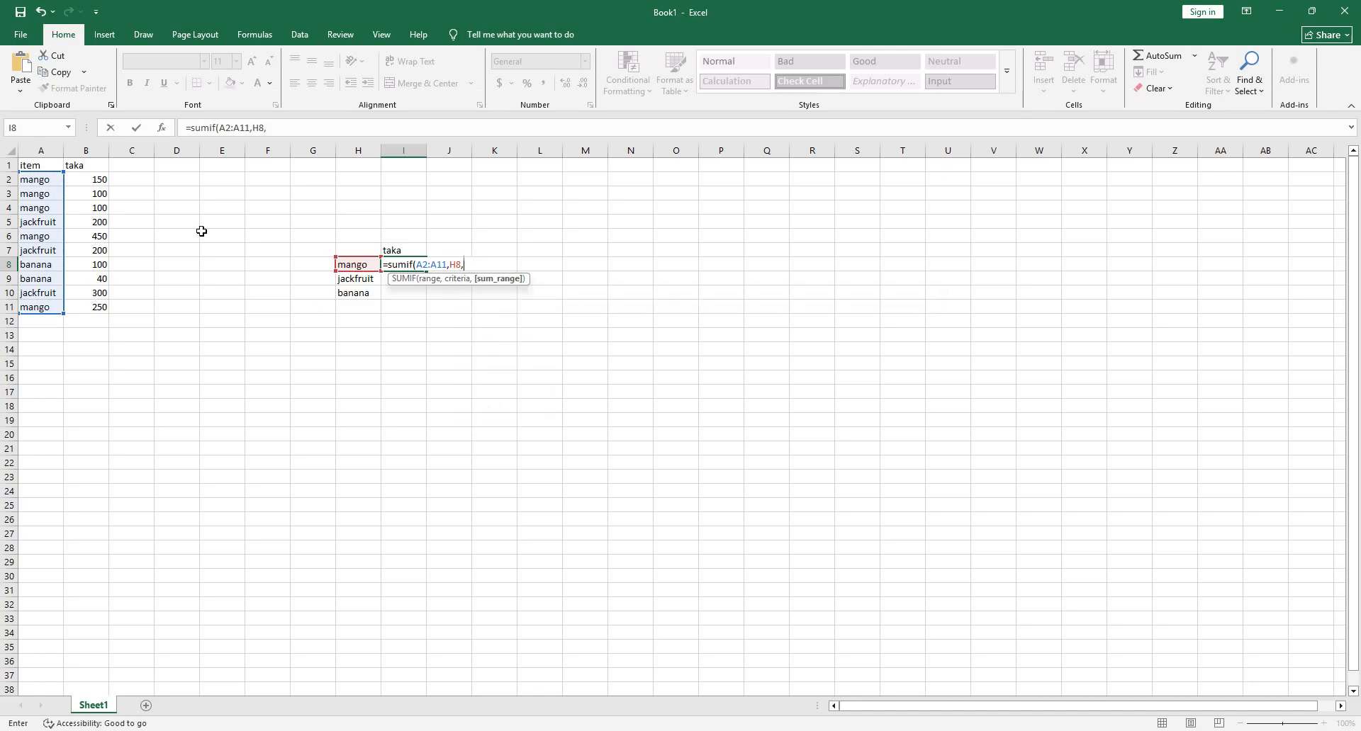
left_click_drag(99, 181, 94, 303)
key("Return")
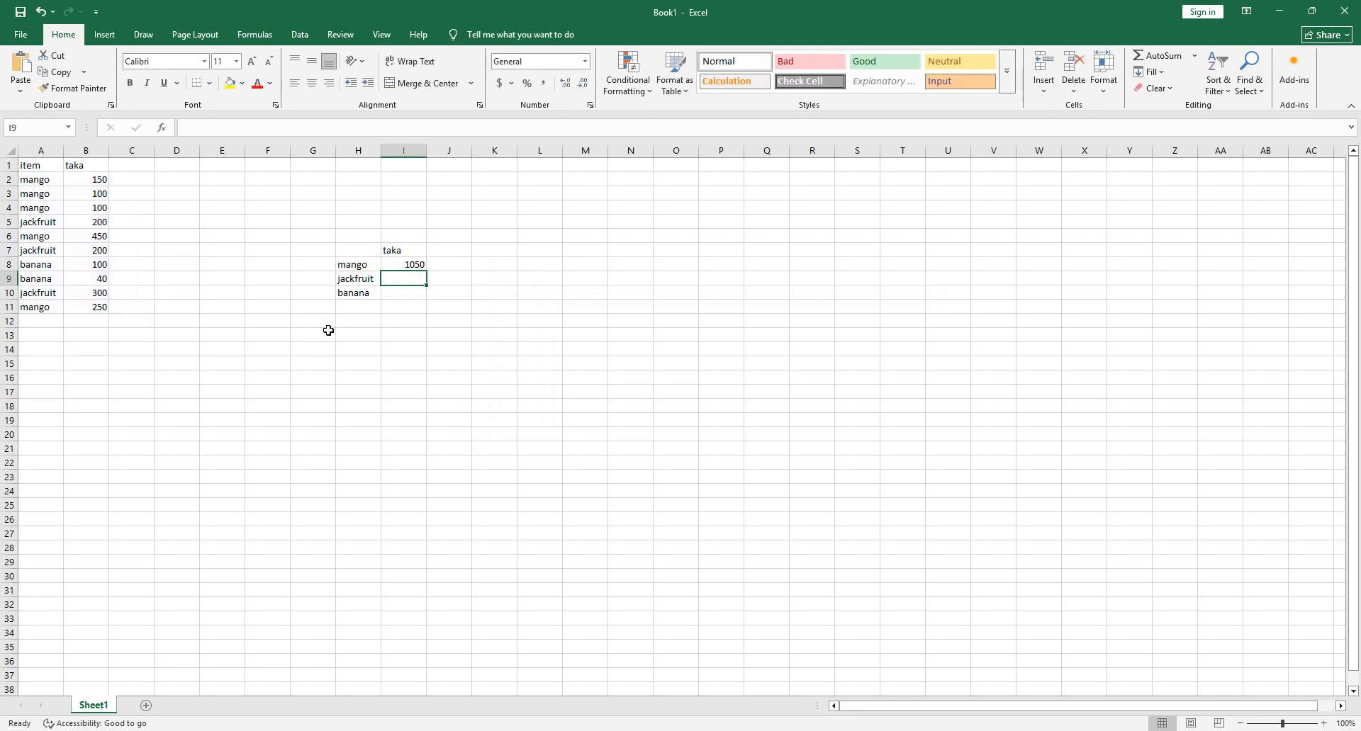
Make the item and taka ranges in the I8 formula absolute, as $A$2:$A$11 and $B$2:$B$11
left_click(414, 265)
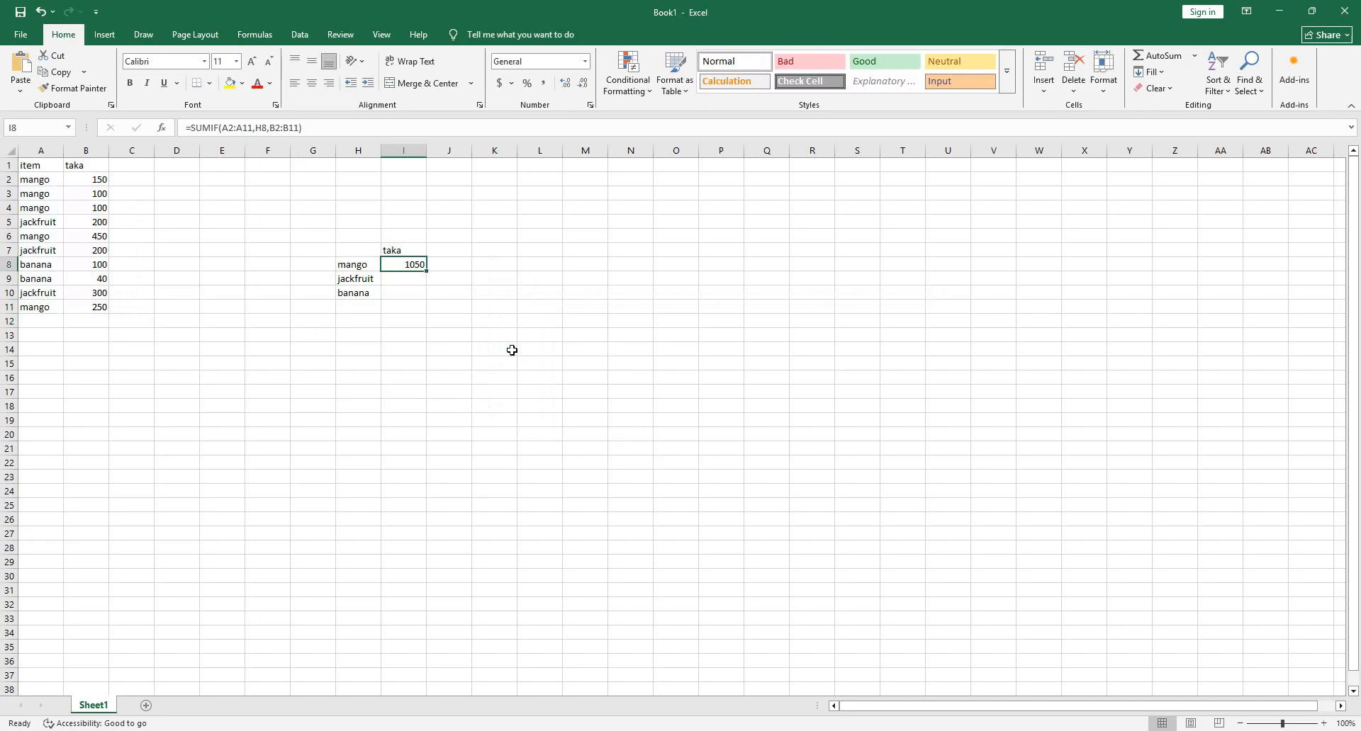
left_click(220, 128)
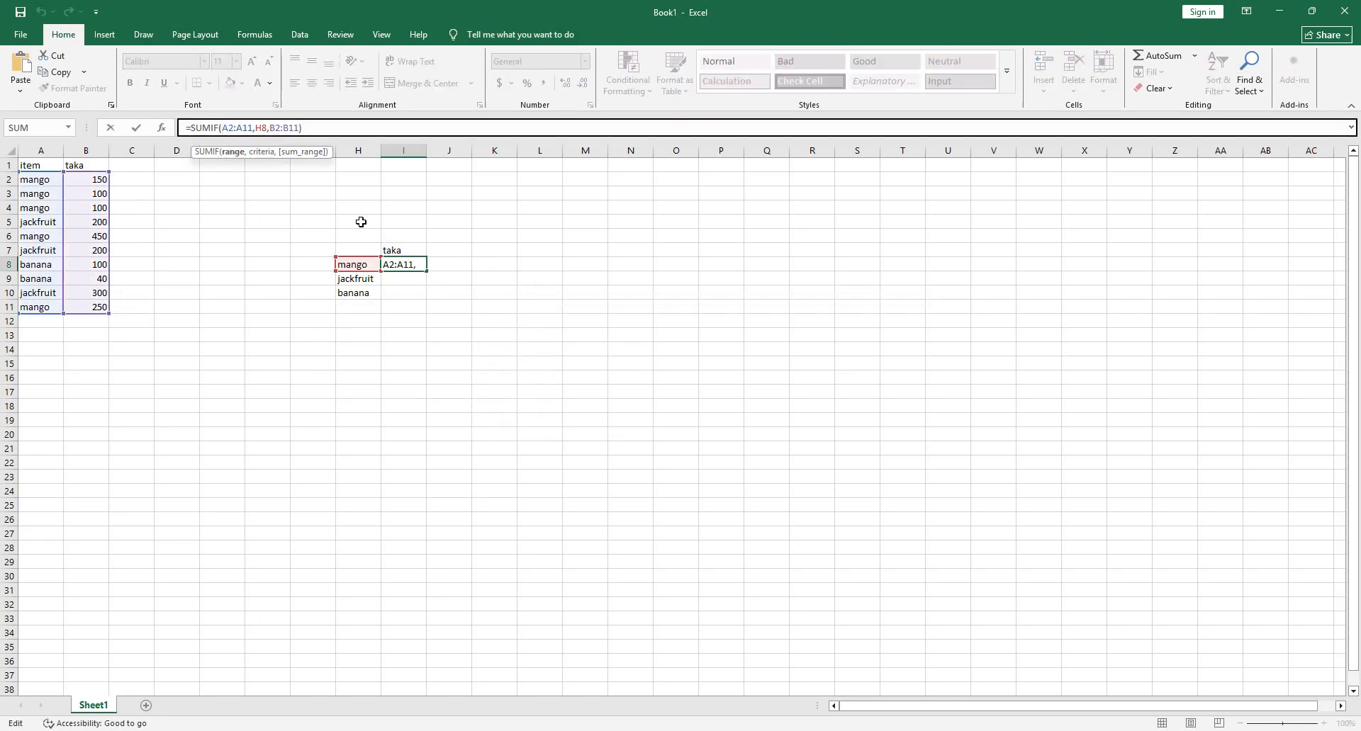
key("F4")
left_click(250, 128)
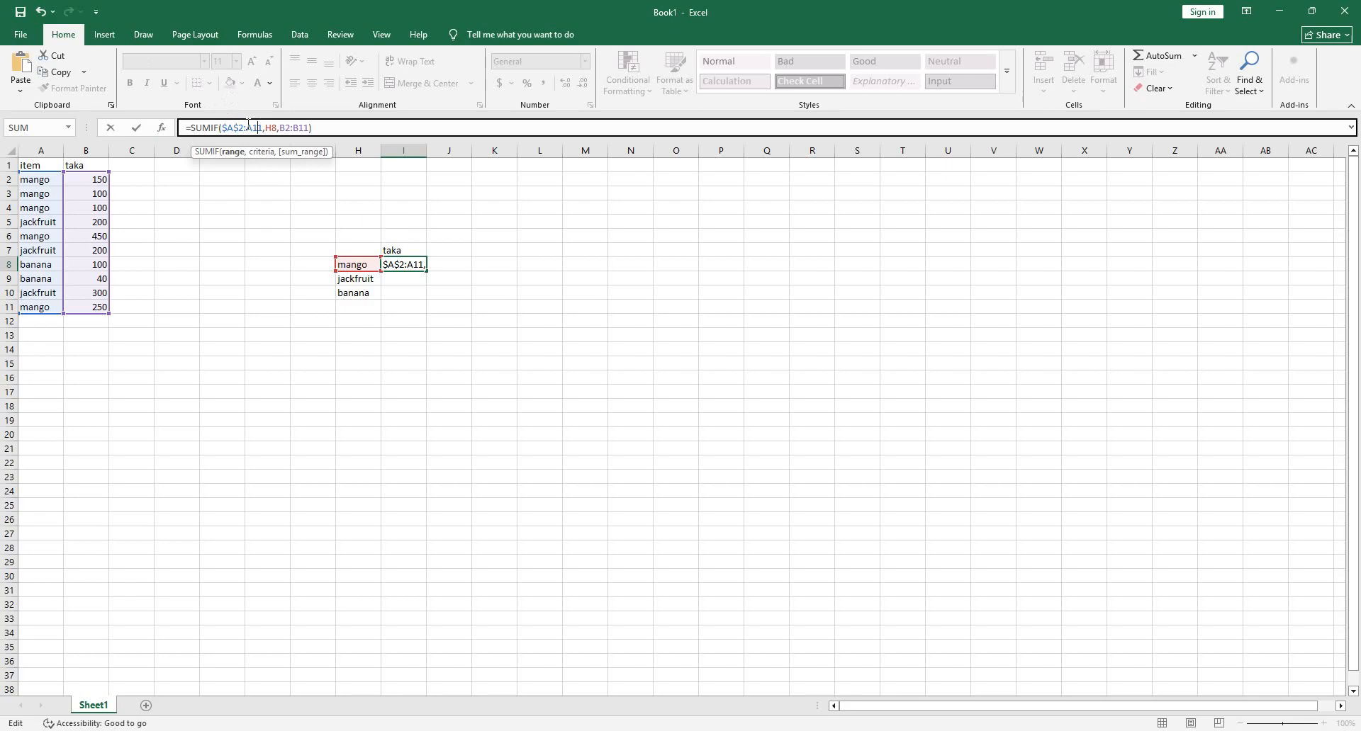
key("F4")
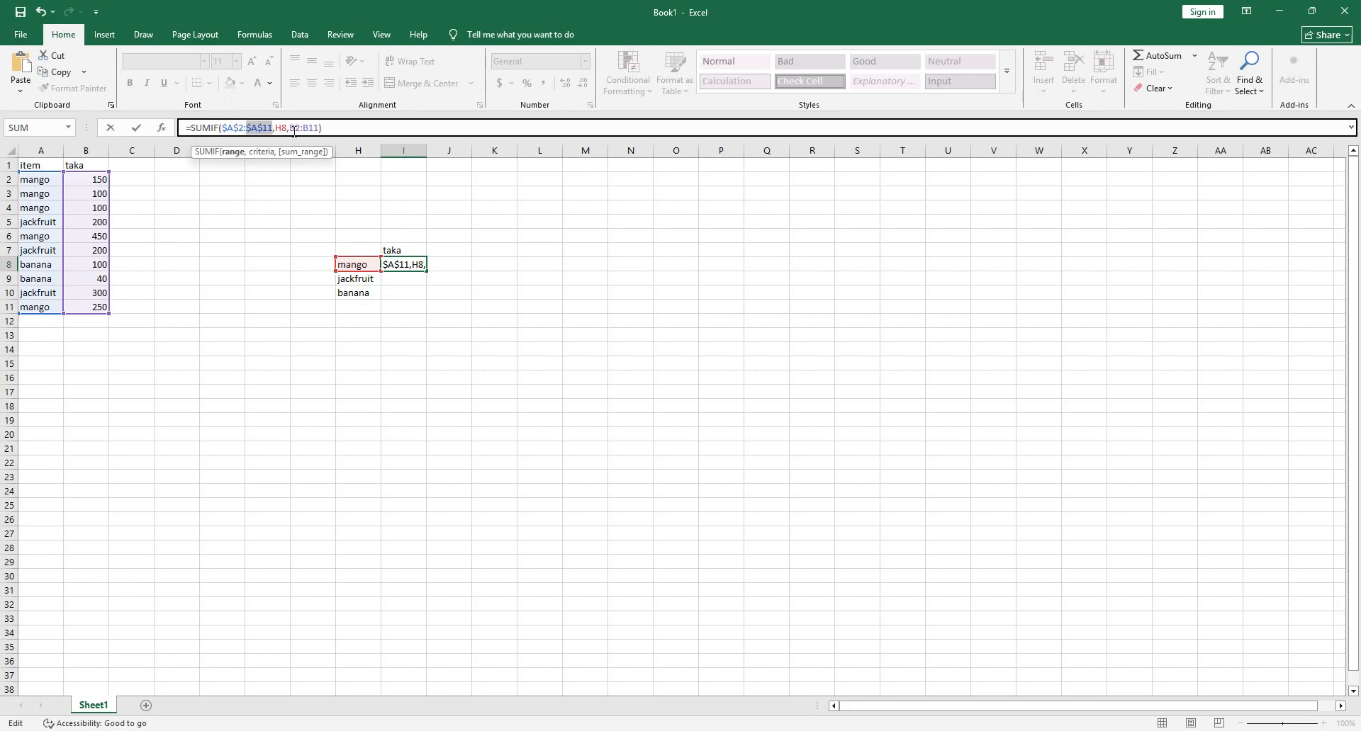
left_click(293, 128)
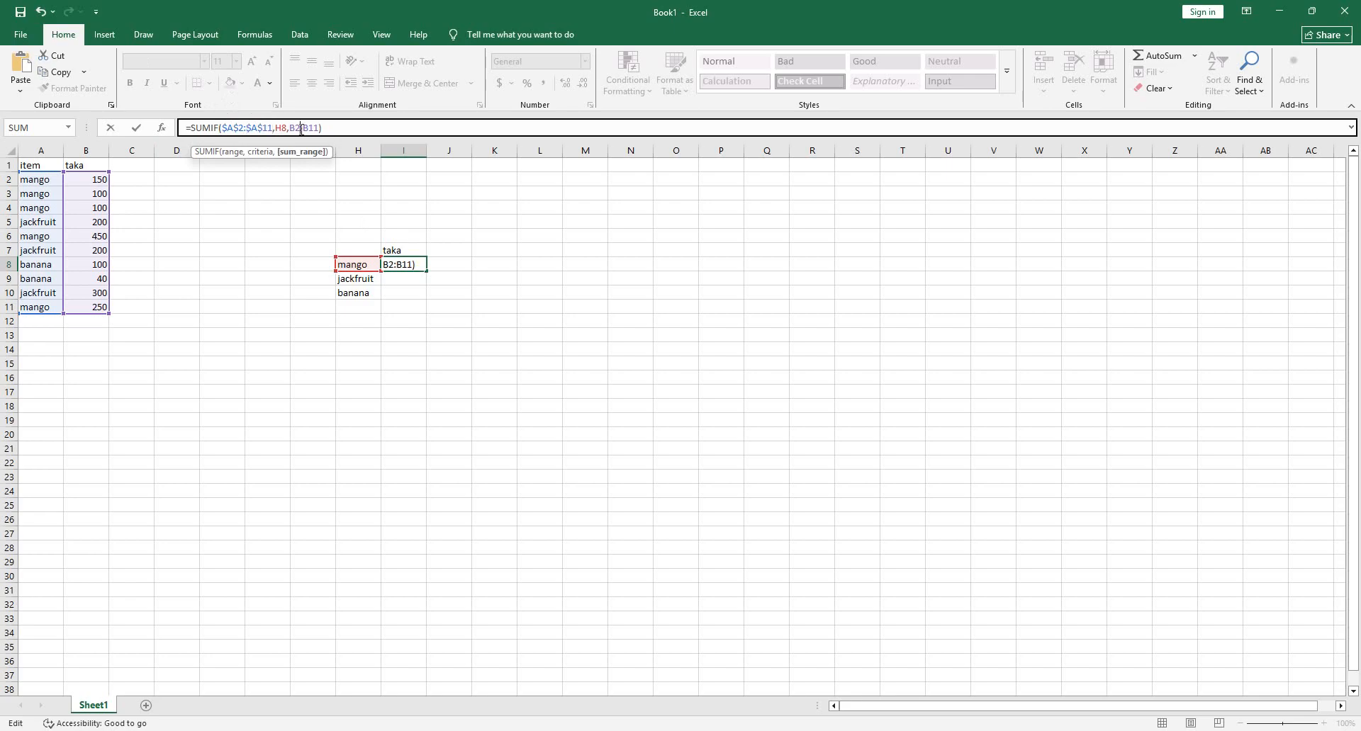
key("F4")
left_click(317, 127)
key("Return")
Fill the SUMIF formula from I8 down through I10 for jackfruit and banana
left_click(420, 264)
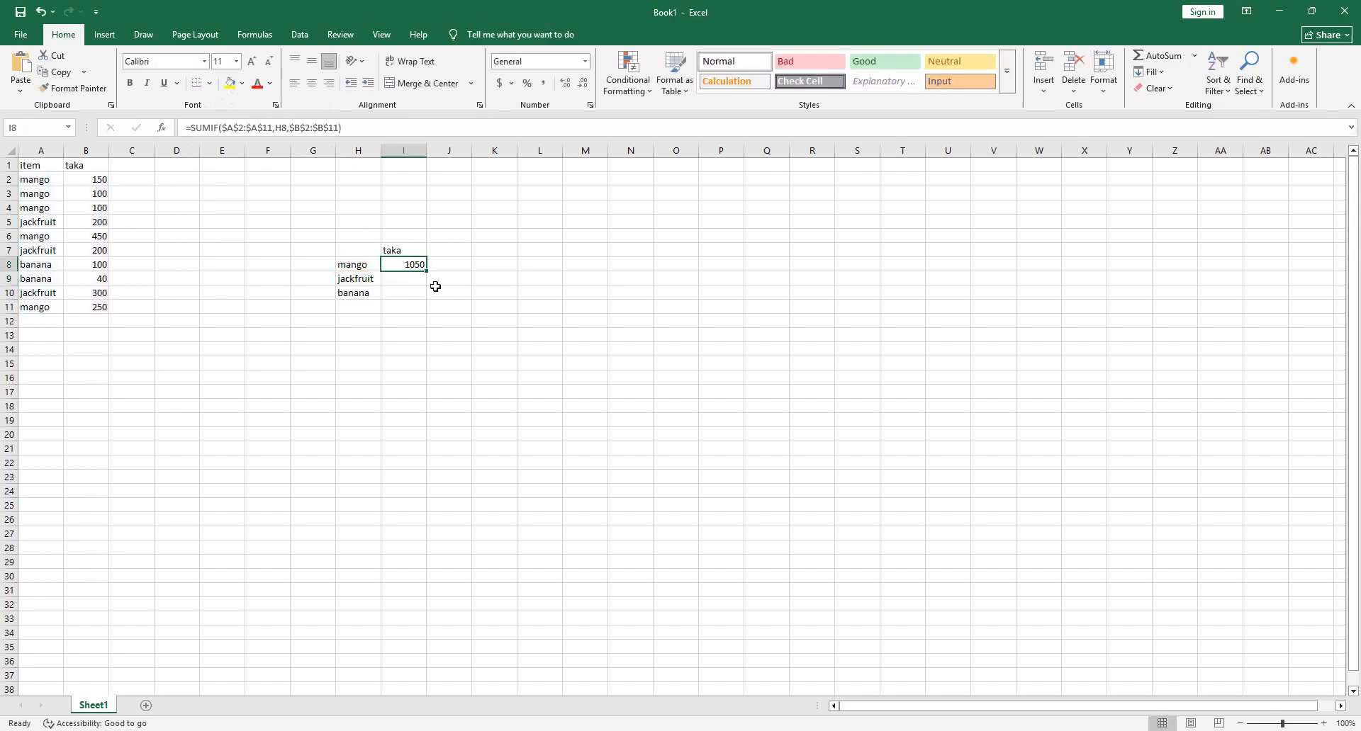
left_click_drag(426, 272, 427, 305)
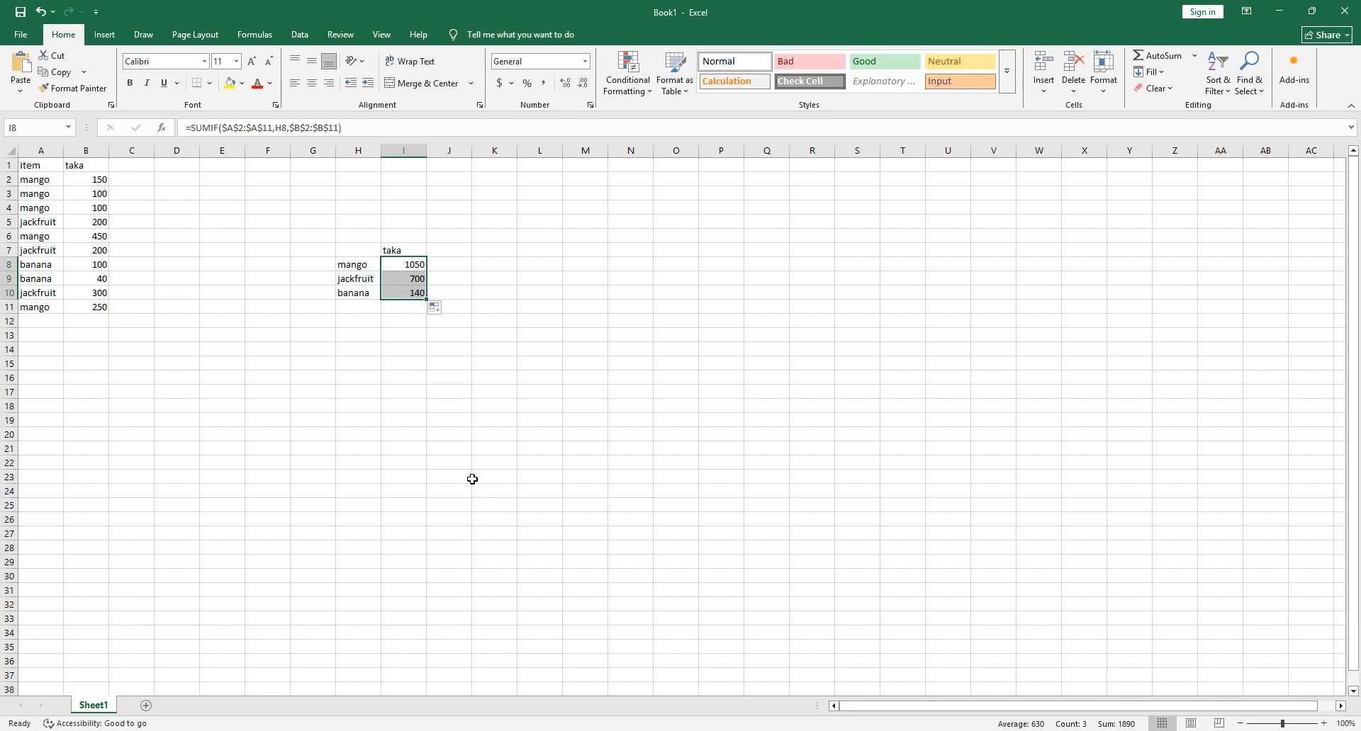
left_click(248, 128)
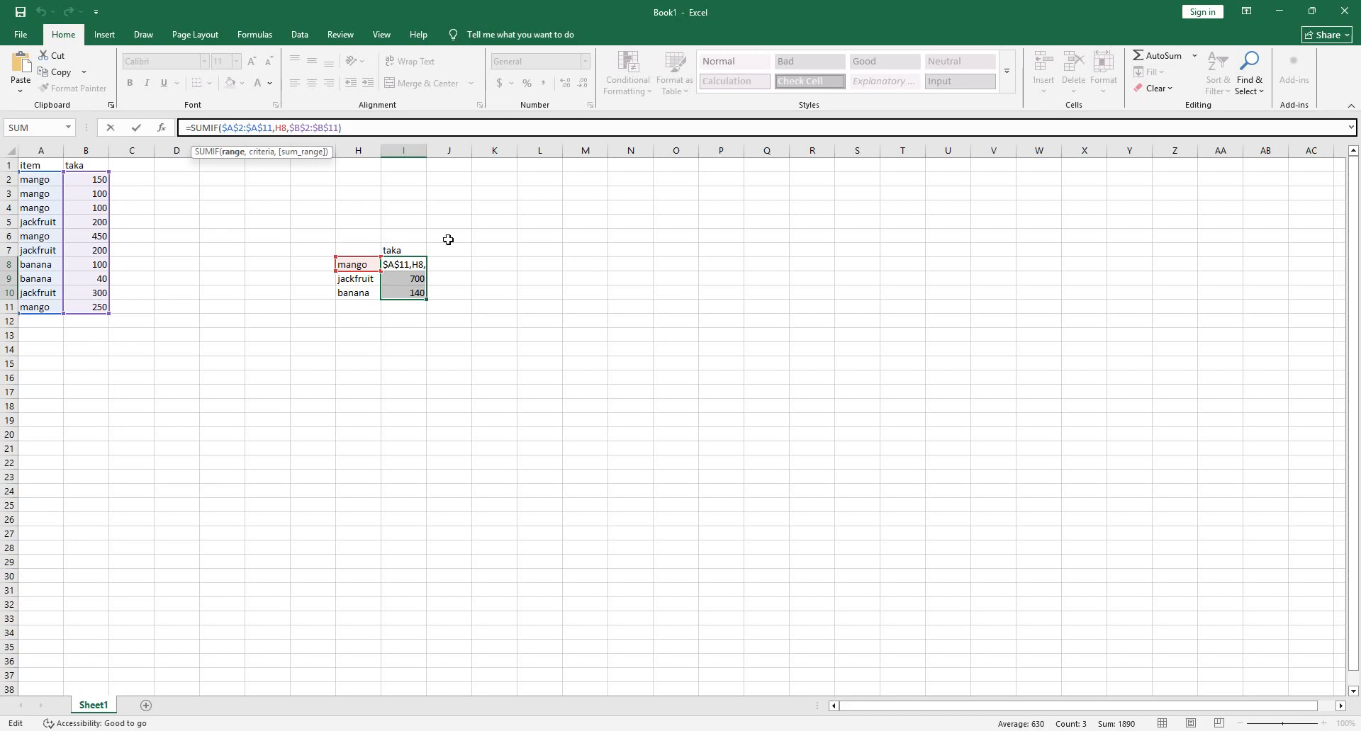
key("ctrl+Return")
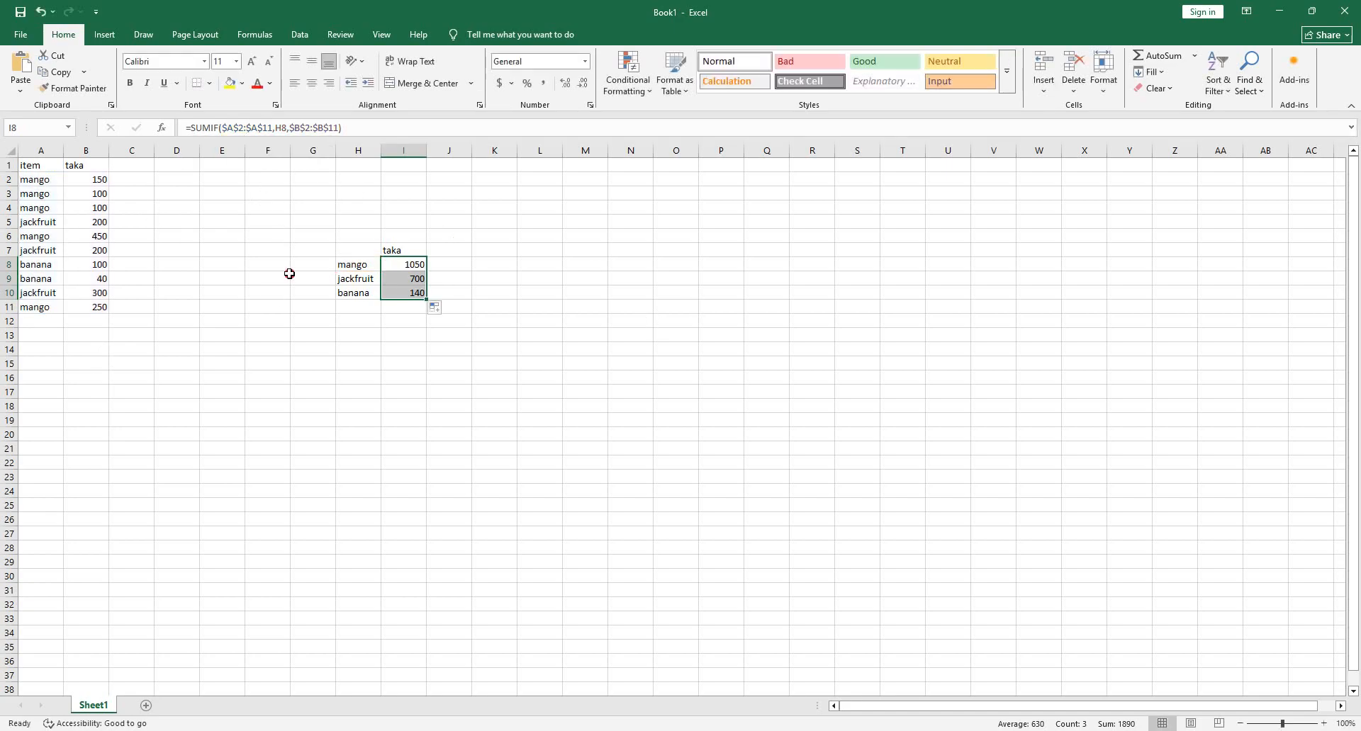
Insert a blank column between the item and taka columns and select its header cell B1
left_click(288, 275)
left_click(88, 150)
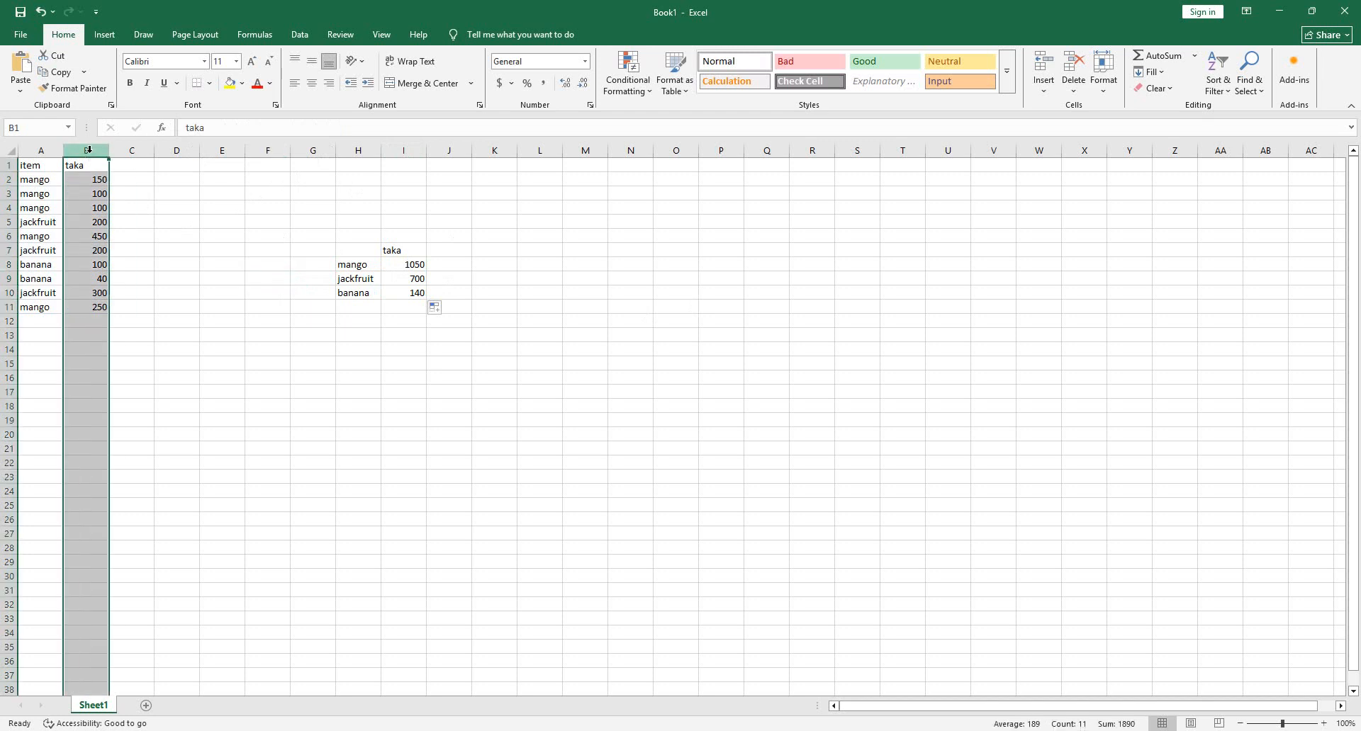
right_click(88, 150)
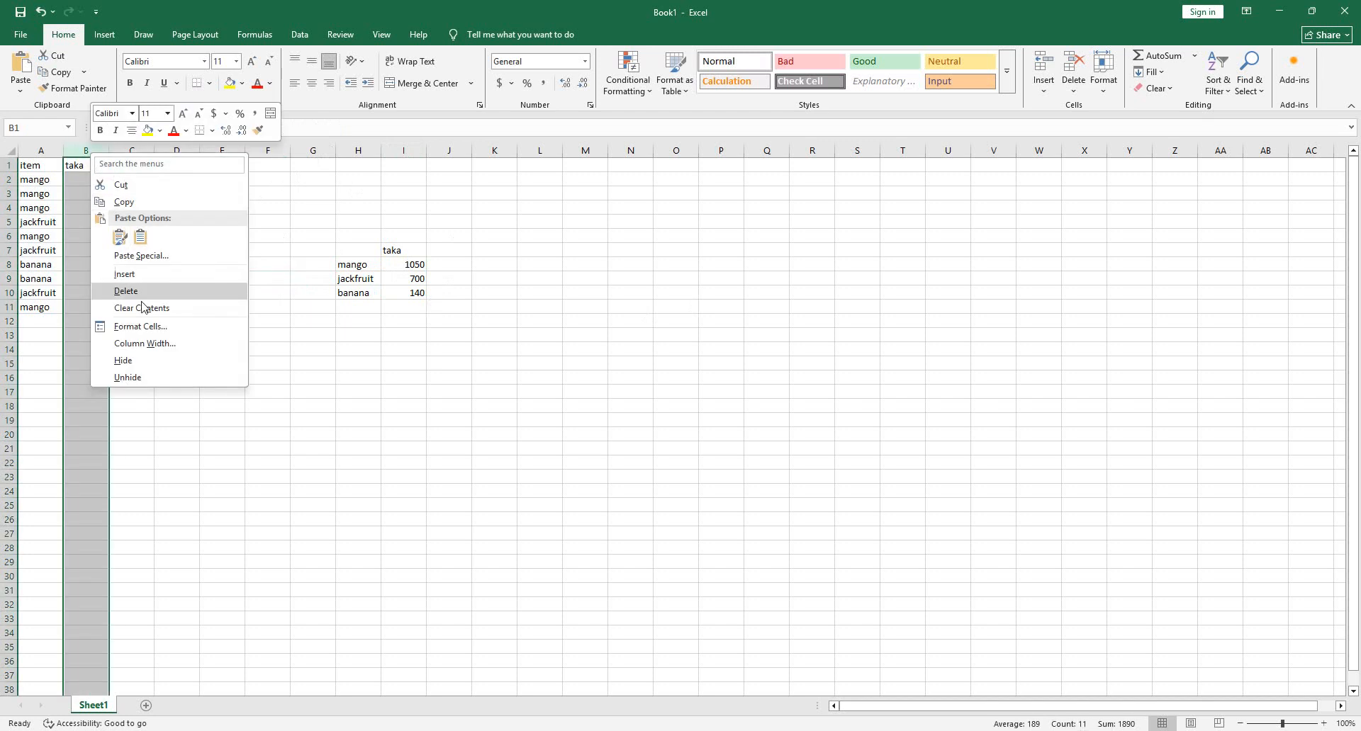
left_click(142, 278)
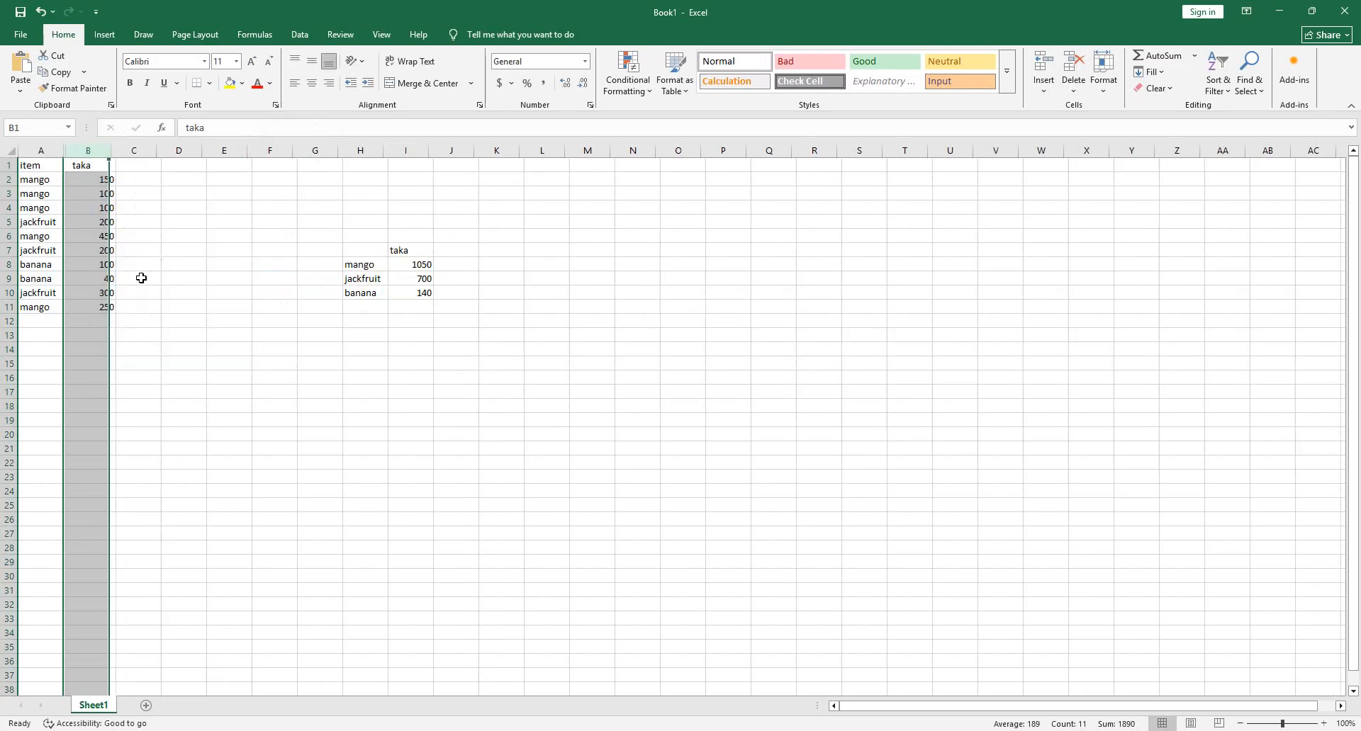
left_click(80, 166)
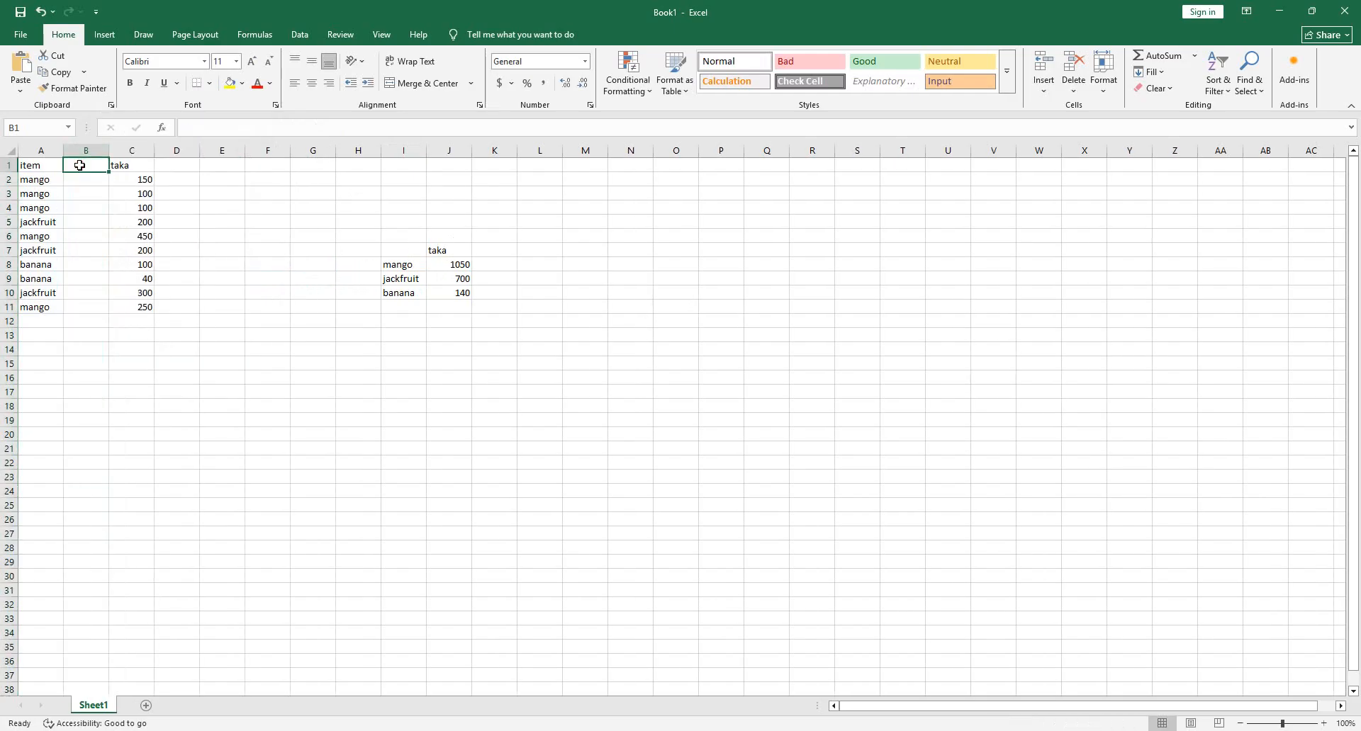
Enter the header subitem in cell B1
type("su")
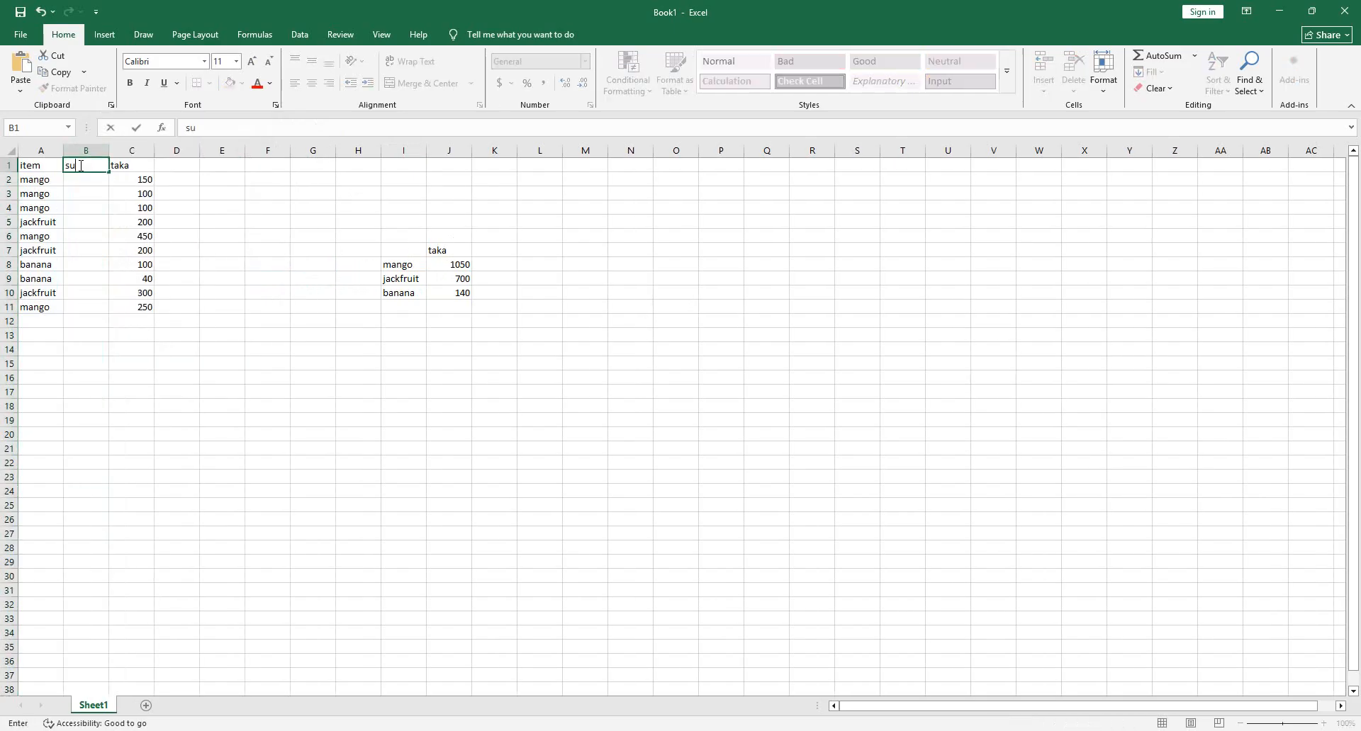
type("bitem")
key("BackSpace")
key("BackSpace")
key("BackSpace")
type("tem")
Enter langra as the subitem of the first mango row in B2
left_click(93, 184)
type("langra")
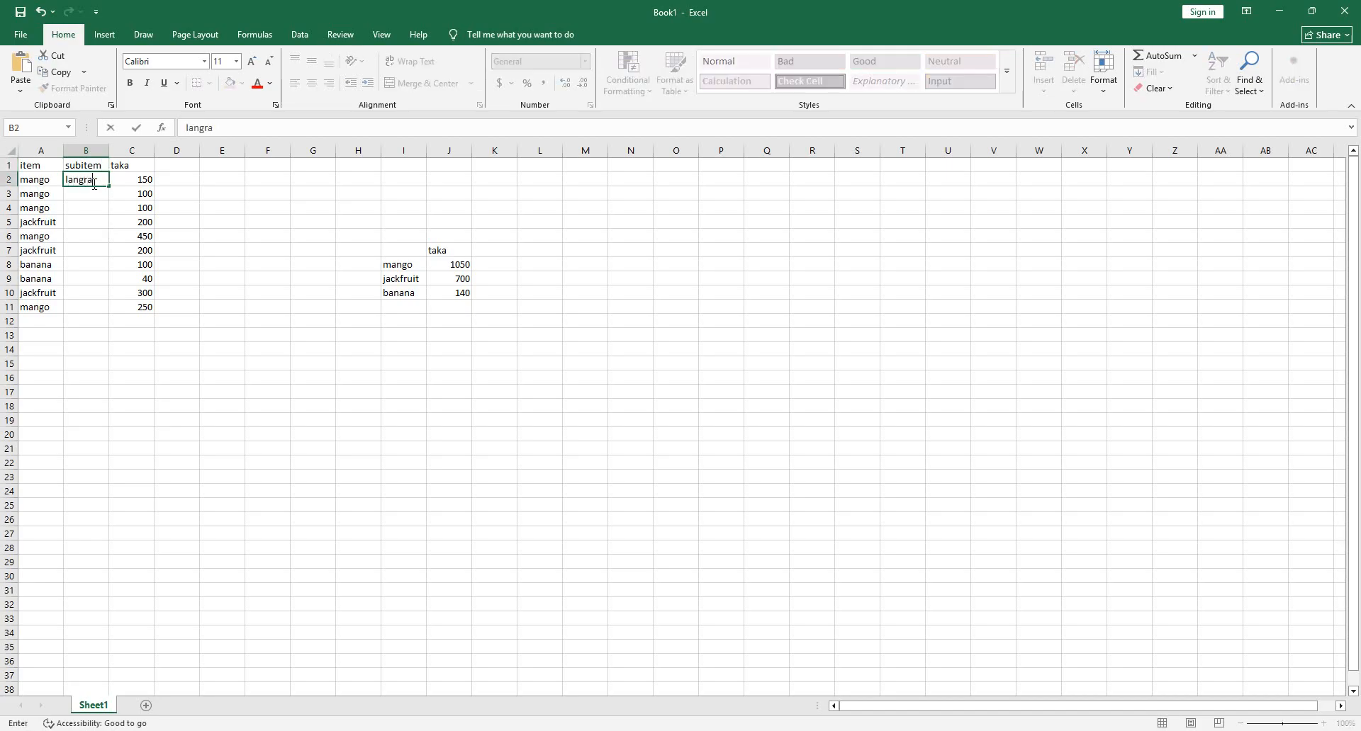
key("Return")
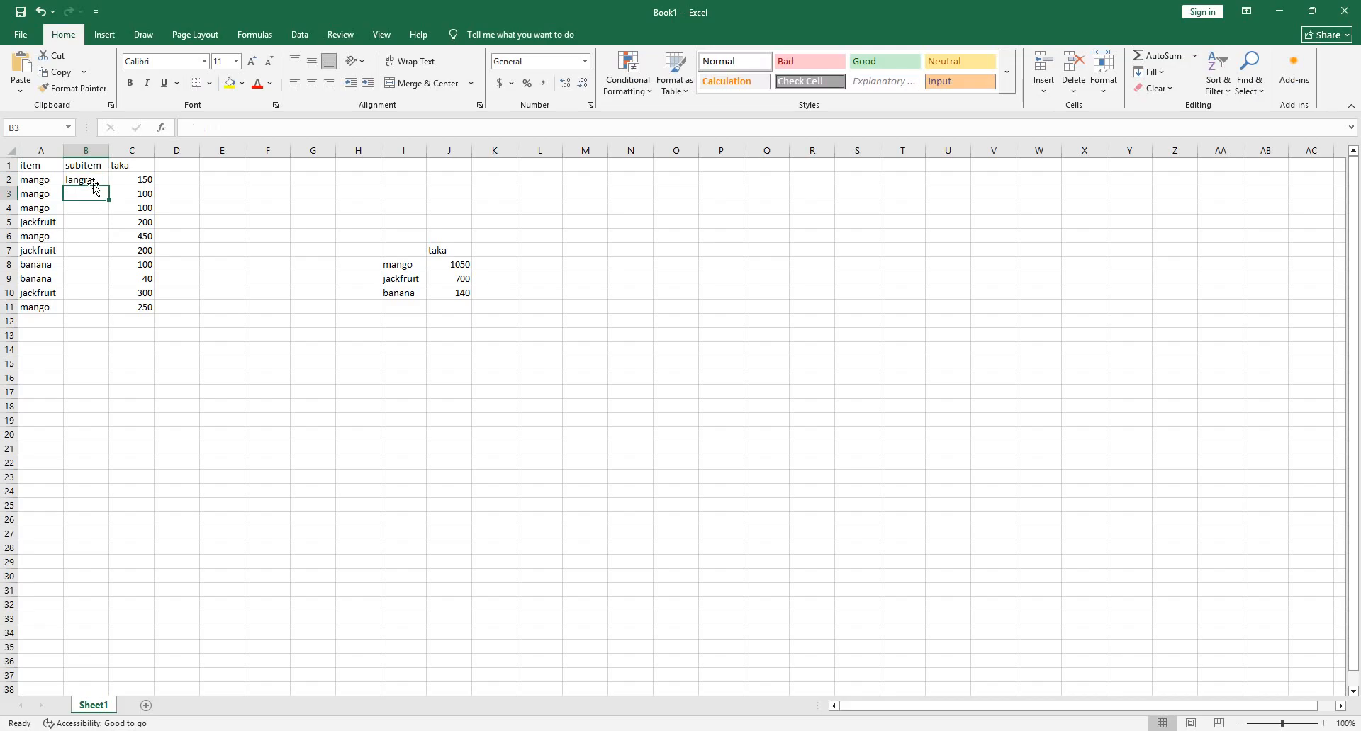
Enter vaulani as the subitem of the second mango row in B3
type("vauv")
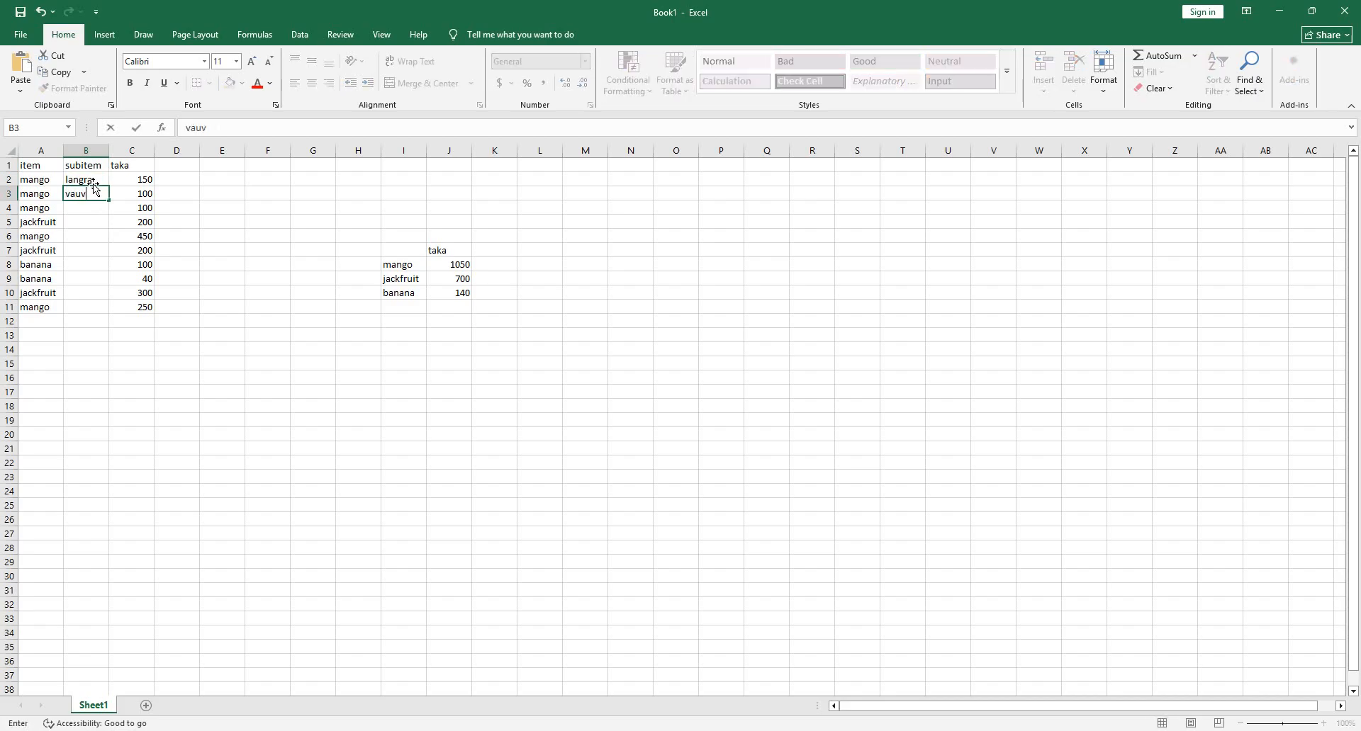
key("BackSpace")
key("BackSpace")
type("ulan")
left_click(88, 212)
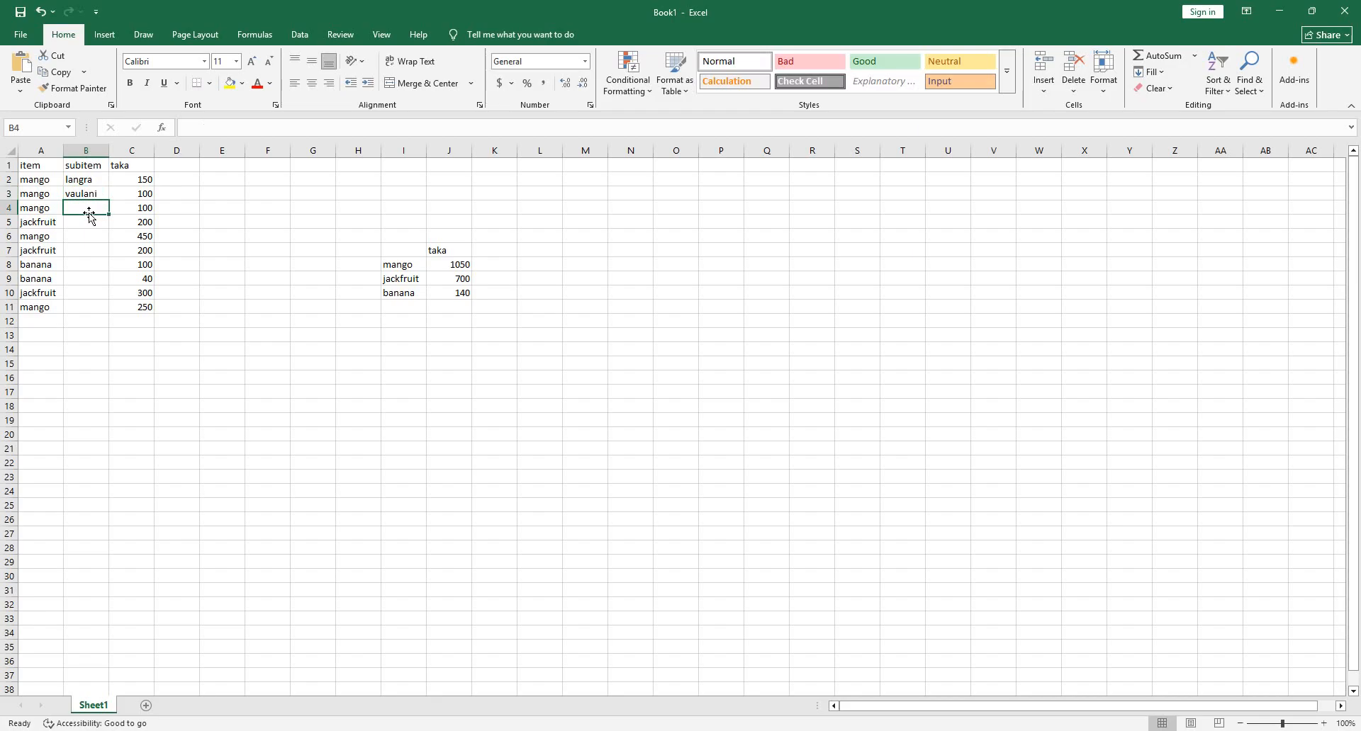
left_click(90, 192)
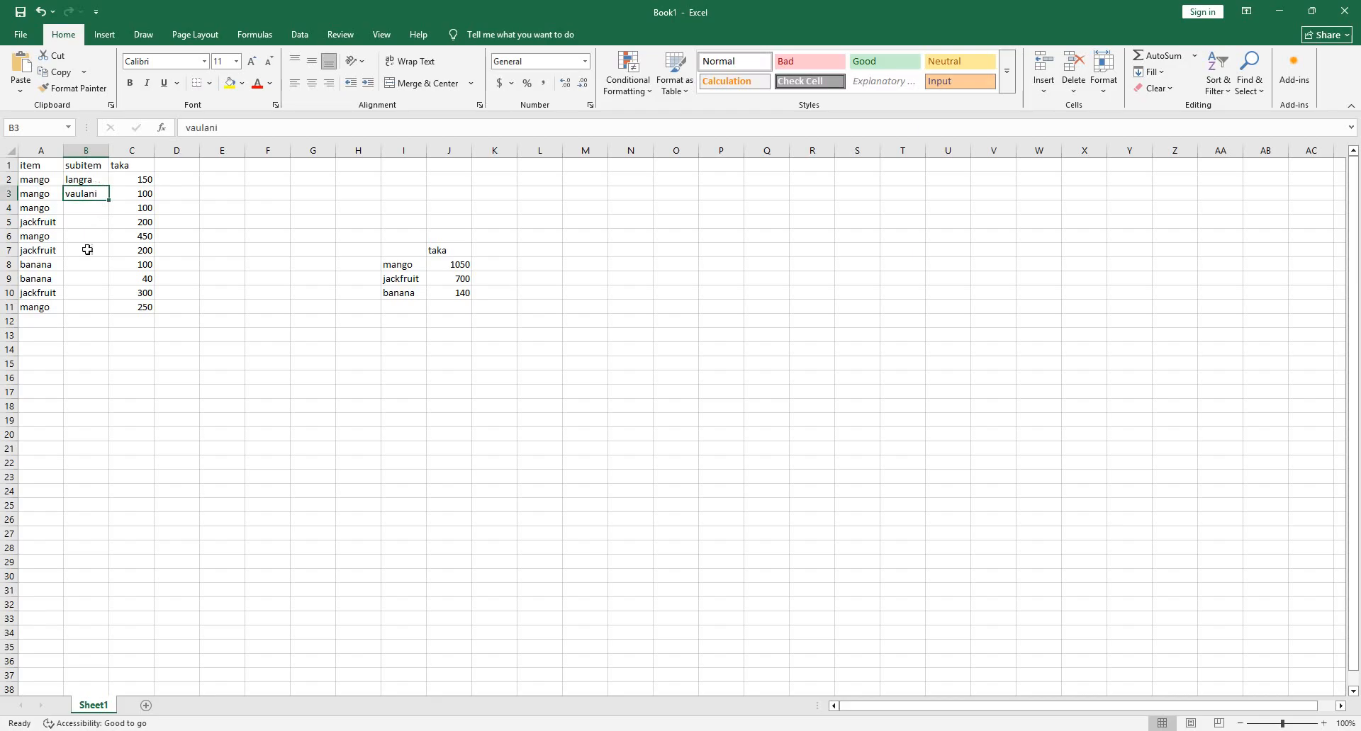
Enter langra as the subitem of the mango rows in B4 and B6
left_click(83, 211)
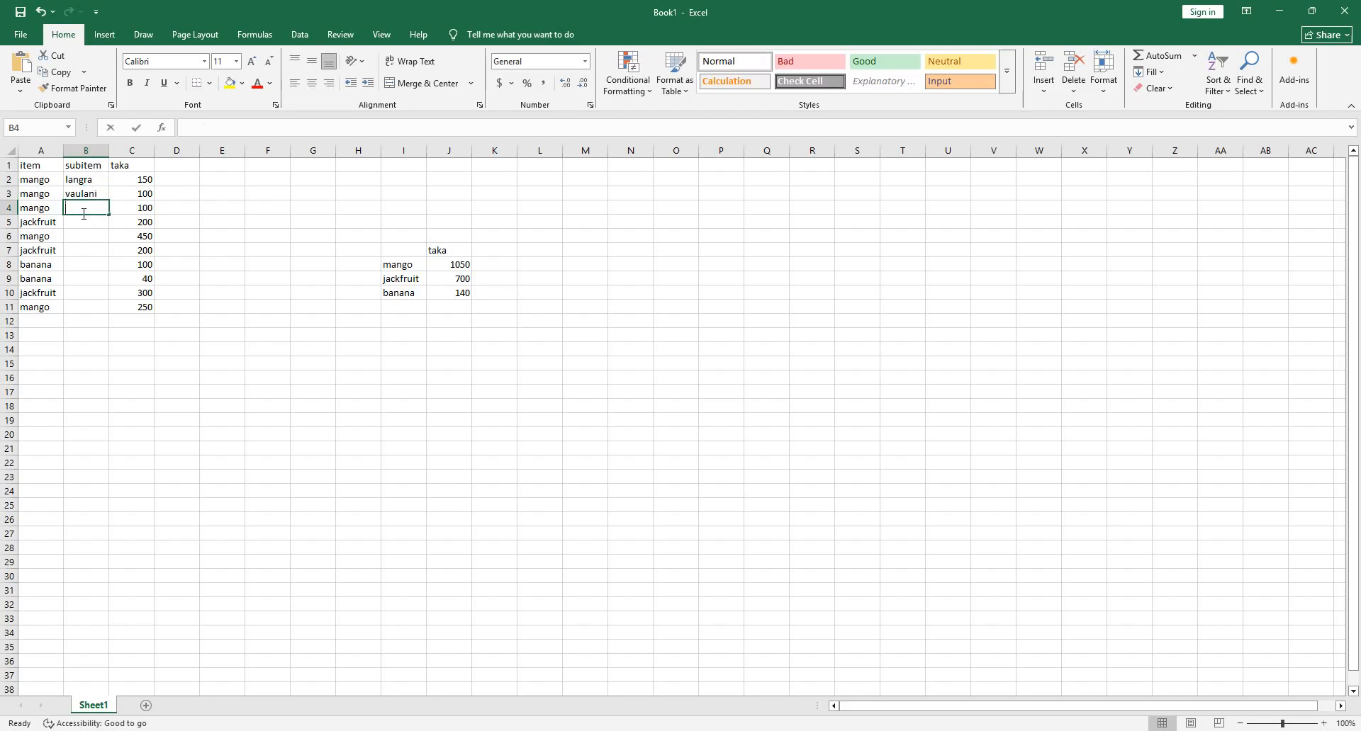
type("langra")
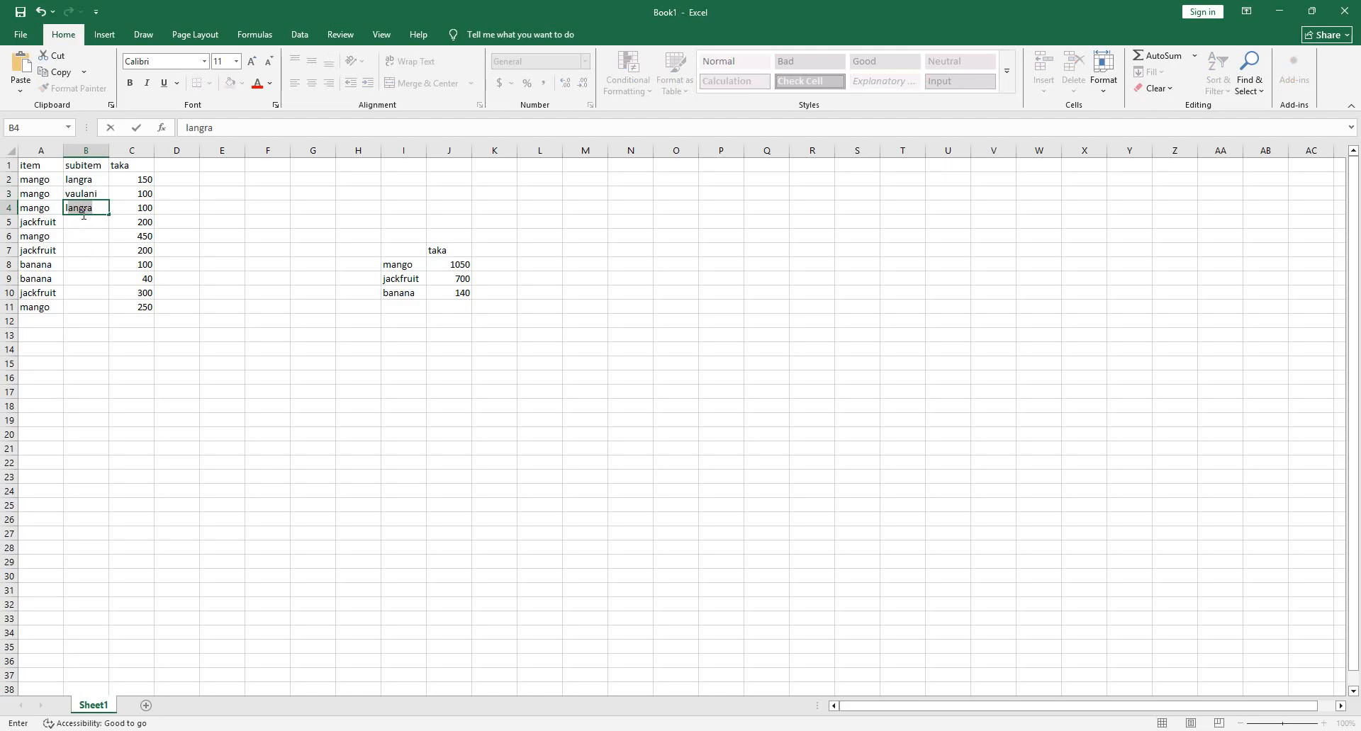
key("Return")
key("Return")
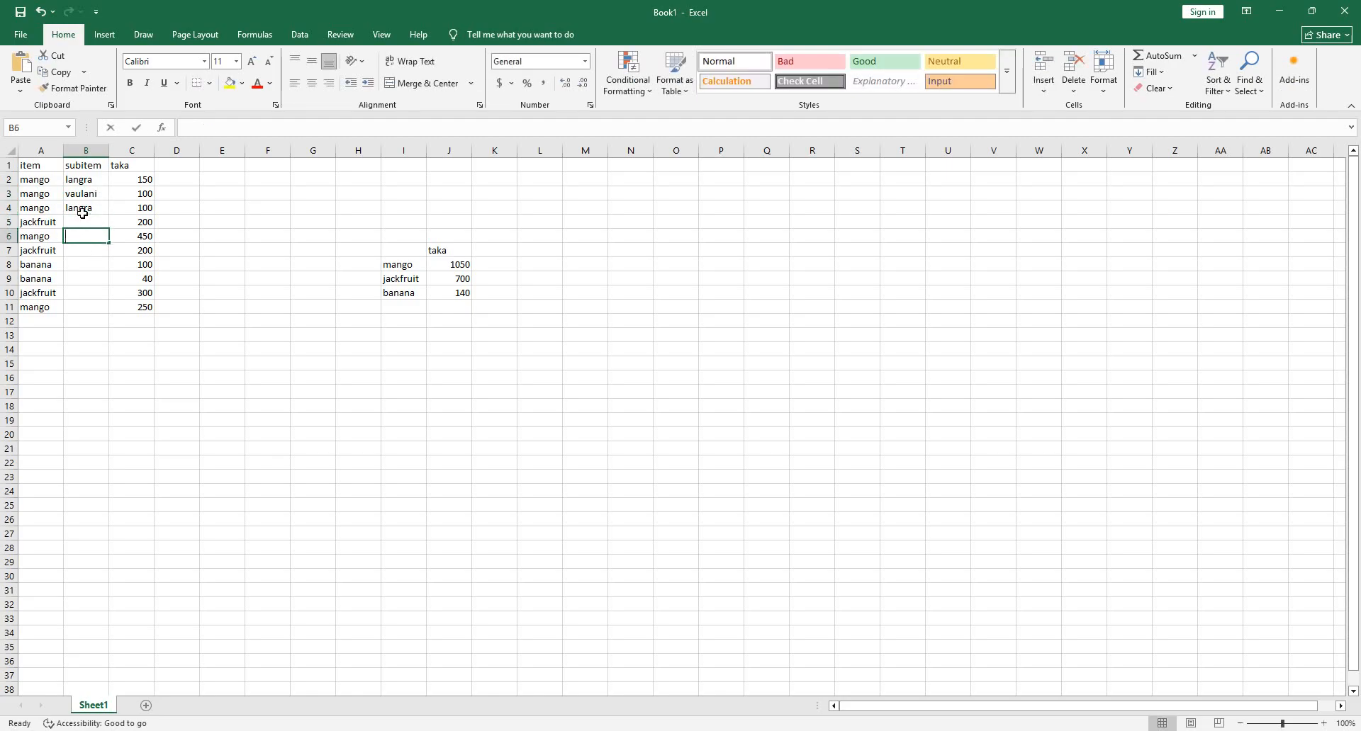
type("l")
key("Return")
key("Return")
key("Return")
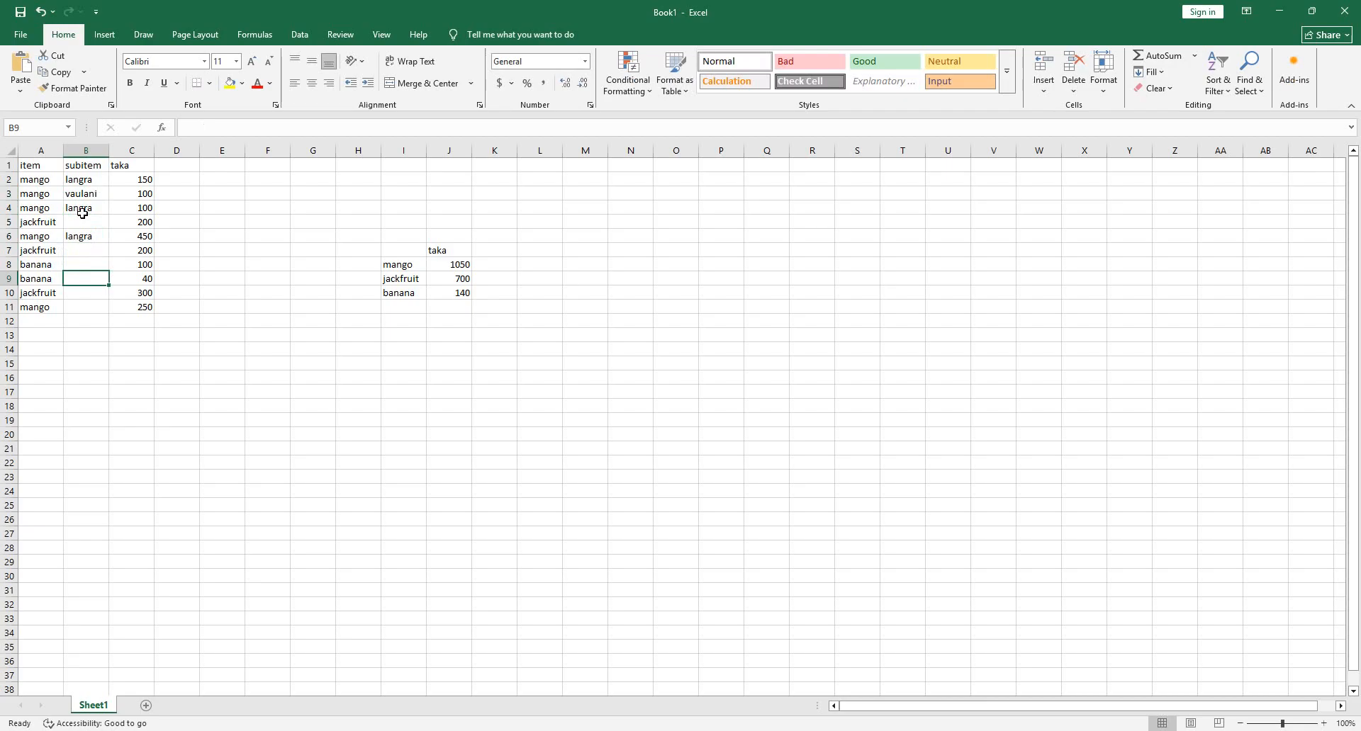
Enter fozli as the subitem of the mango rows in B3 and B11
left_click(80, 193)
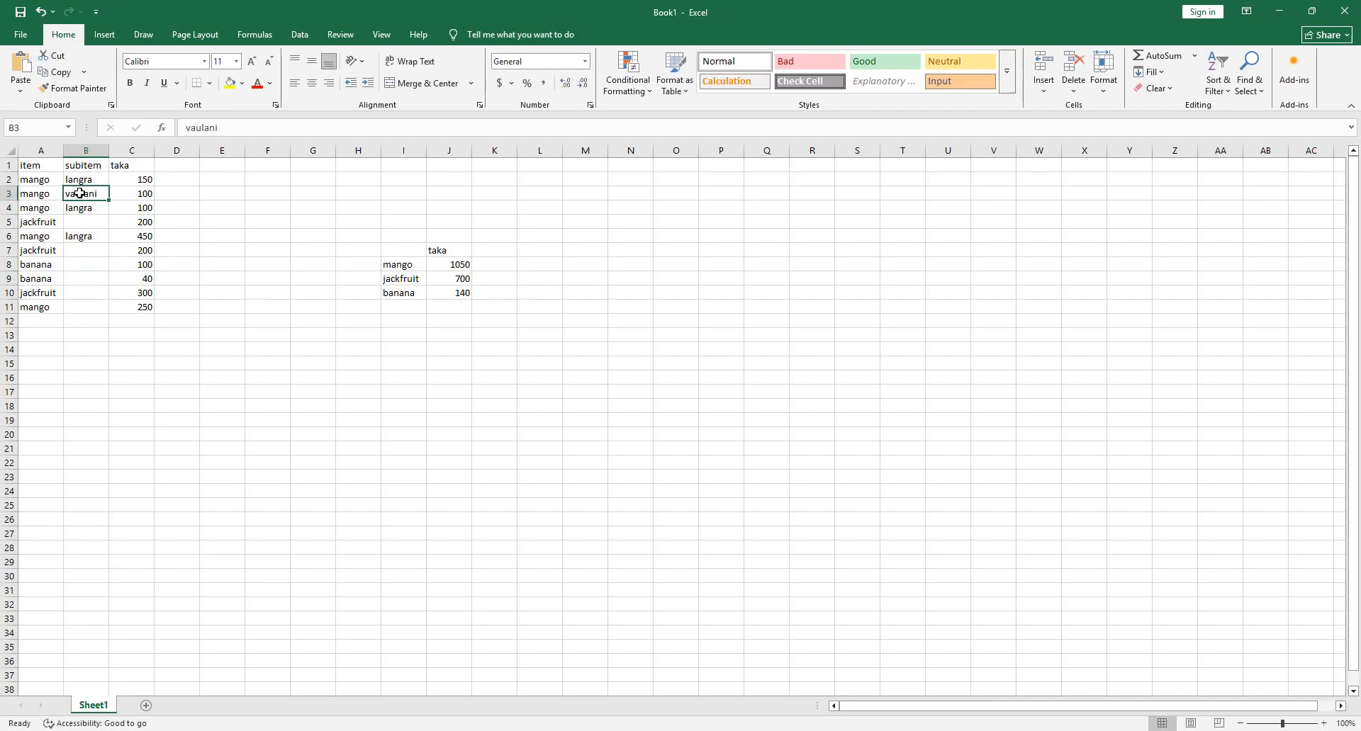
type("fozi")
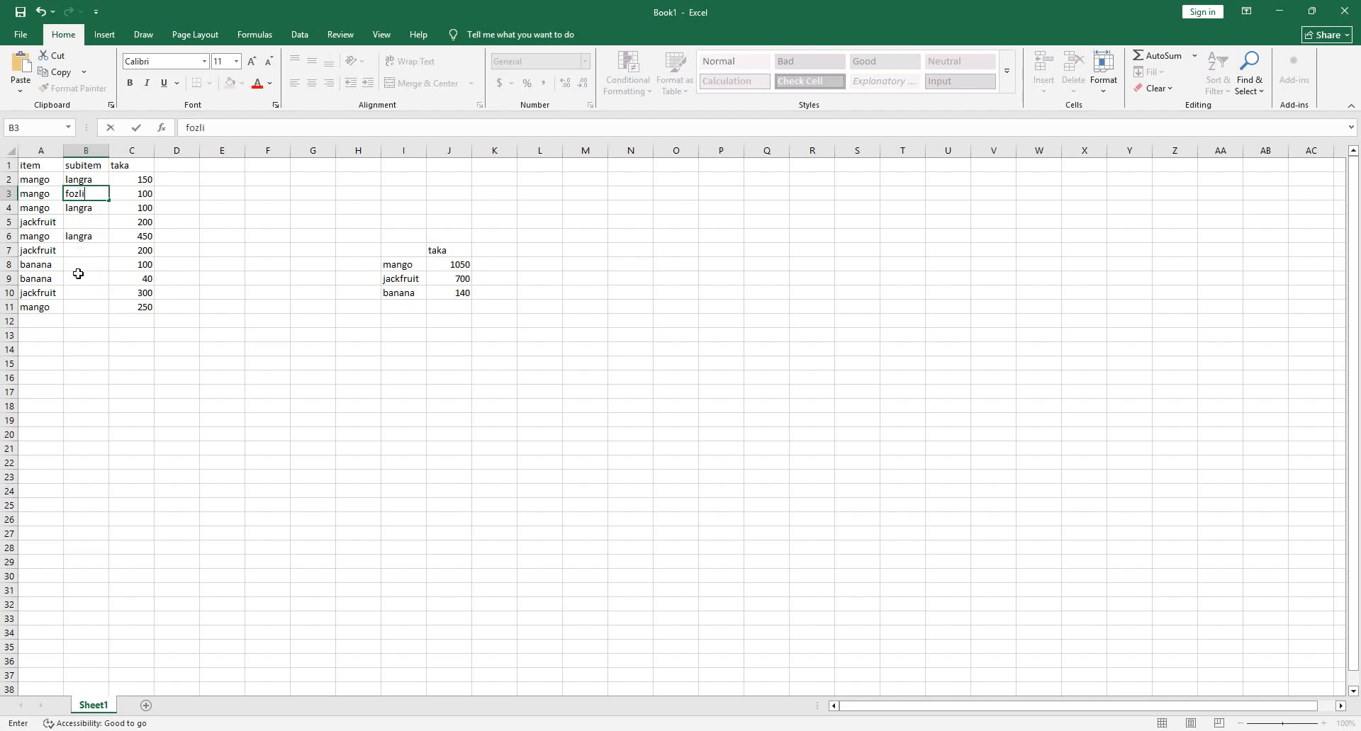
left_click(81, 307)
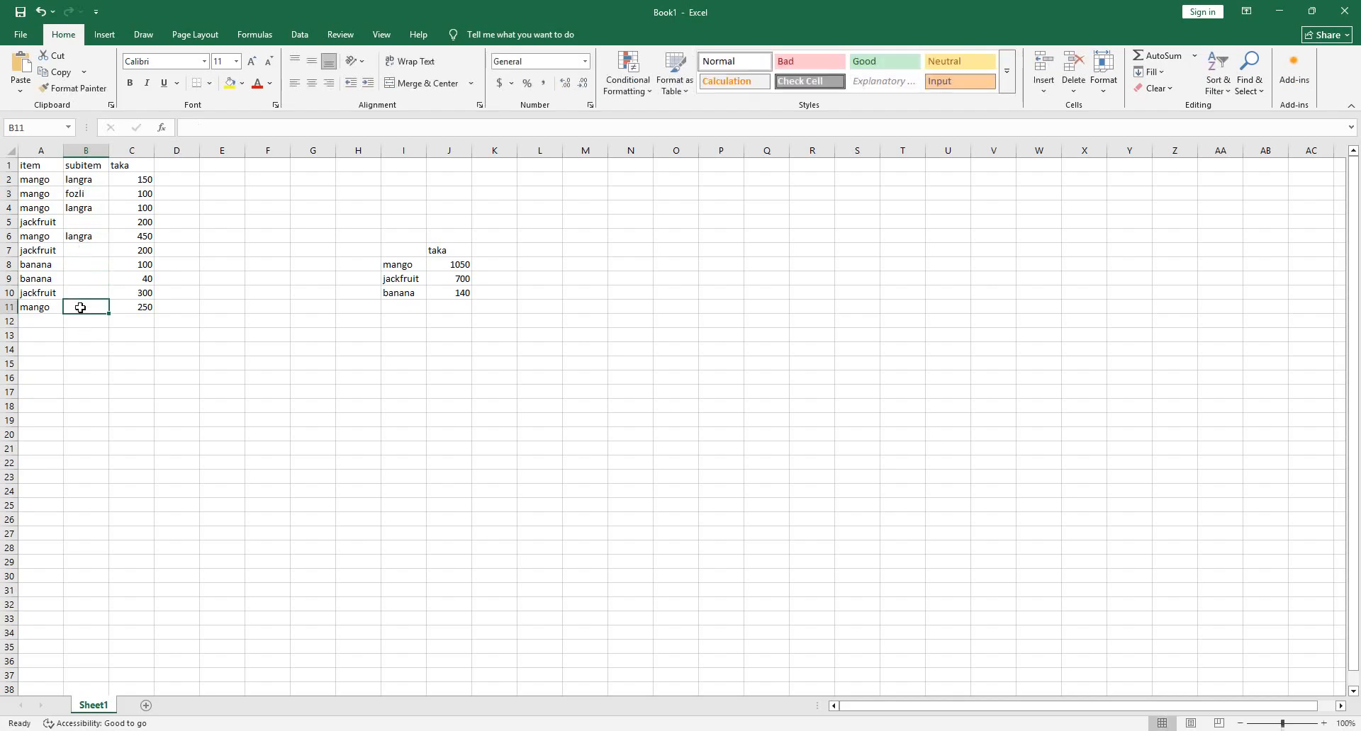
type("fozli")
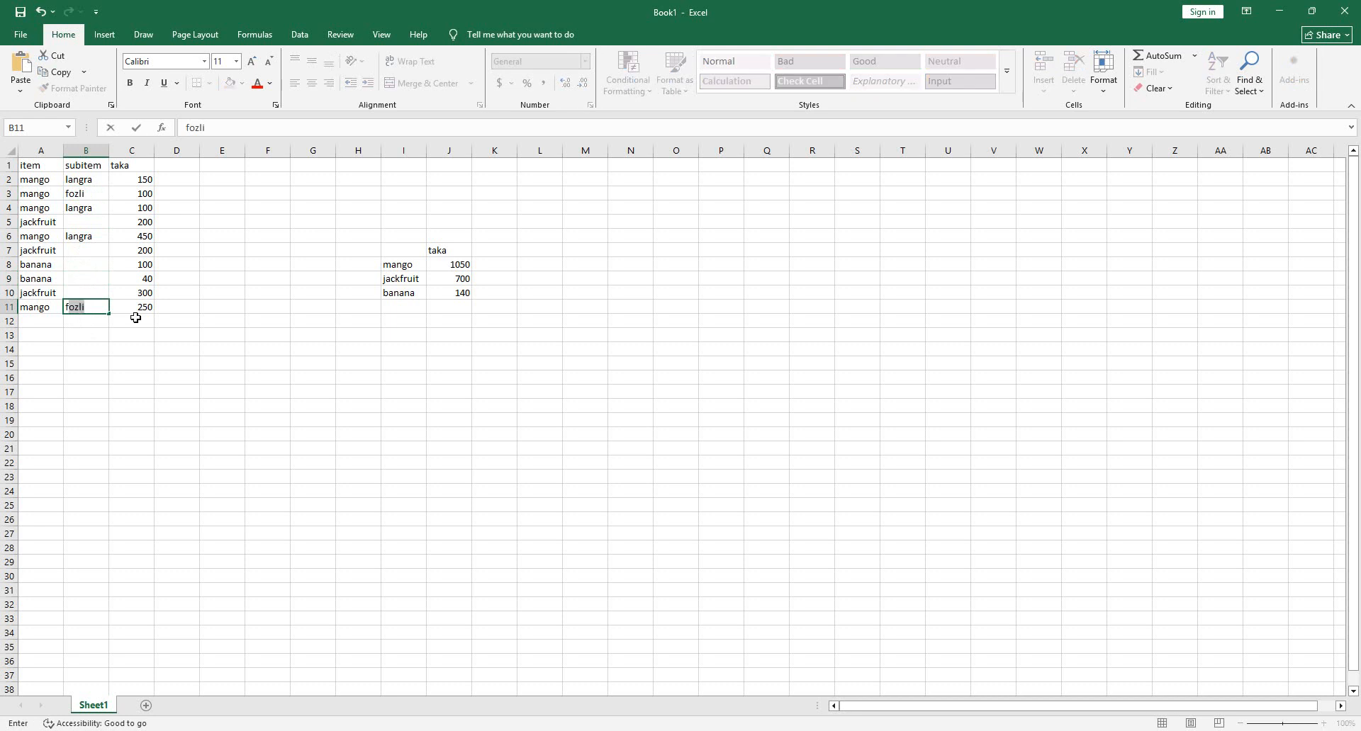
left_click(118, 281)
left_click(89, 222)
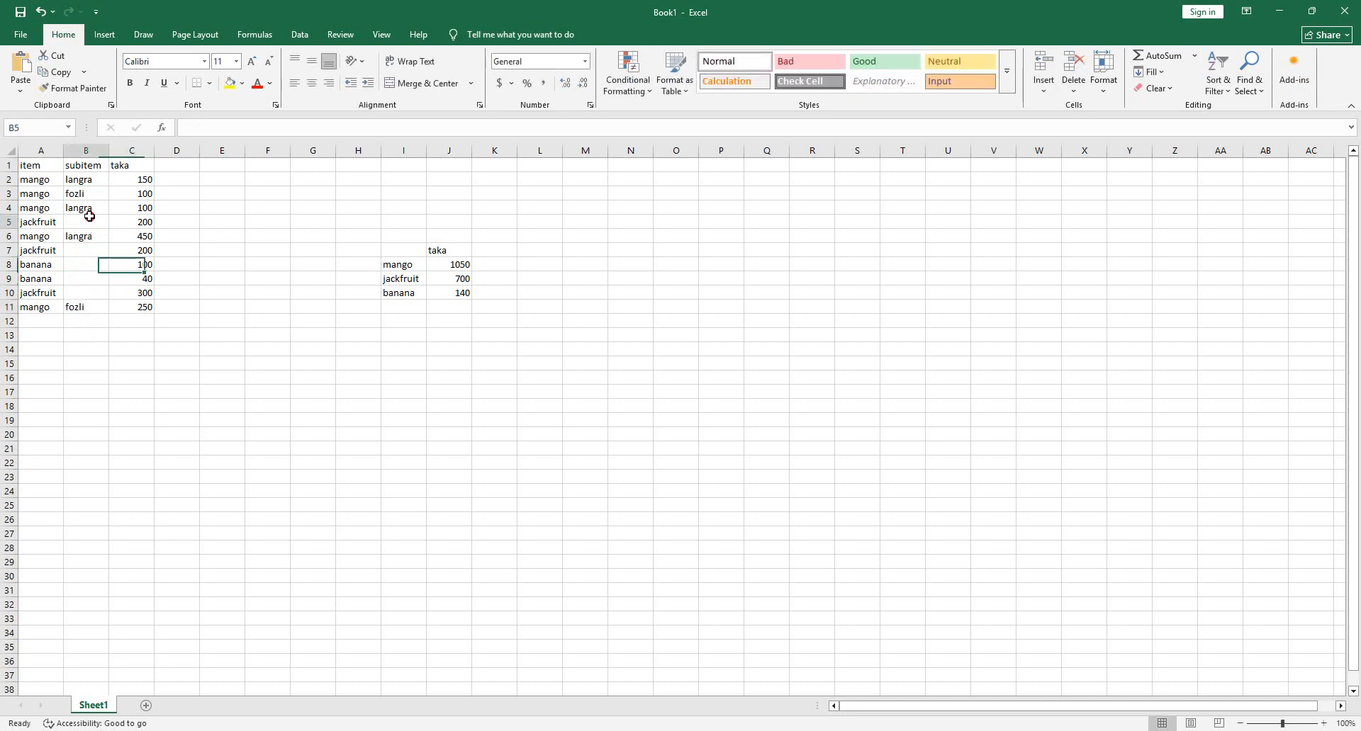
left_click(90, 293)
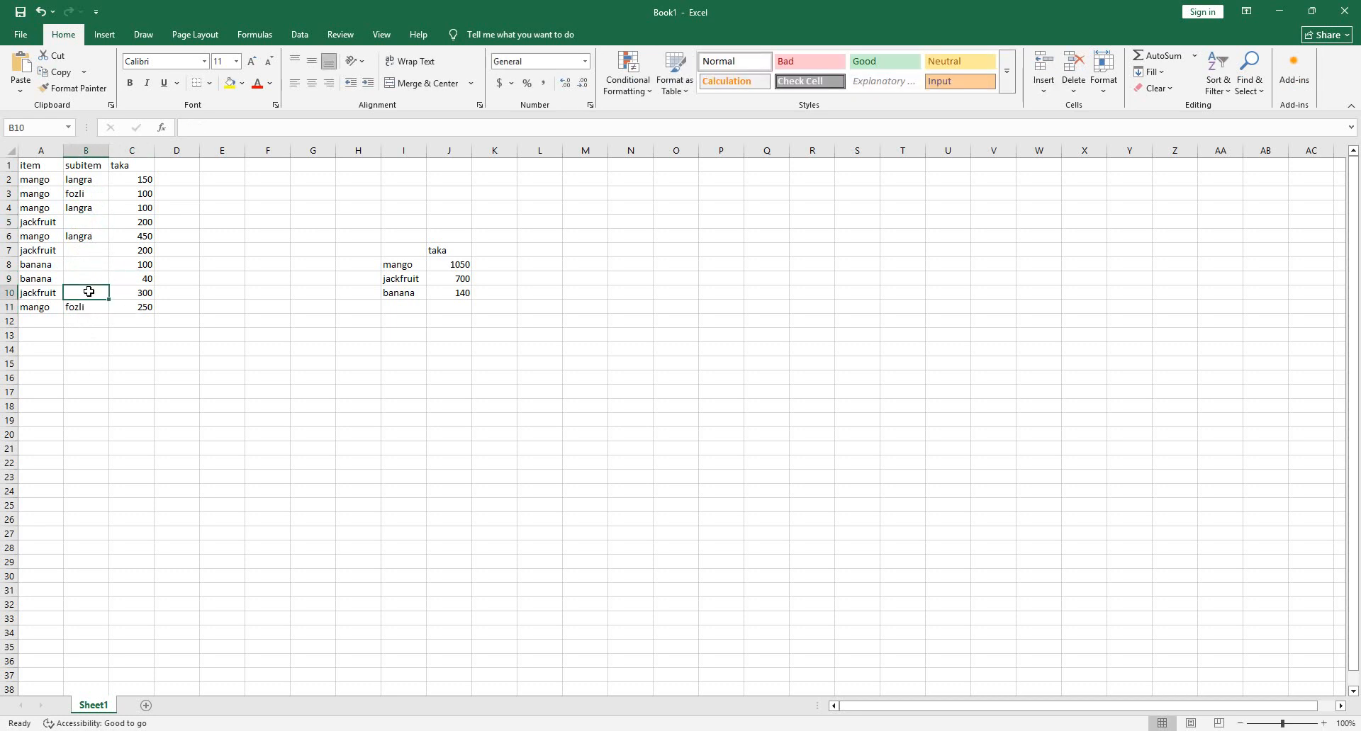
left_click(89, 217, "shift")
key("ctrl+c")
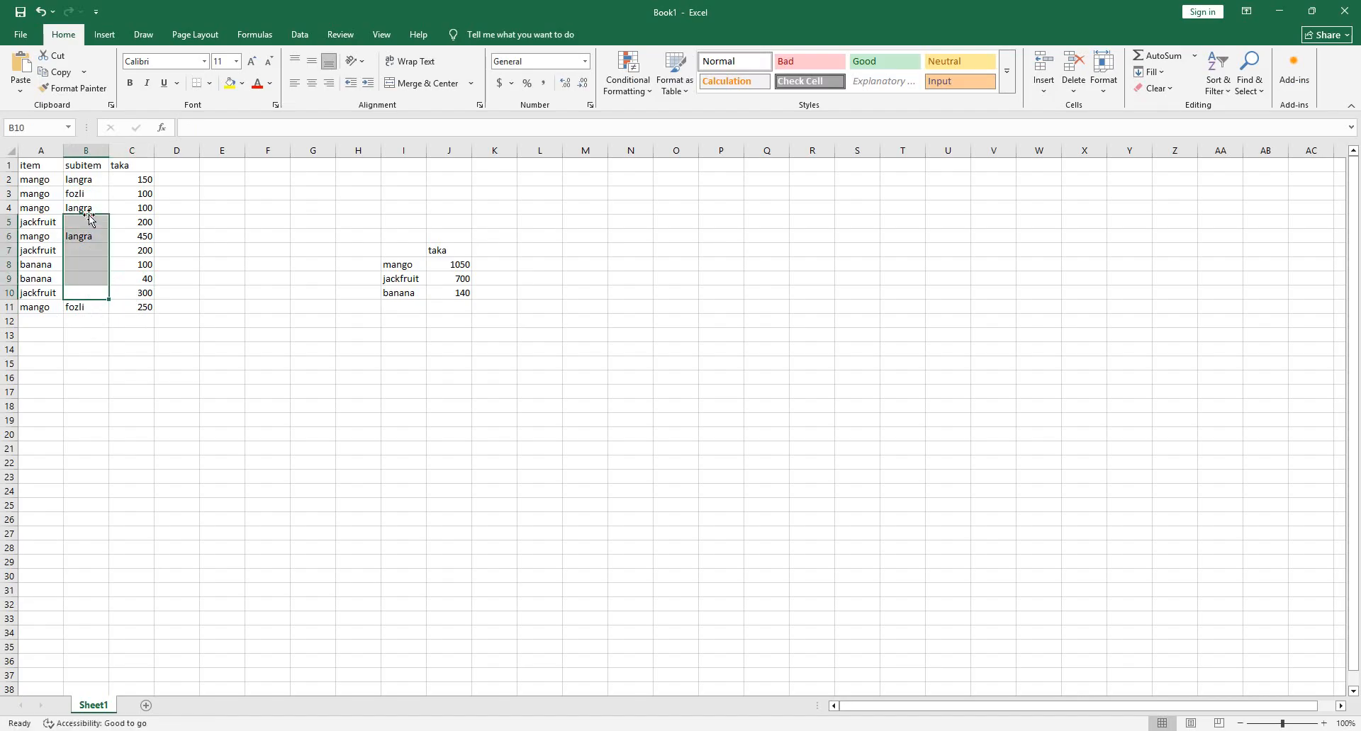
left_click(100, 233)
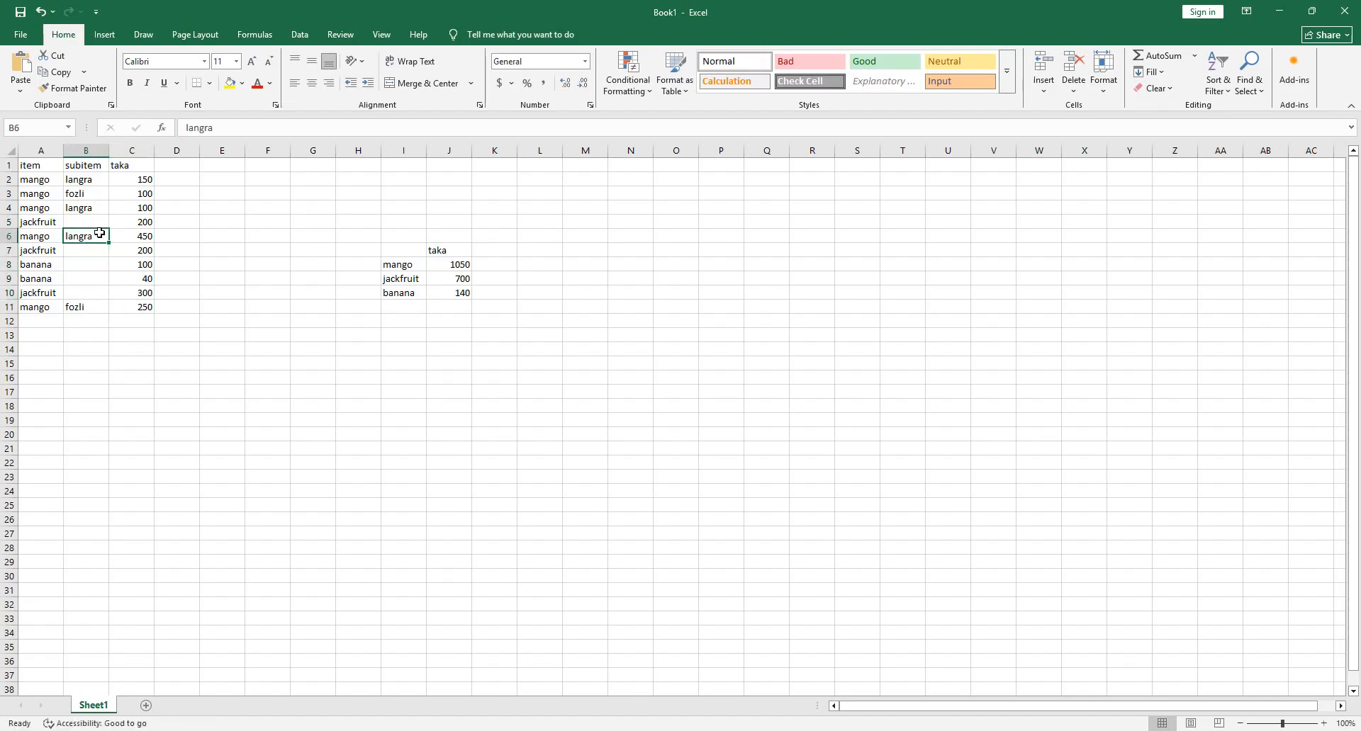
left_click(97, 206)
Enter local as the subitem of the three jackfruit rows in B5, B10 and B7
left_click(95, 222)
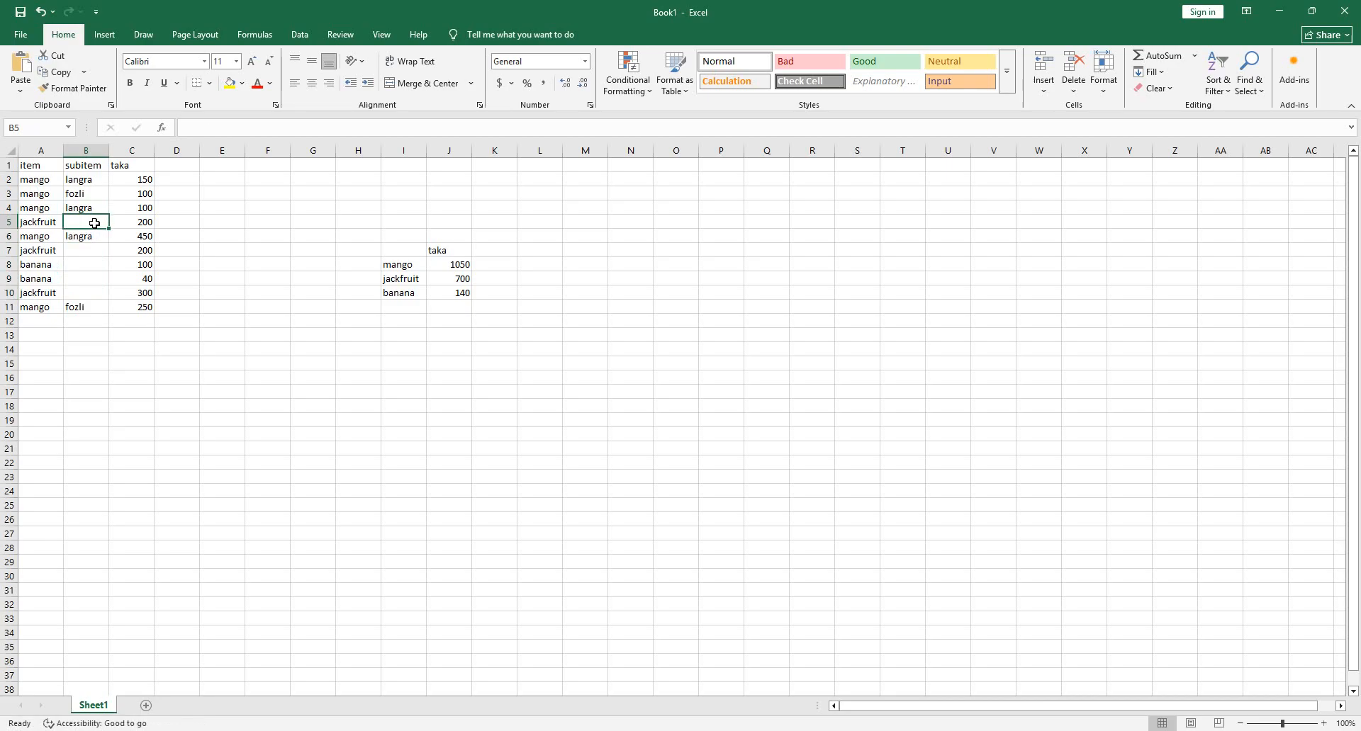
type("local")
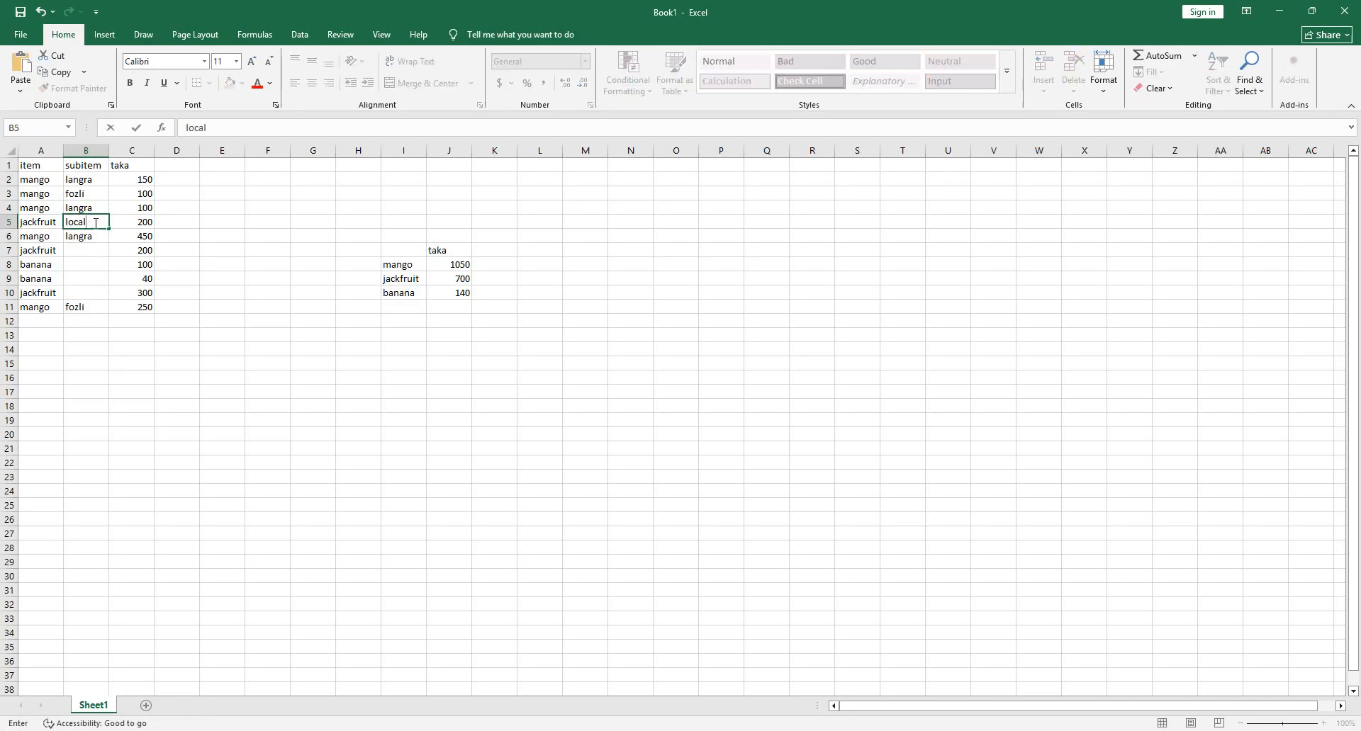
left_click(87, 293)
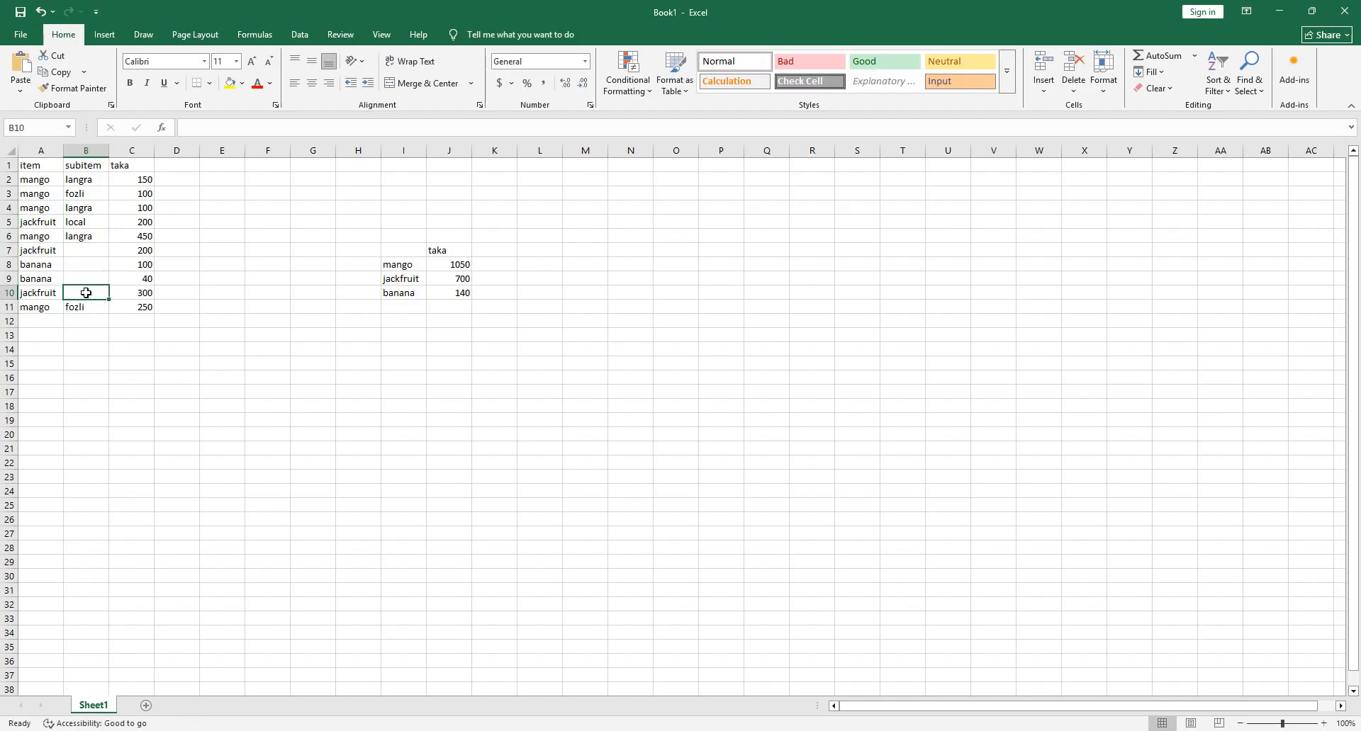
type("local")
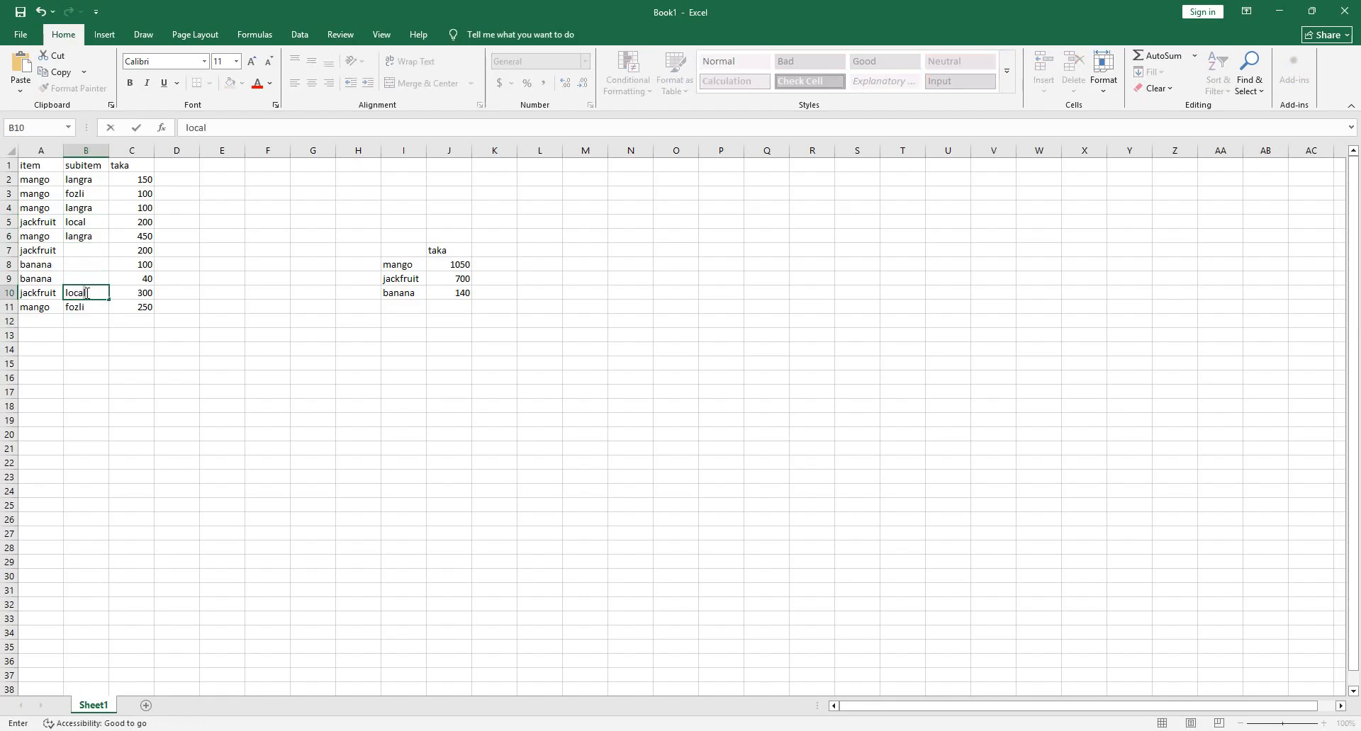
key("Up")
key("Up")
key("Up")
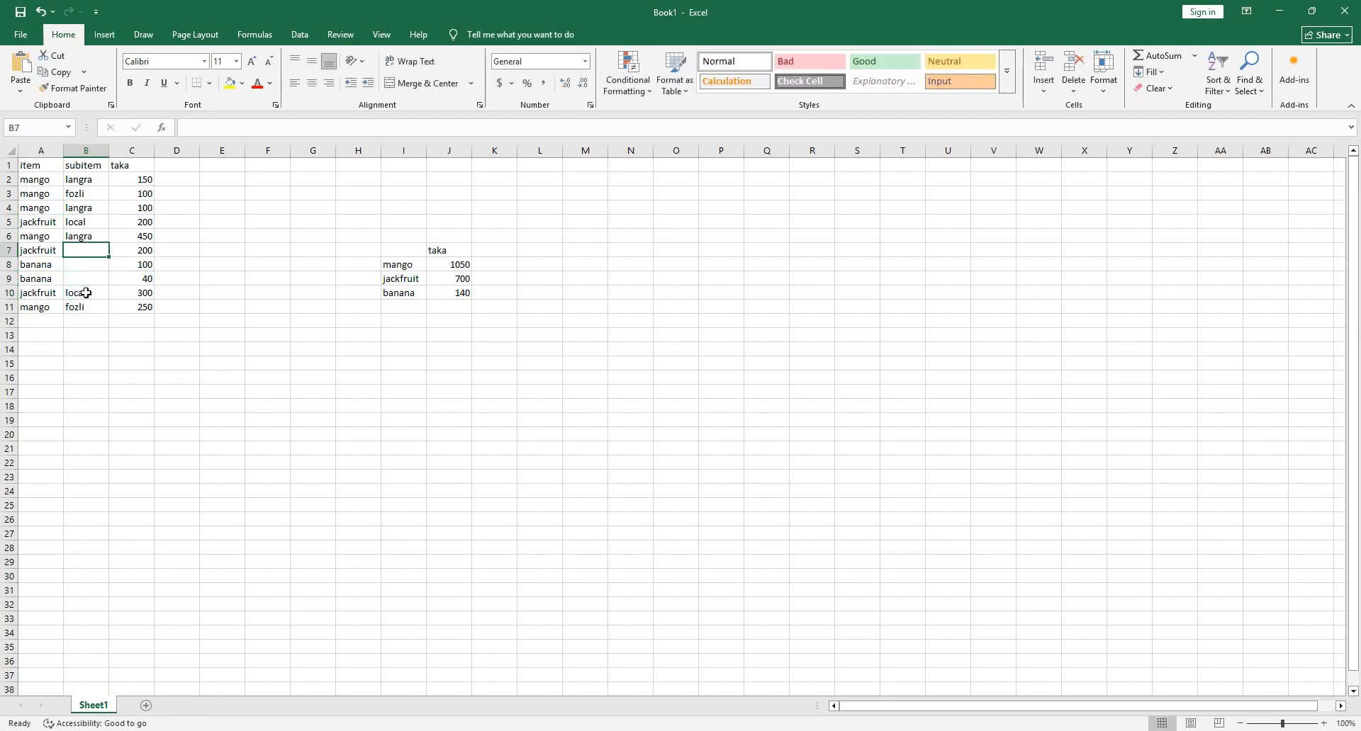
type("local")
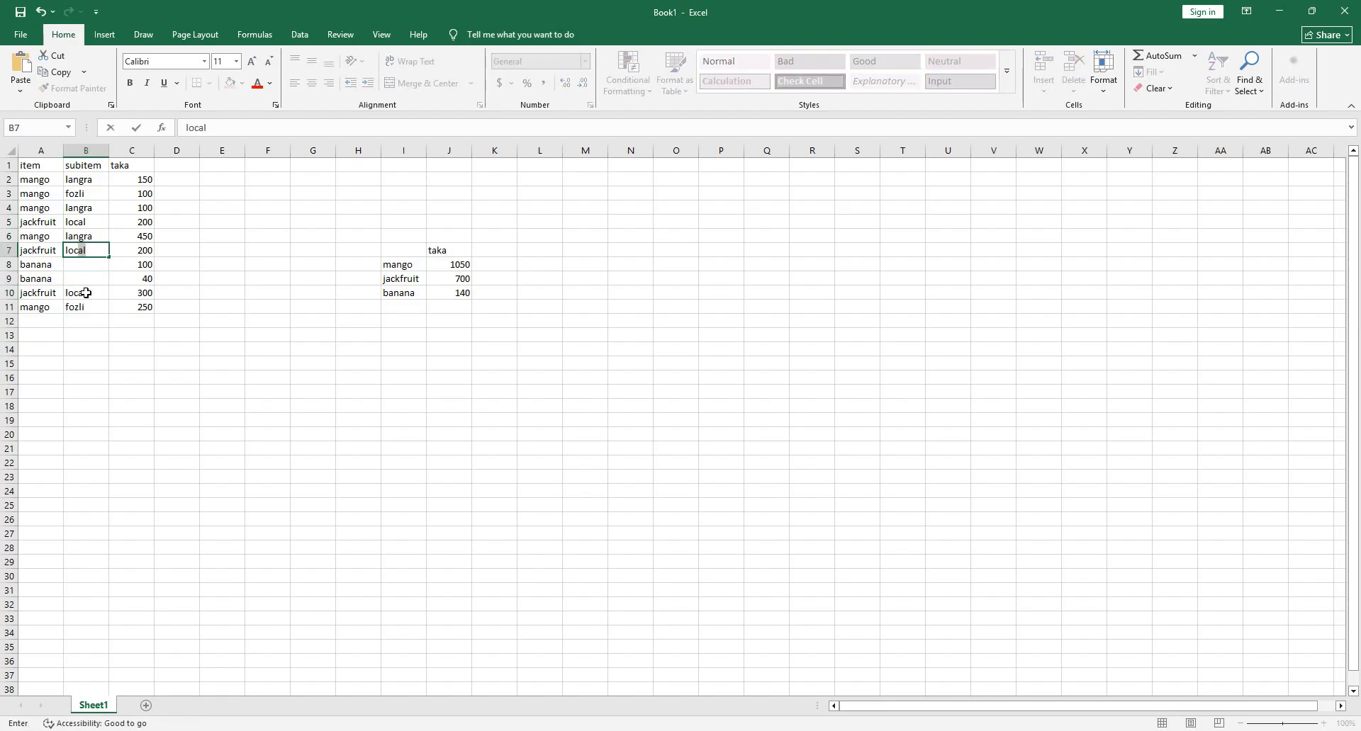
key("Return")
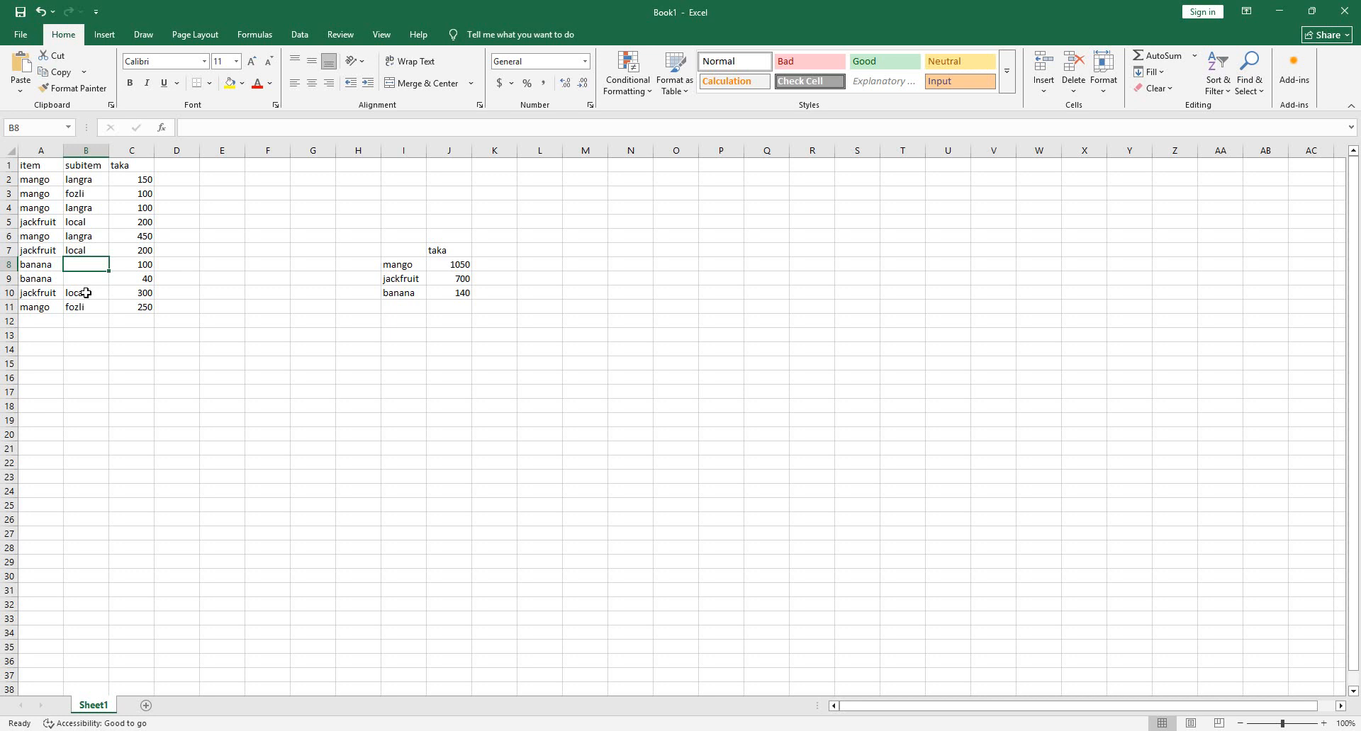
Enter chompa in B8 and sagor in B9 as the subitems of the banana rows
type("c")
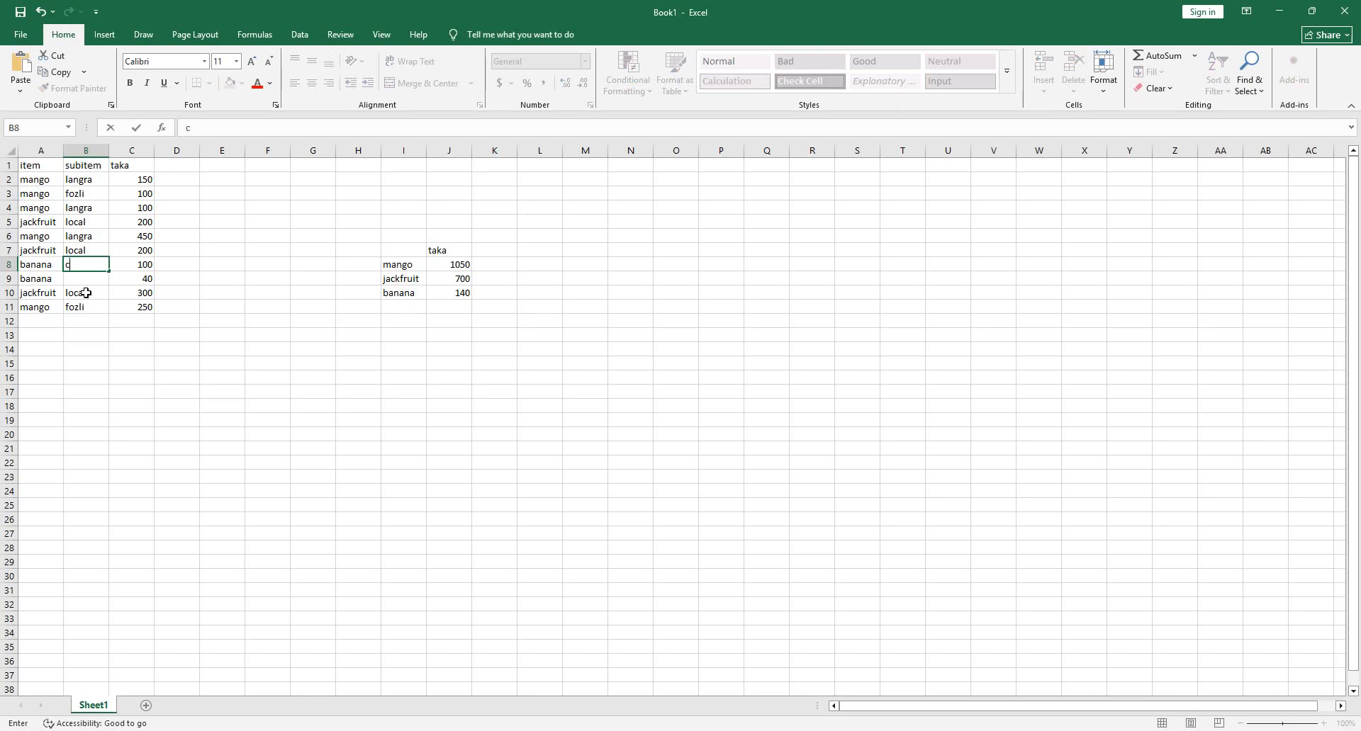
type("hompa")
key("Return")
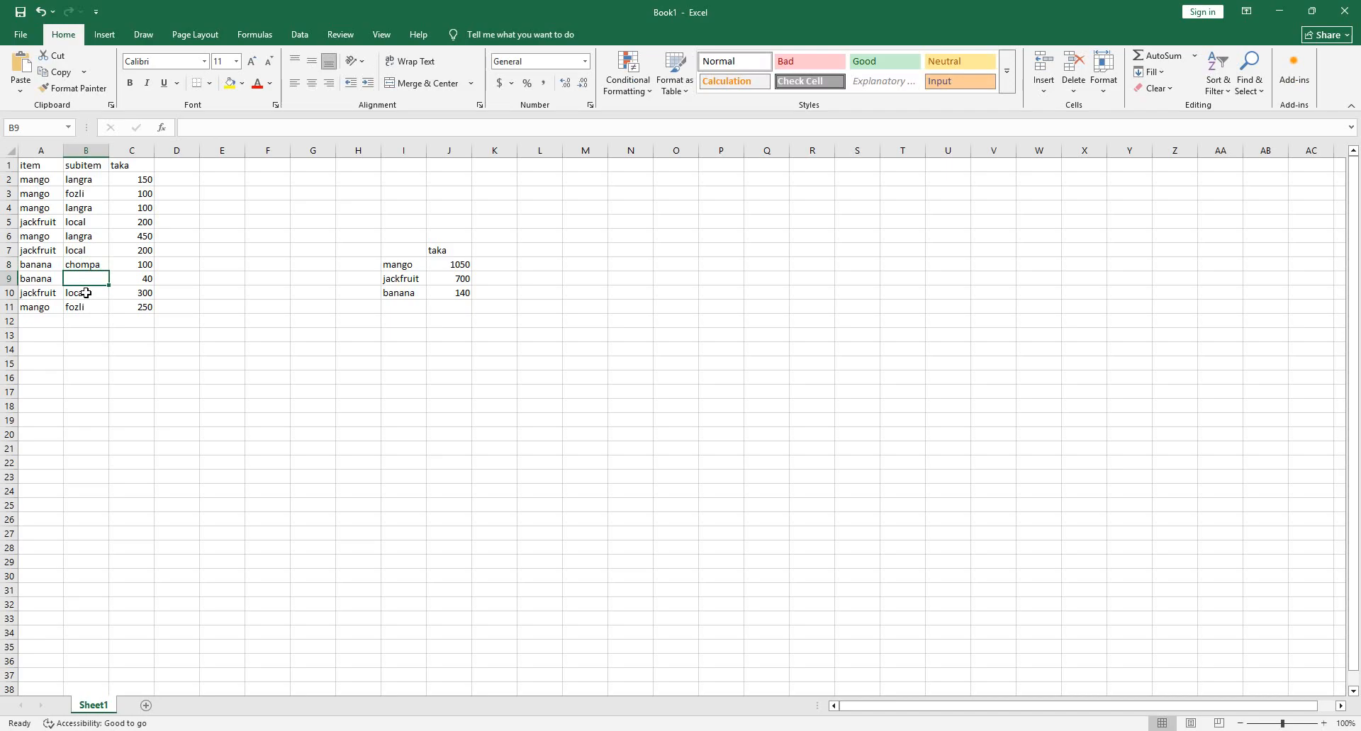
type("sagor")
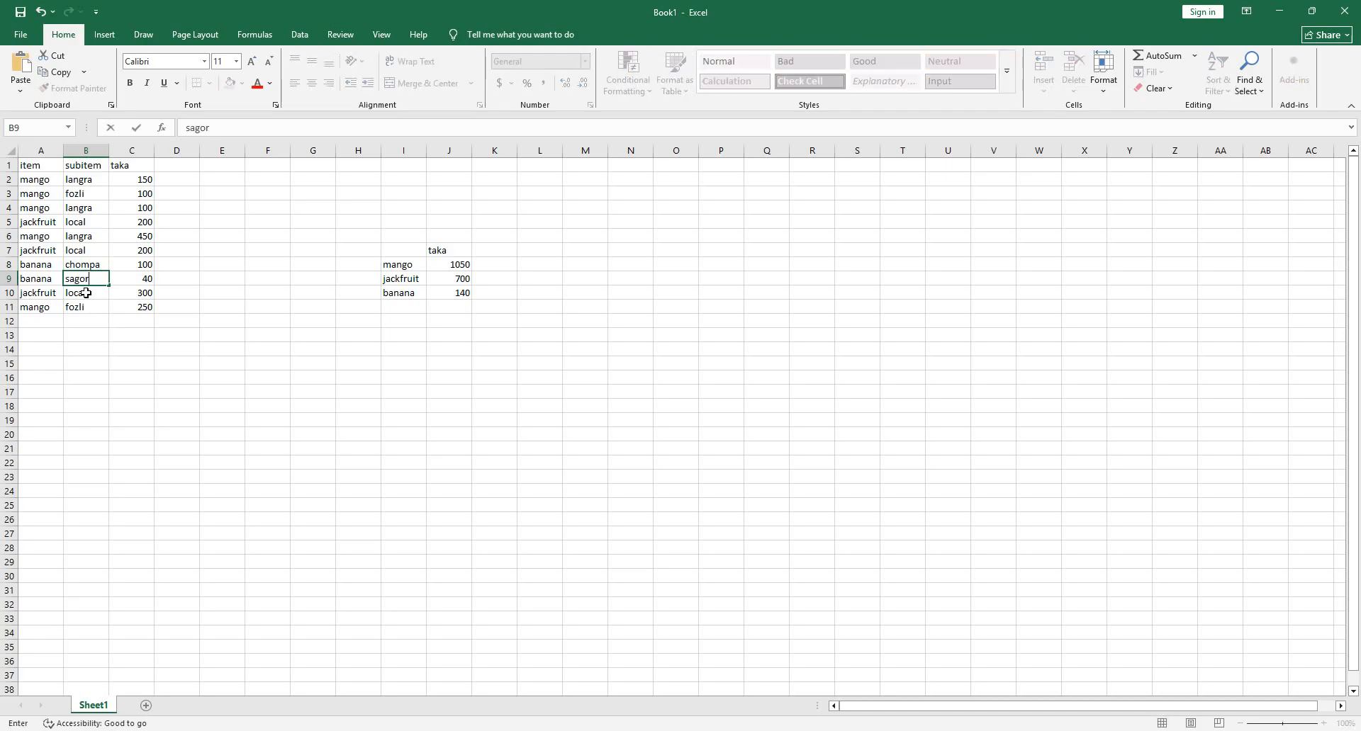
left_click(466, 280)
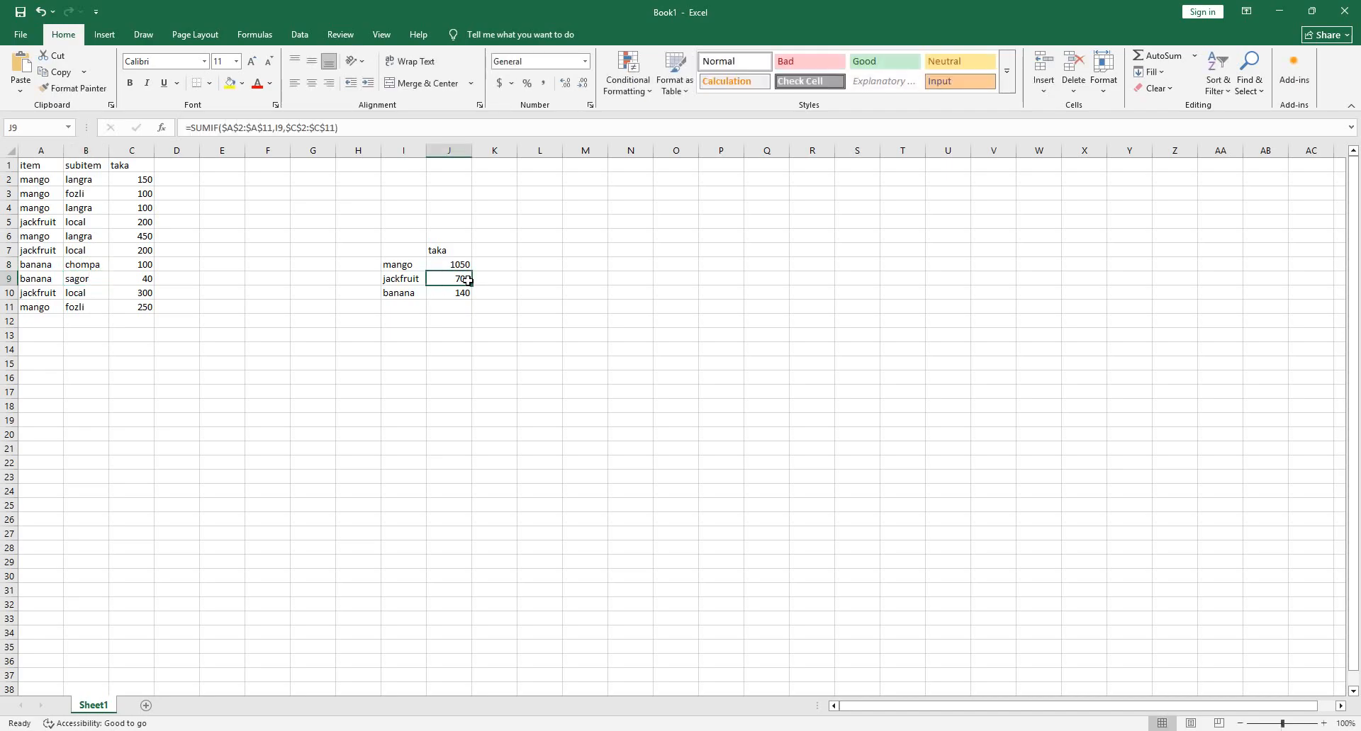
Insert a blank column before the taka column J of the summary table
left_click(449, 253)
left_click(441, 153)
right_click(441, 155)
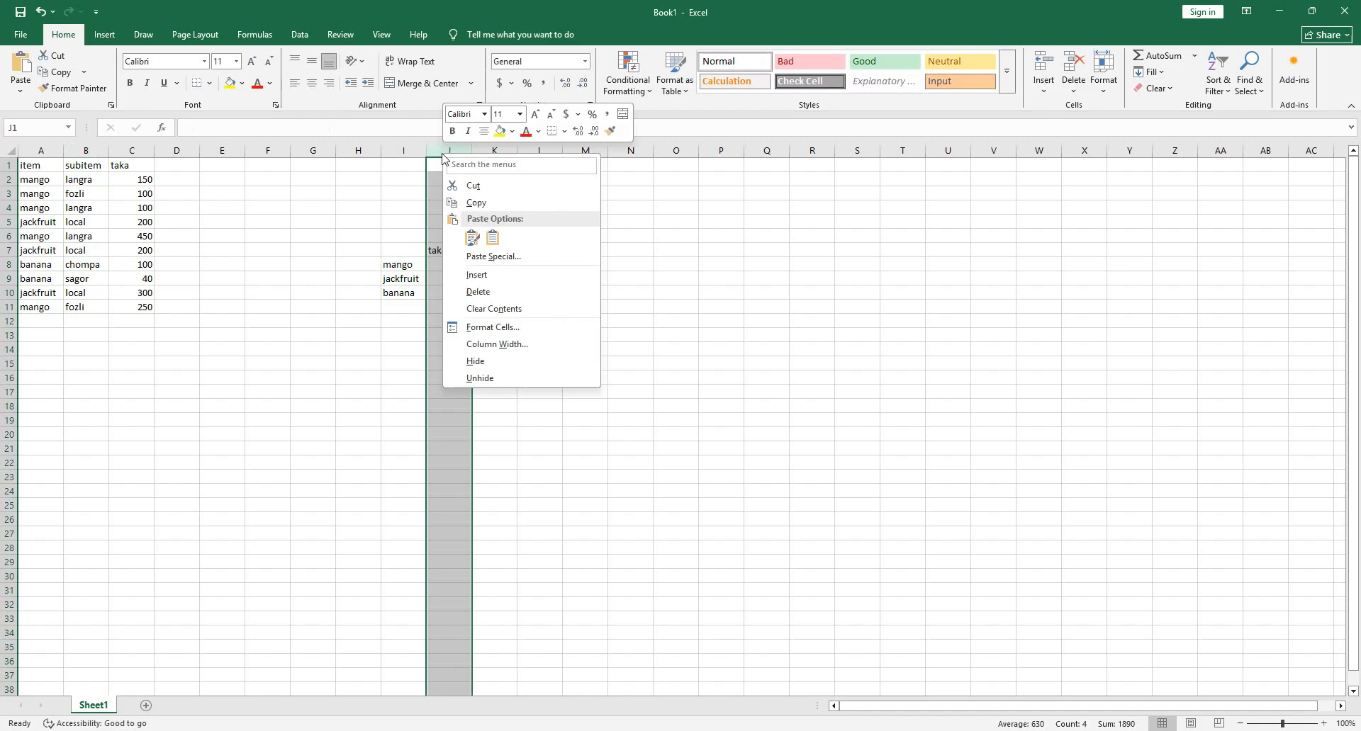
left_click(496, 276)
left_click(449, 266)
Enter the header item in I7 above the fruit names of the summary table
left_click(416, 251)
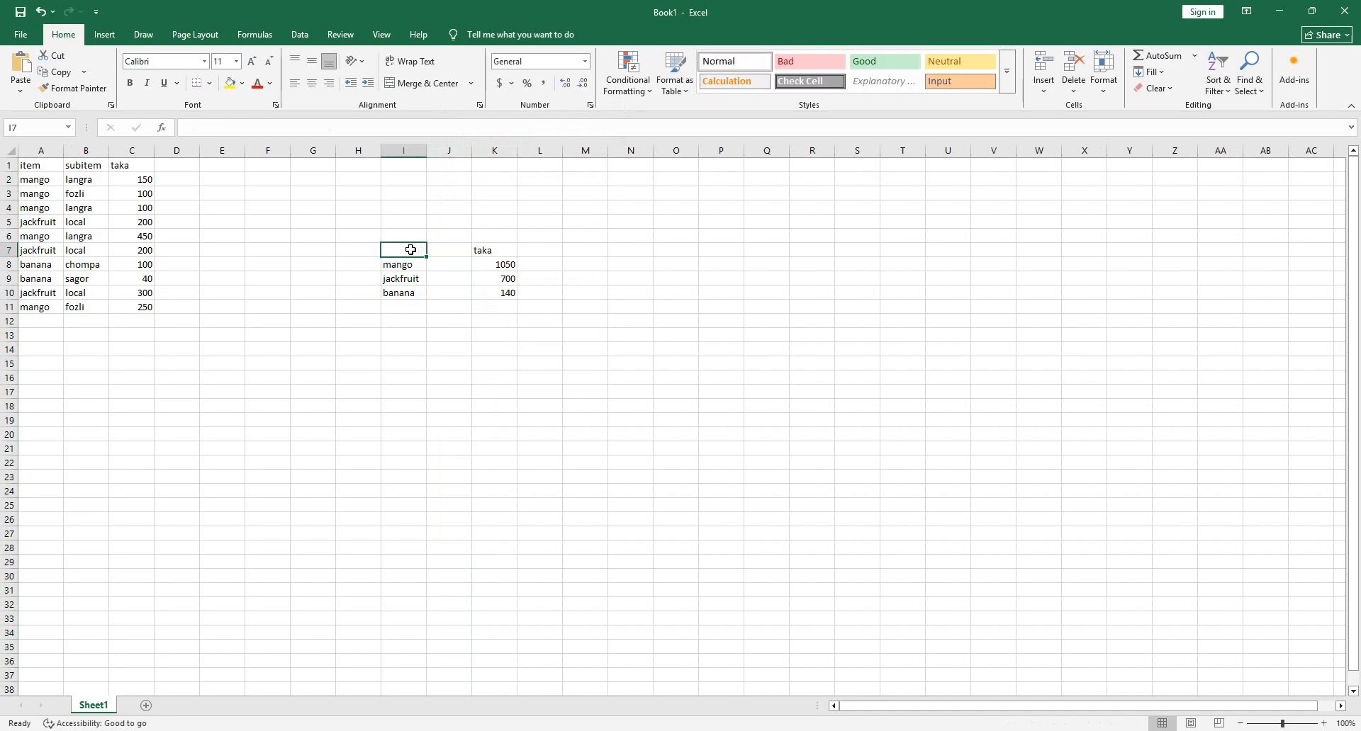
type("t")
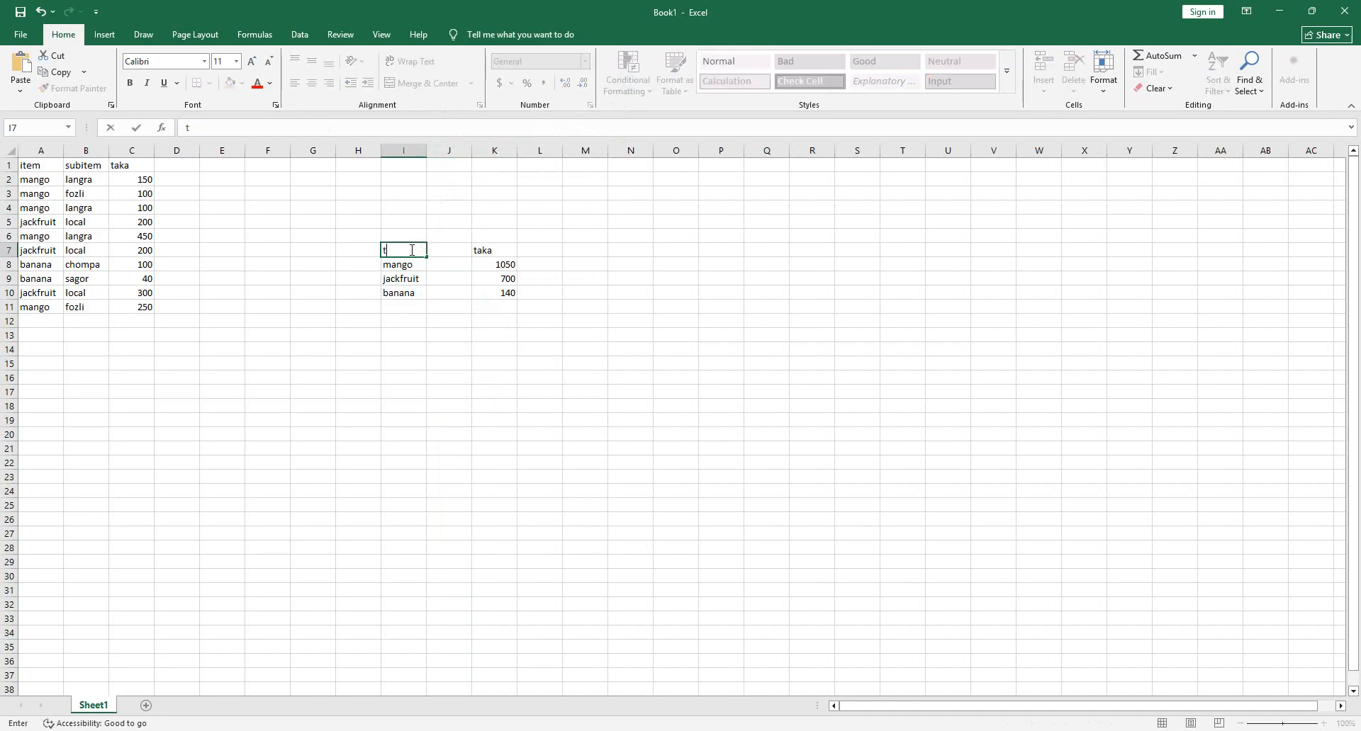
type("e")
key("BackSpace")
key("BackSpace")
type("item")
key("Tab")
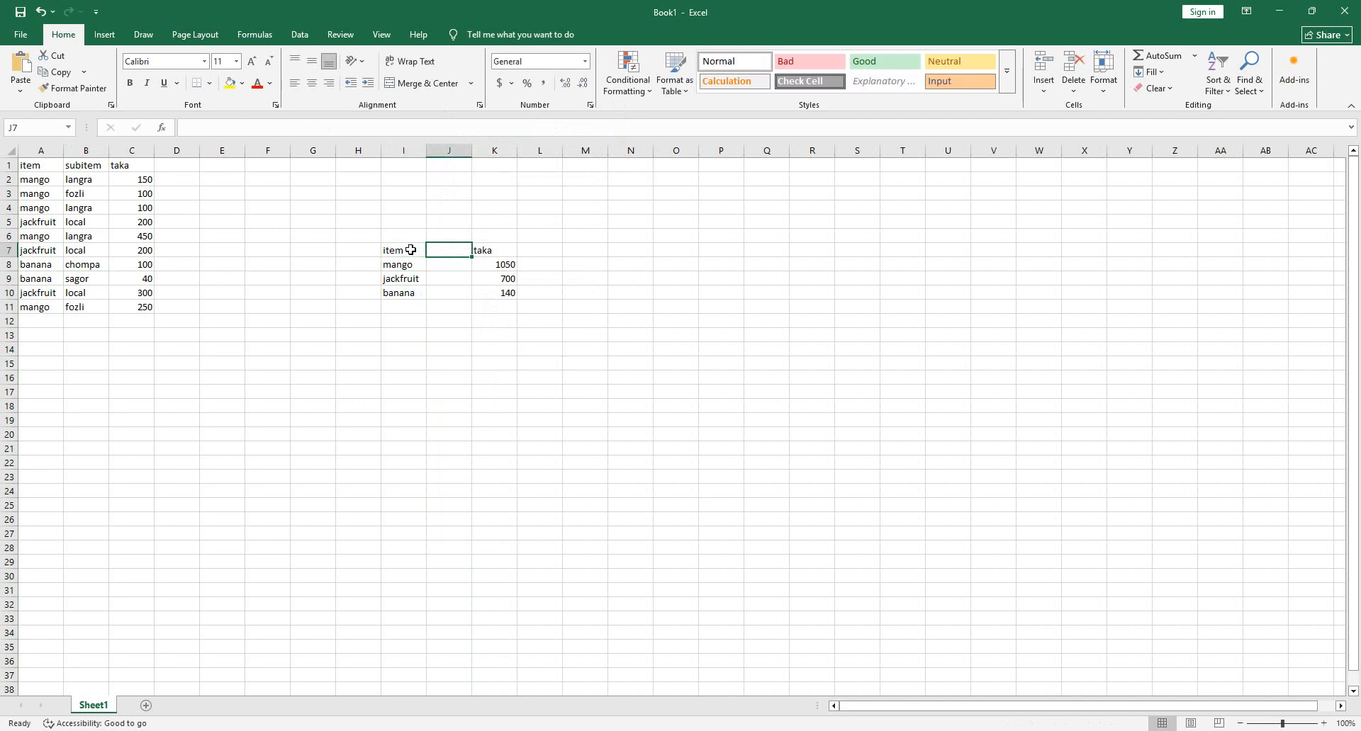
Enter the header subitem in J7 of the summary table and select J8 below it
type("subm")
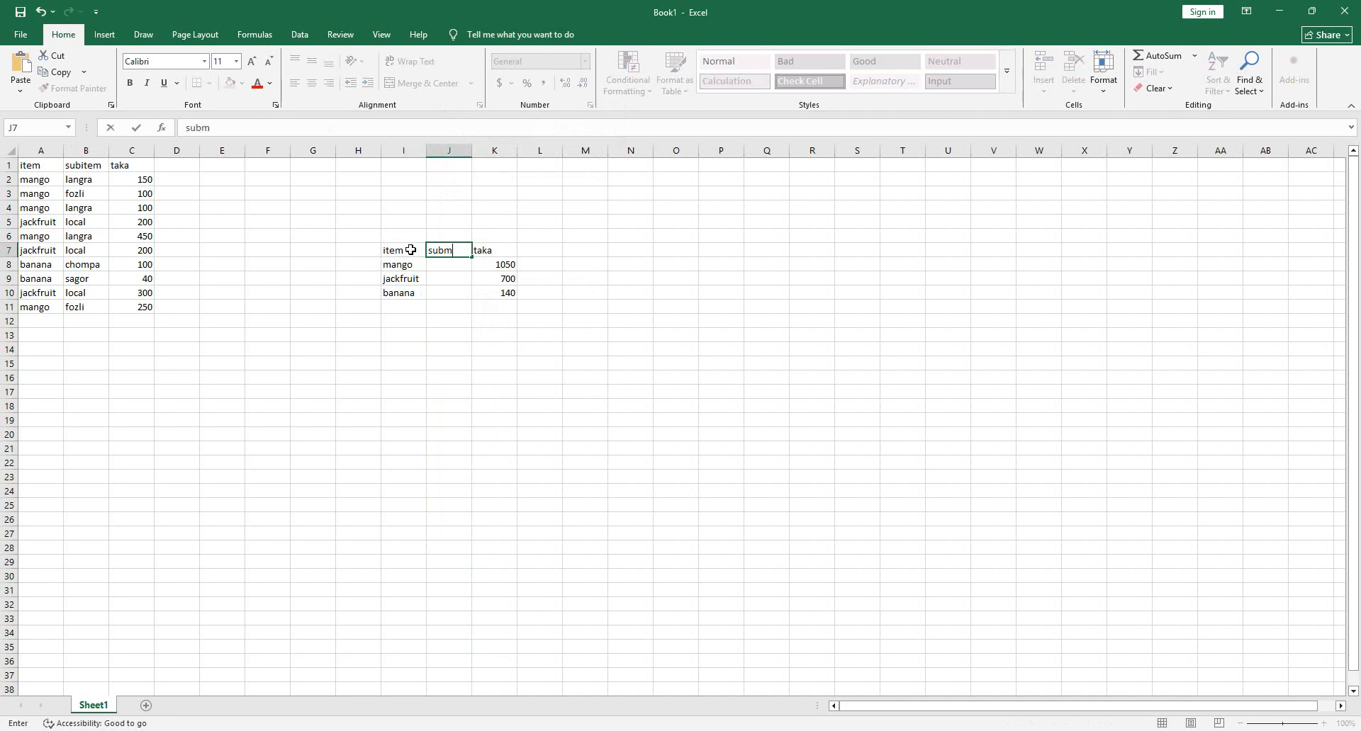
key("BackSpace")
type("im")
key("BackSpace")
type("tem")
left_click(462, 269)
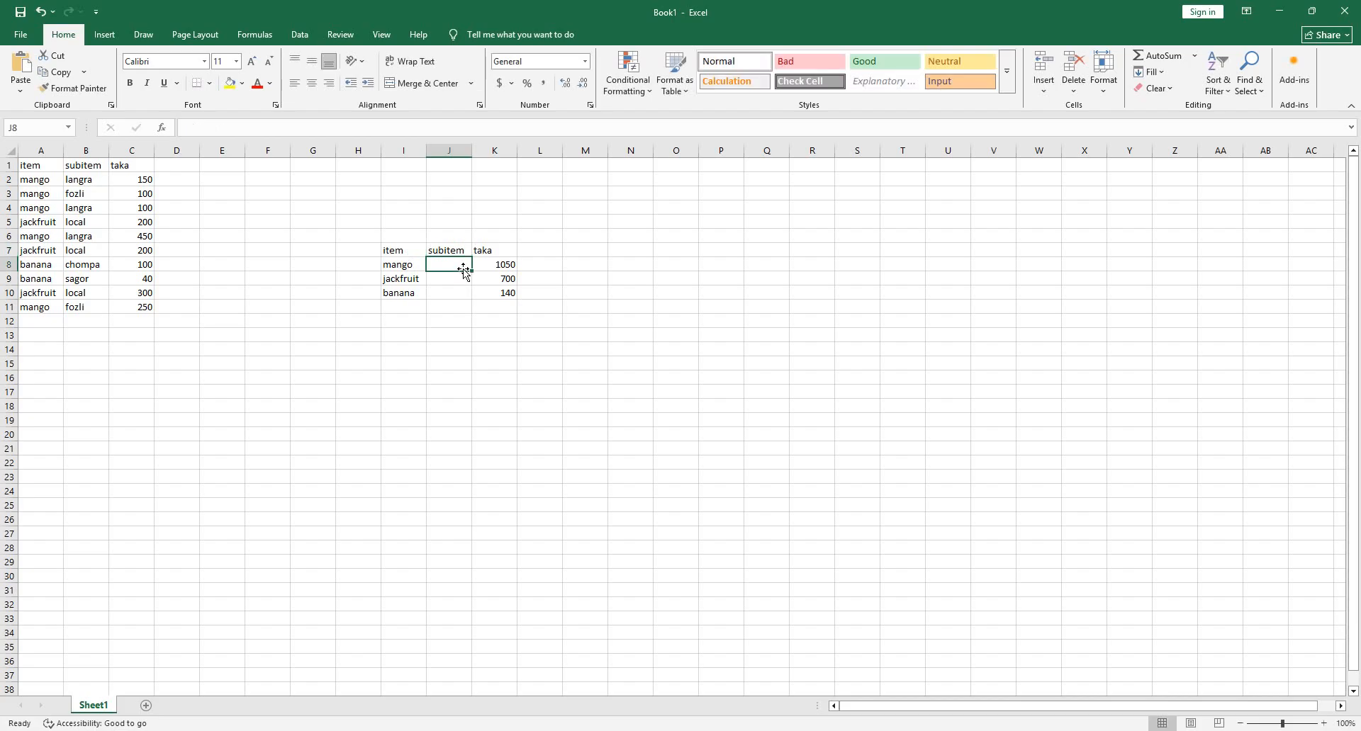
Copy the subitem langra from B2 into J8 beside mango in the summary table
type("la")
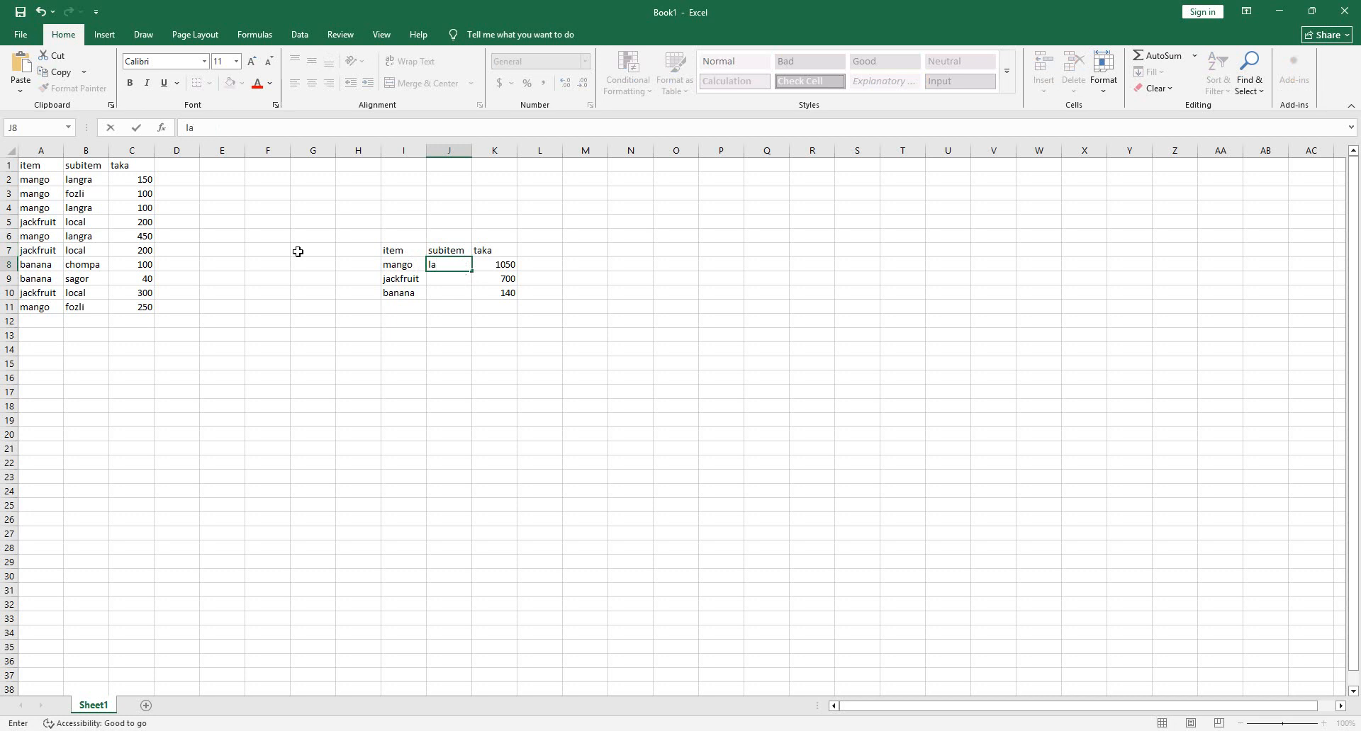
left_click(76, 181)
right_click(78, 182)
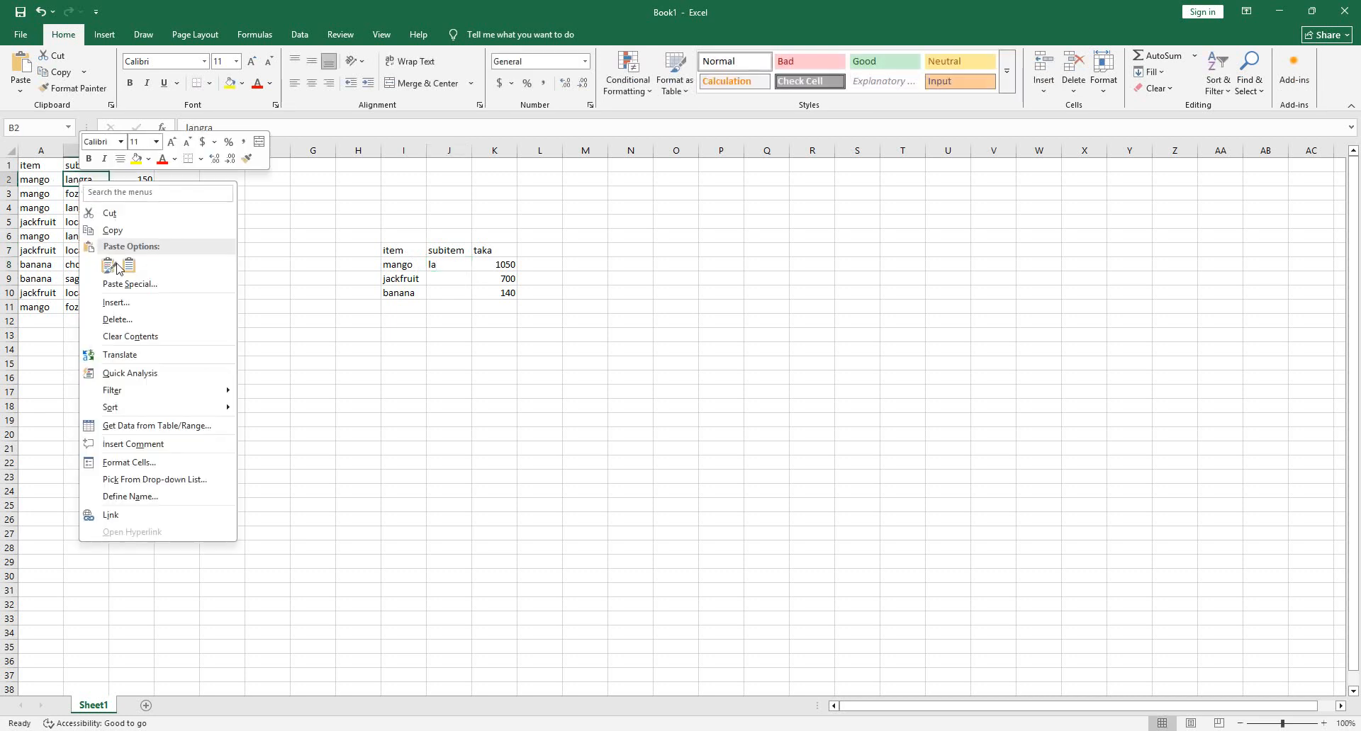
left_click(123, 234)
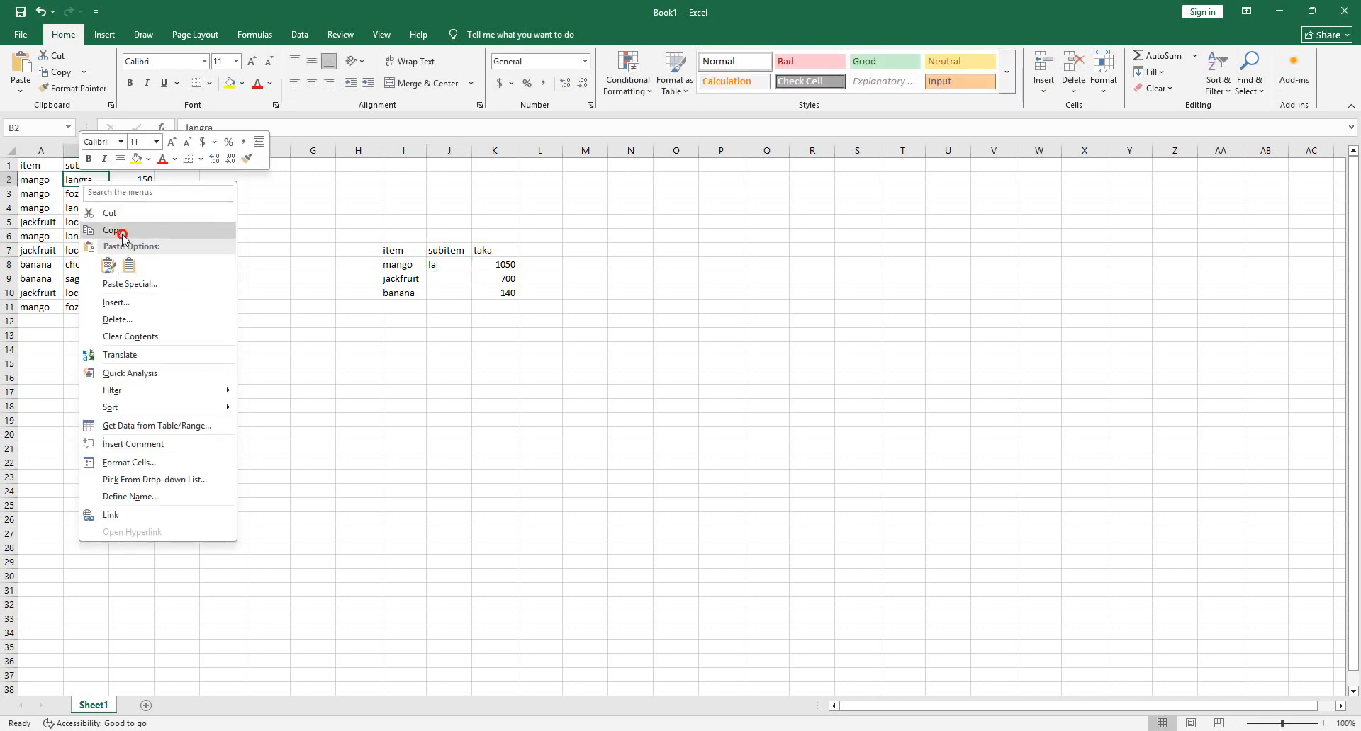
left_click(459, 266)
key("ctrl+v")
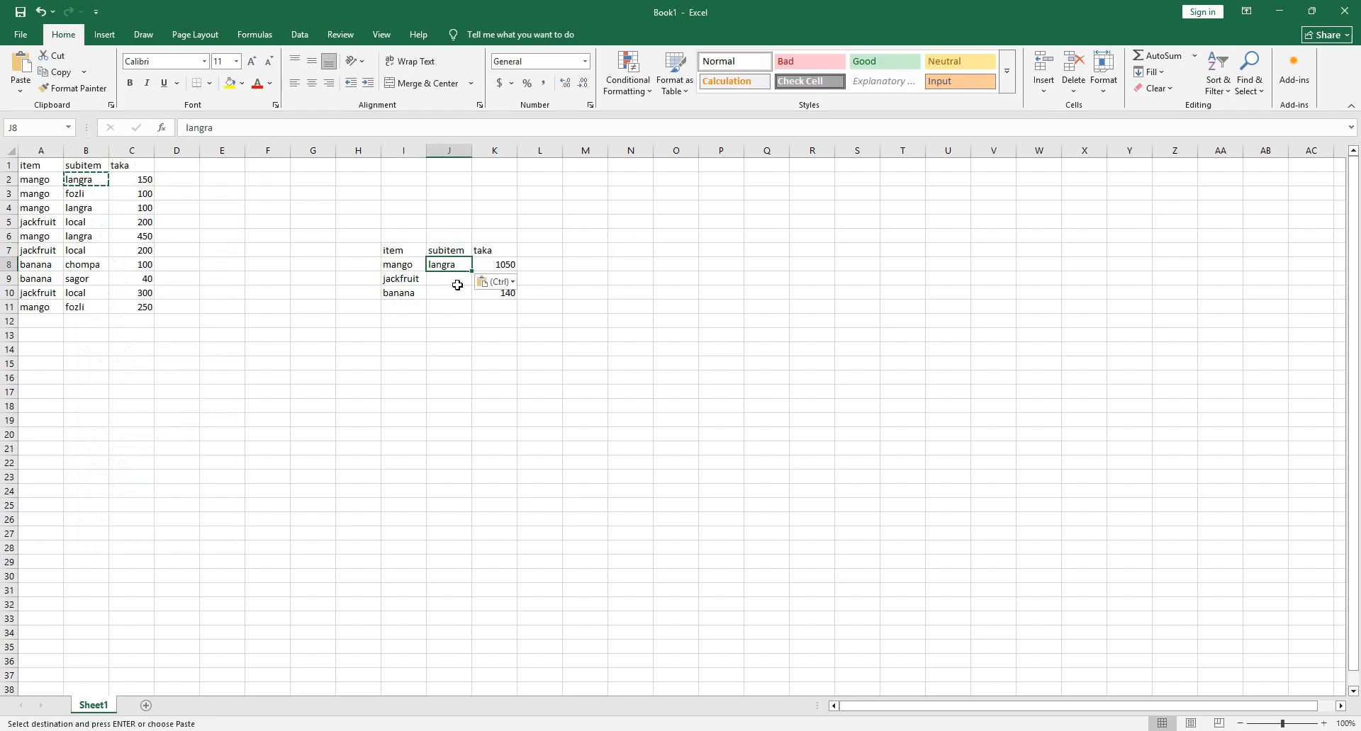
left_click(455, 280)
left_click(459, 266)
Change the function in K8 from SUMIF to SUMIFS and remove all of its existing arguments
left_click(513, 264)
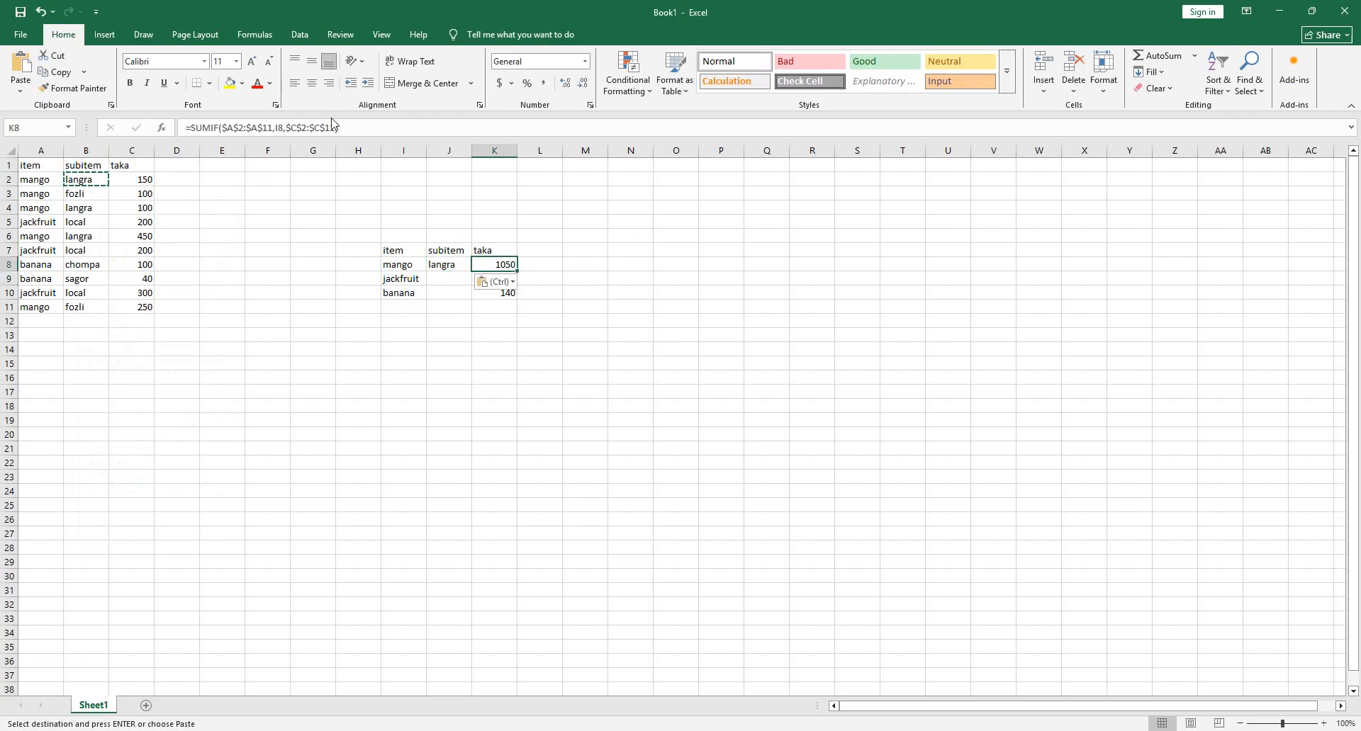
left_click(219, 128)
type("s")
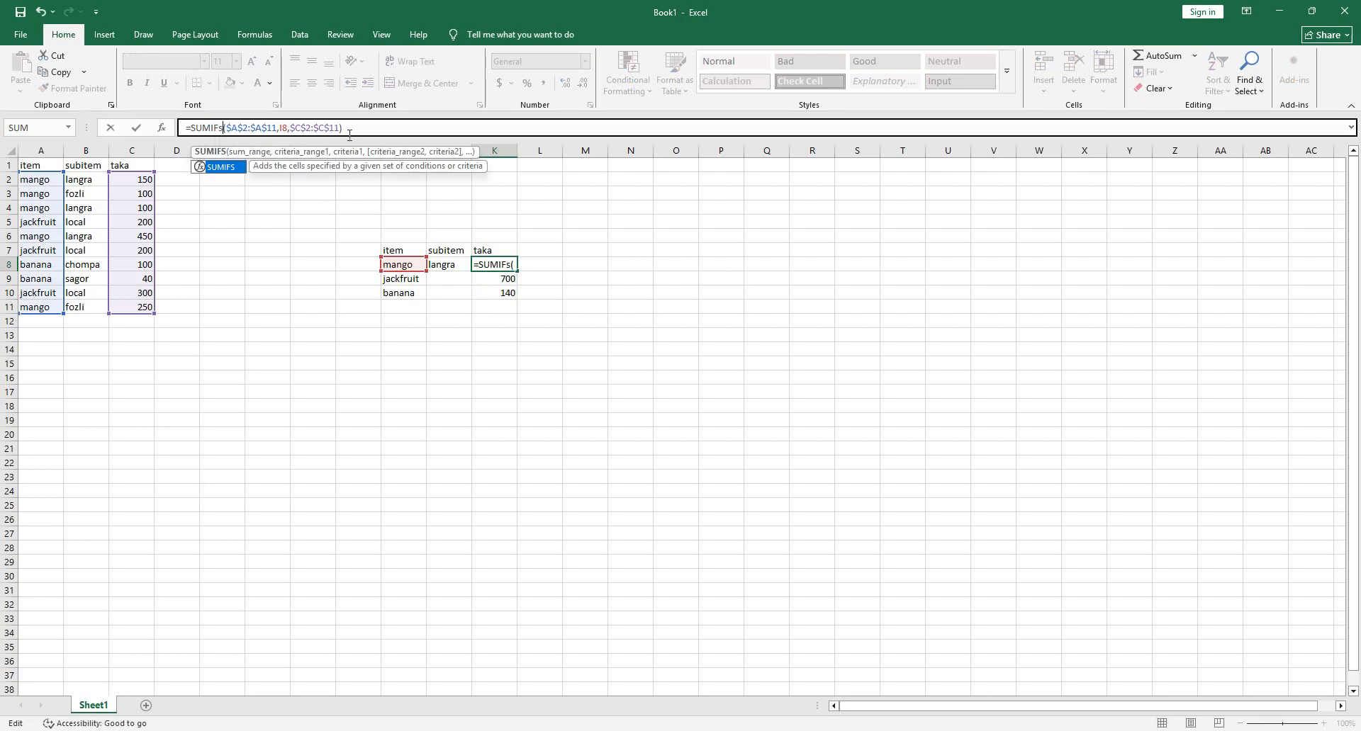
left_click_drag(343, 127, 225, 128)
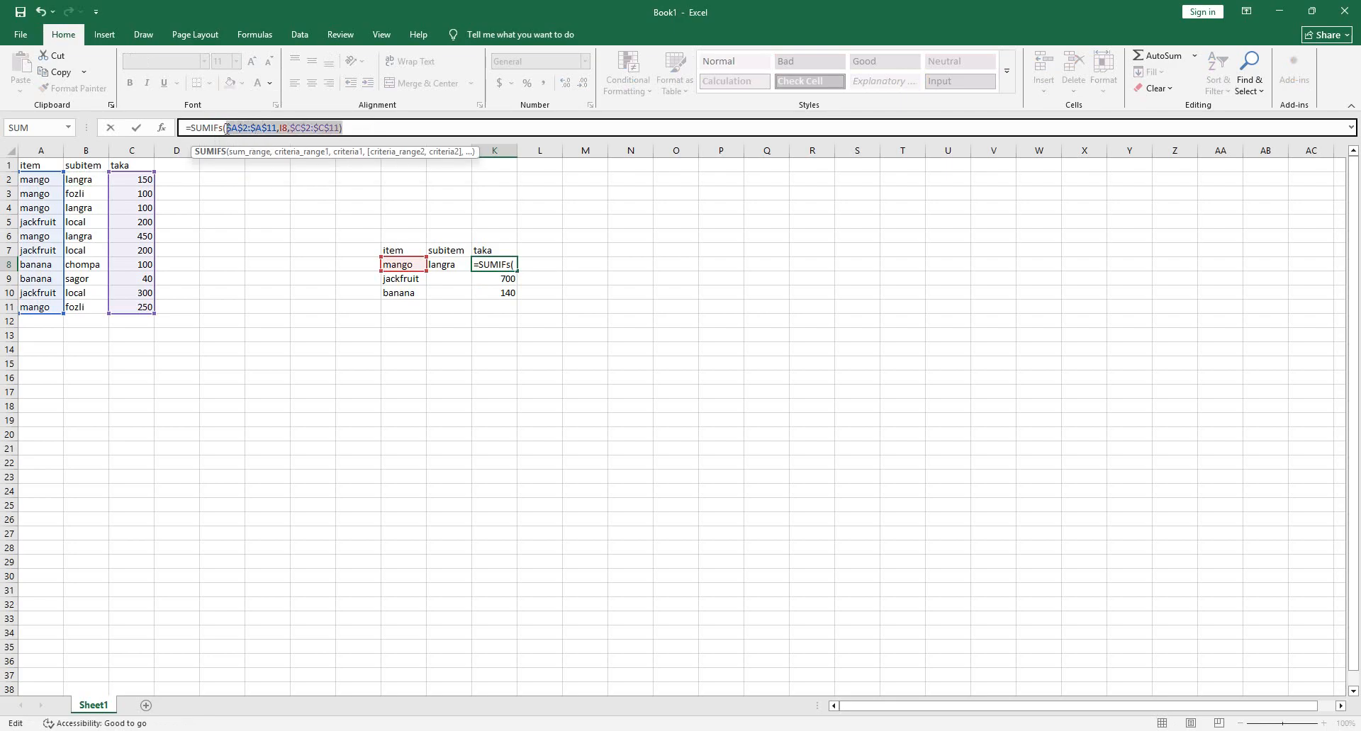
key("BackSpace")
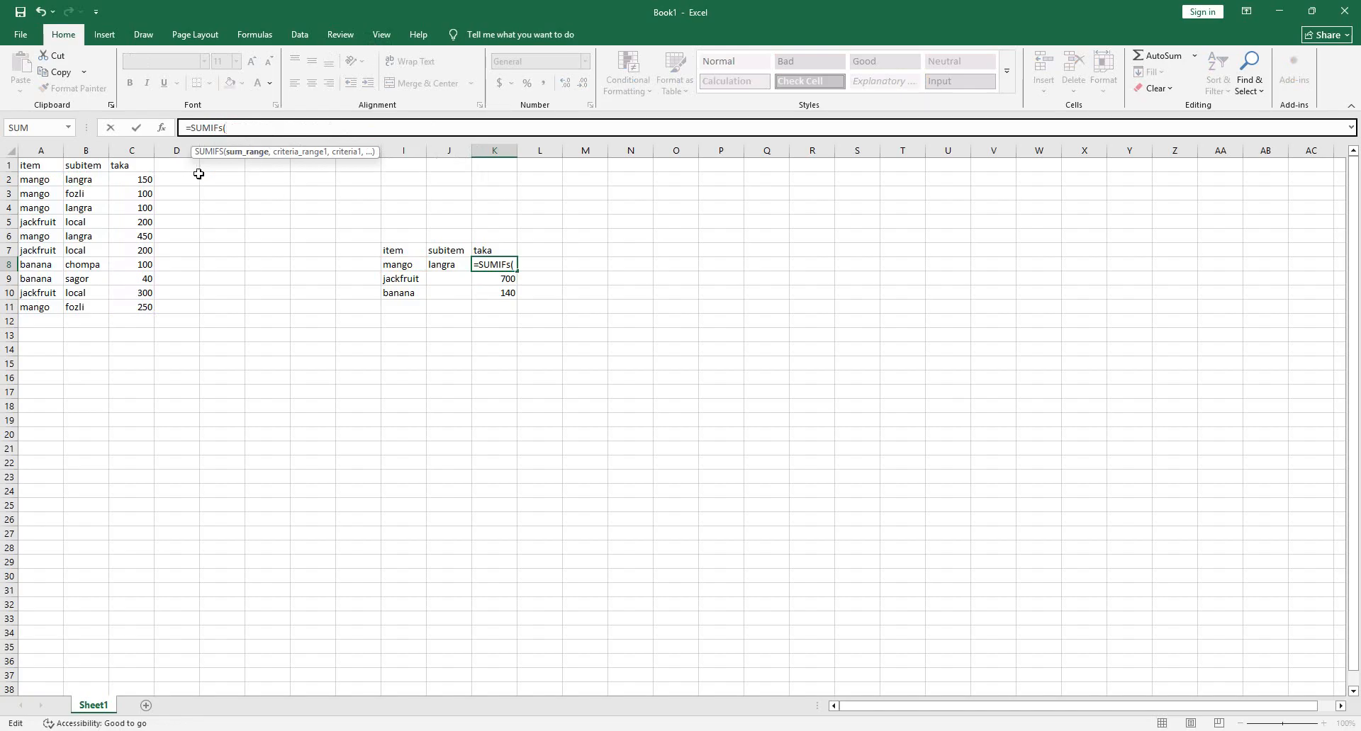
Give K8's SUMIFS formula the sum range C2:C11 and the item column A2:A11 as its first criteria range
left_click(131, 182)
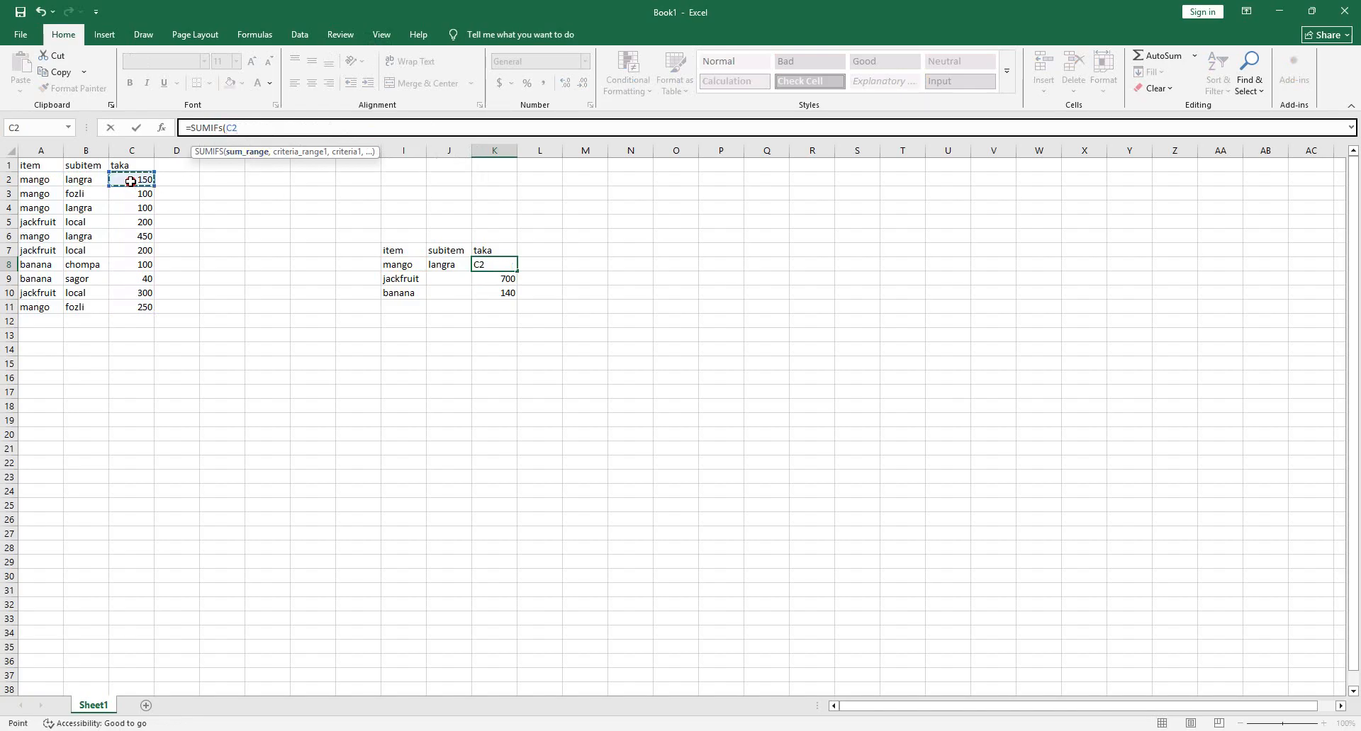
left_click_drag(130, 181, 116, 309)
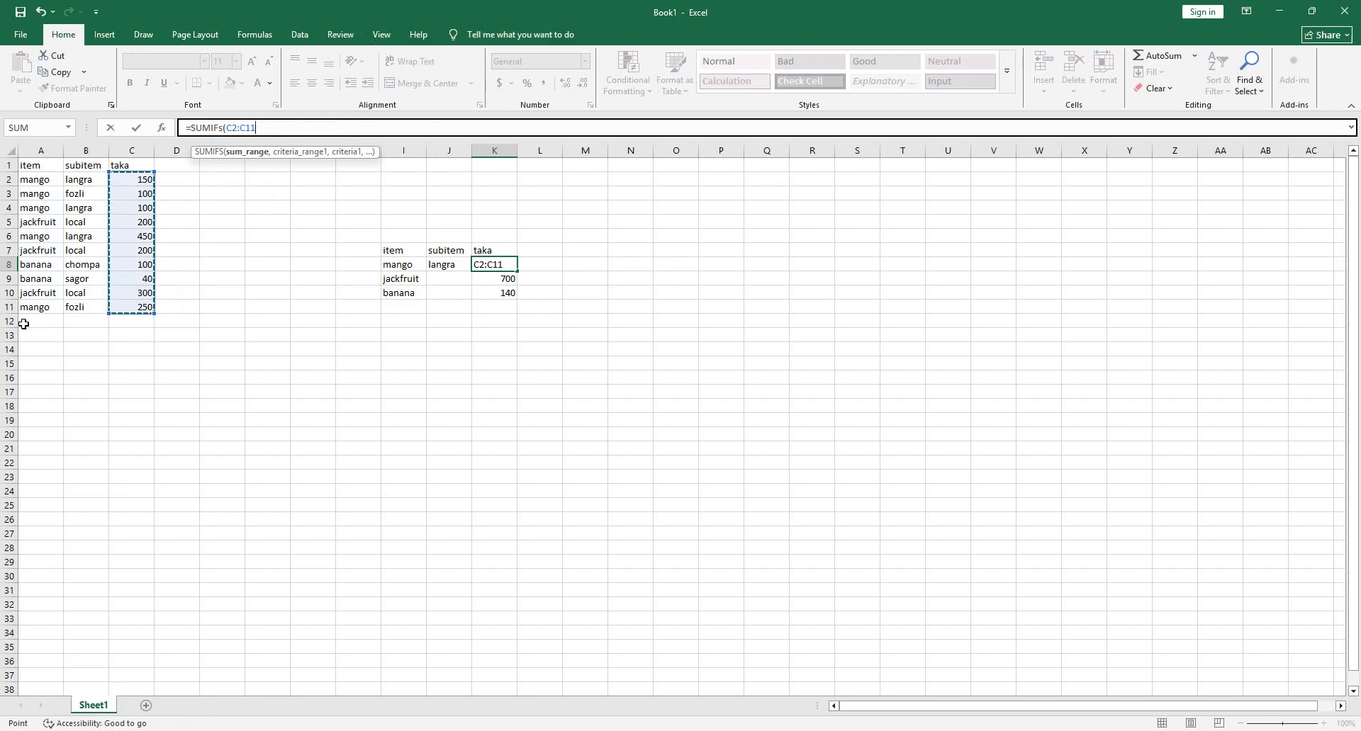
type(",")
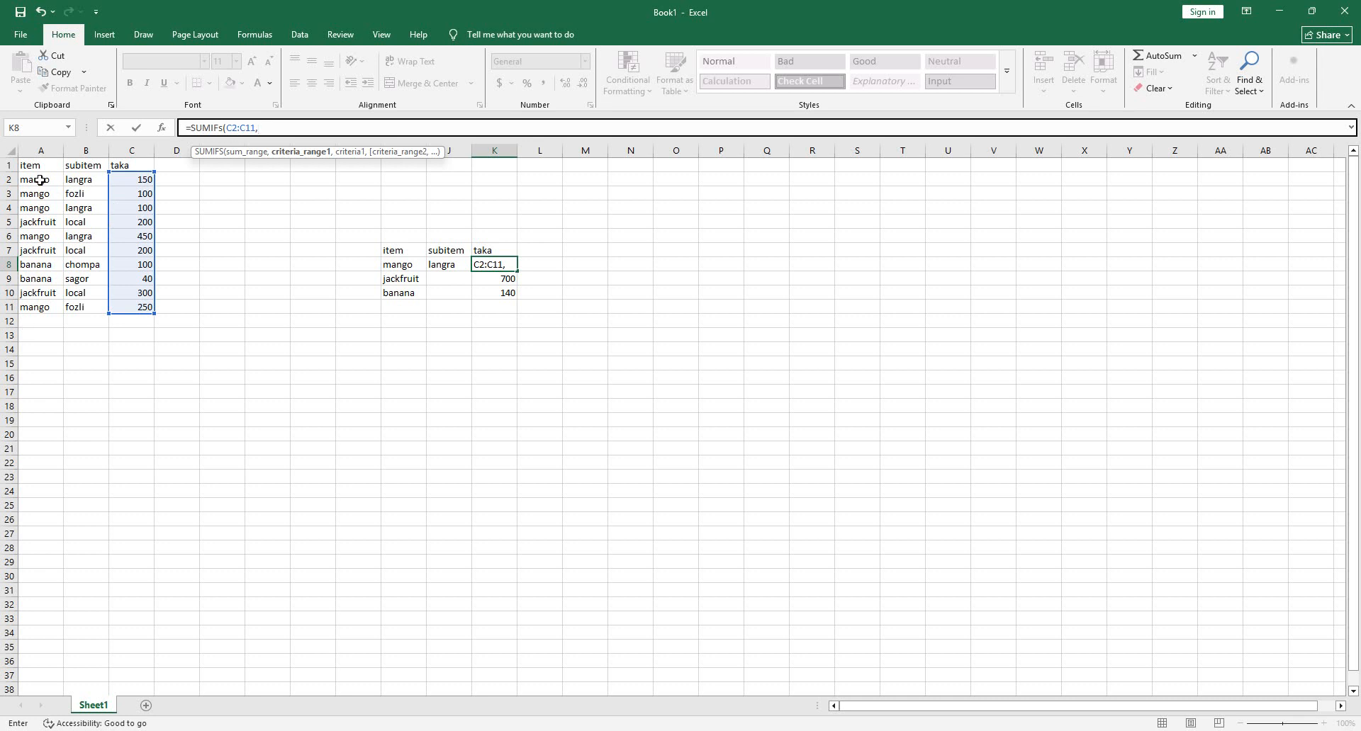
left_click_drag(39, 180, 37, 308)
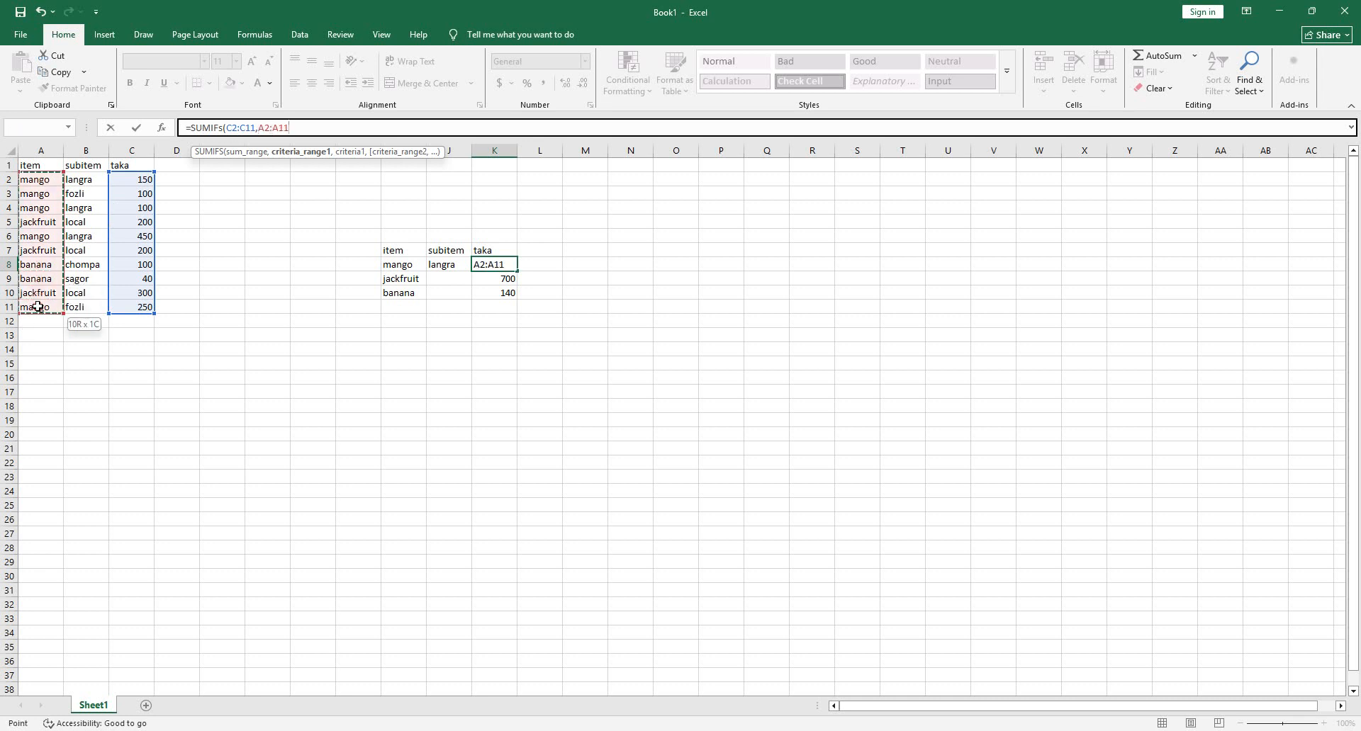
type(",")
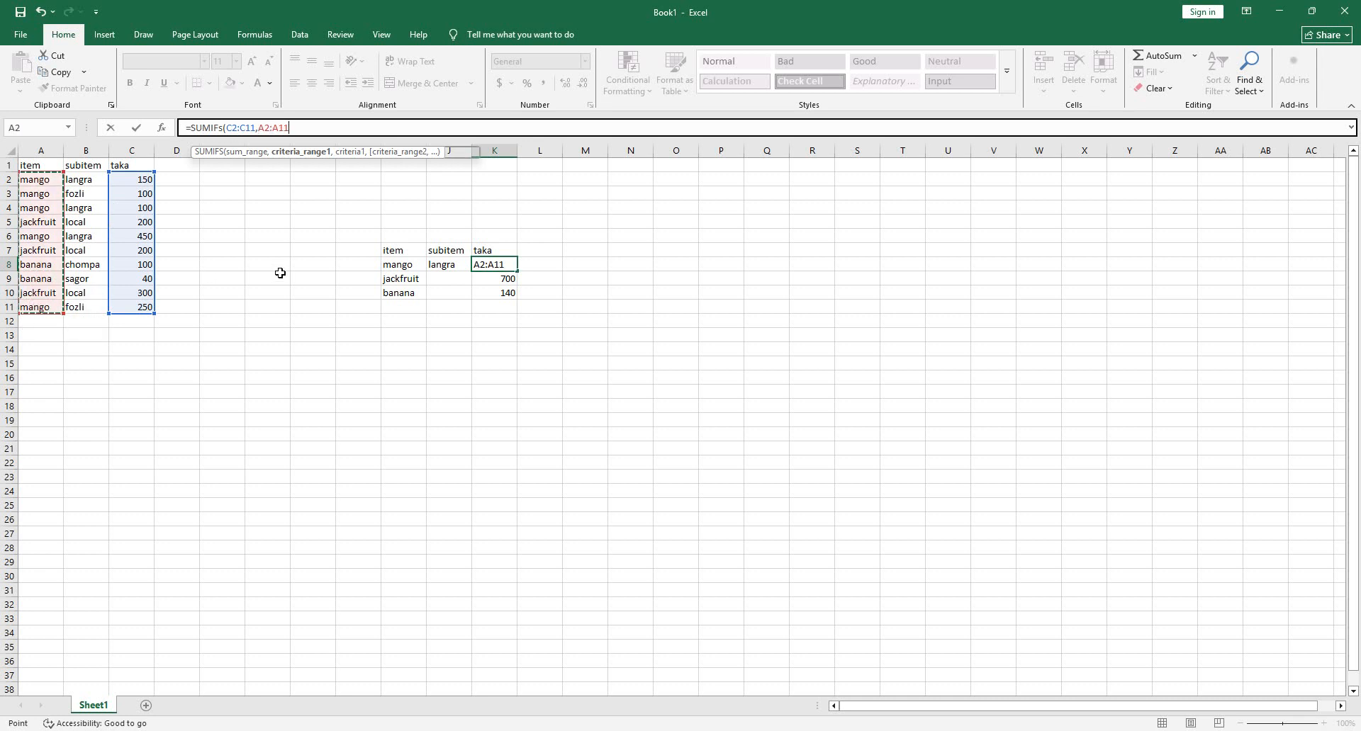
left_click(444, 264)
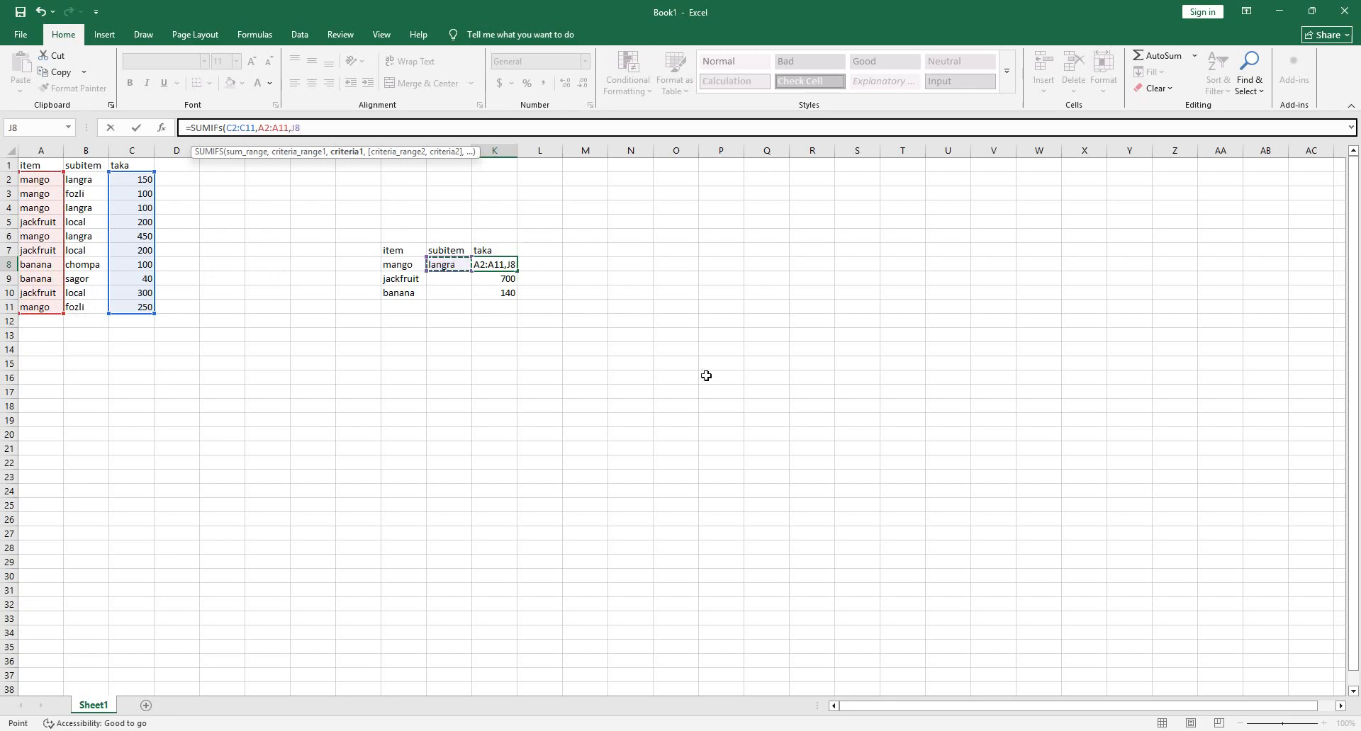
type(",")
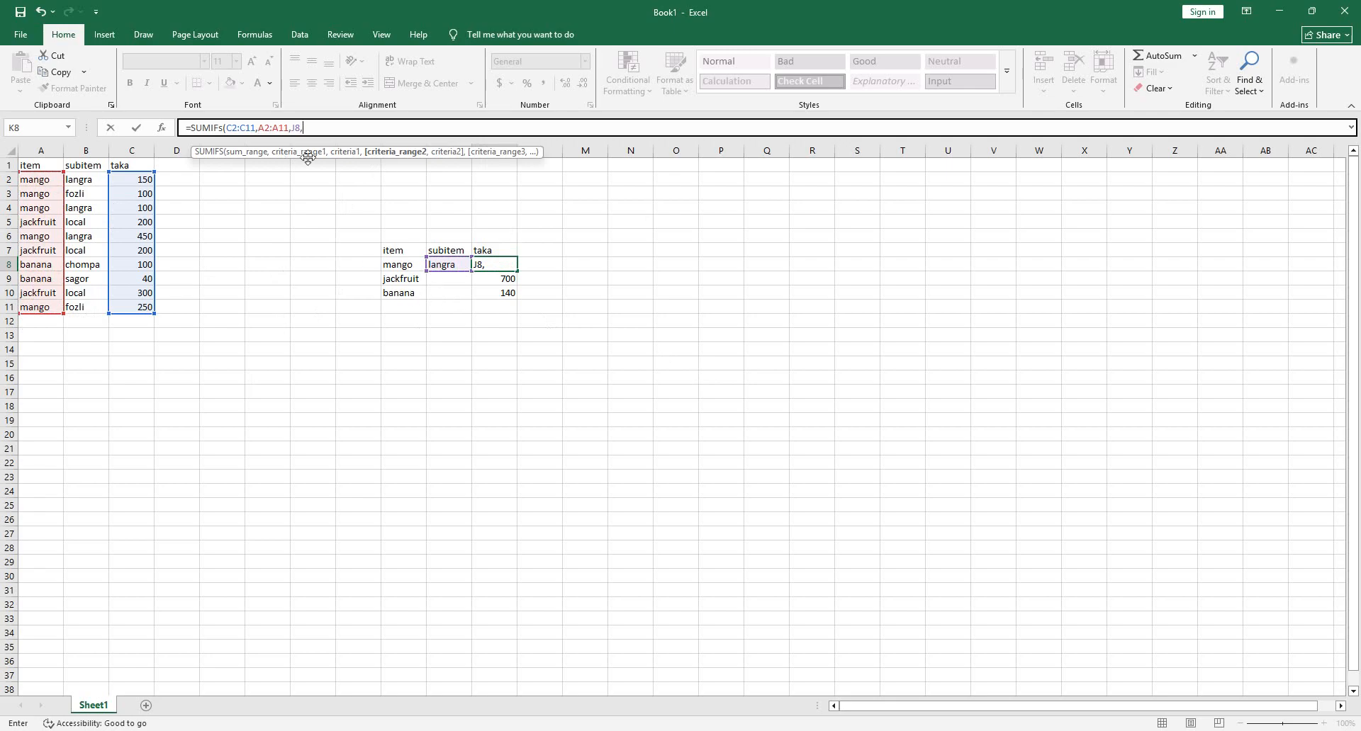
key("BackSpace")
key("BackSpace")
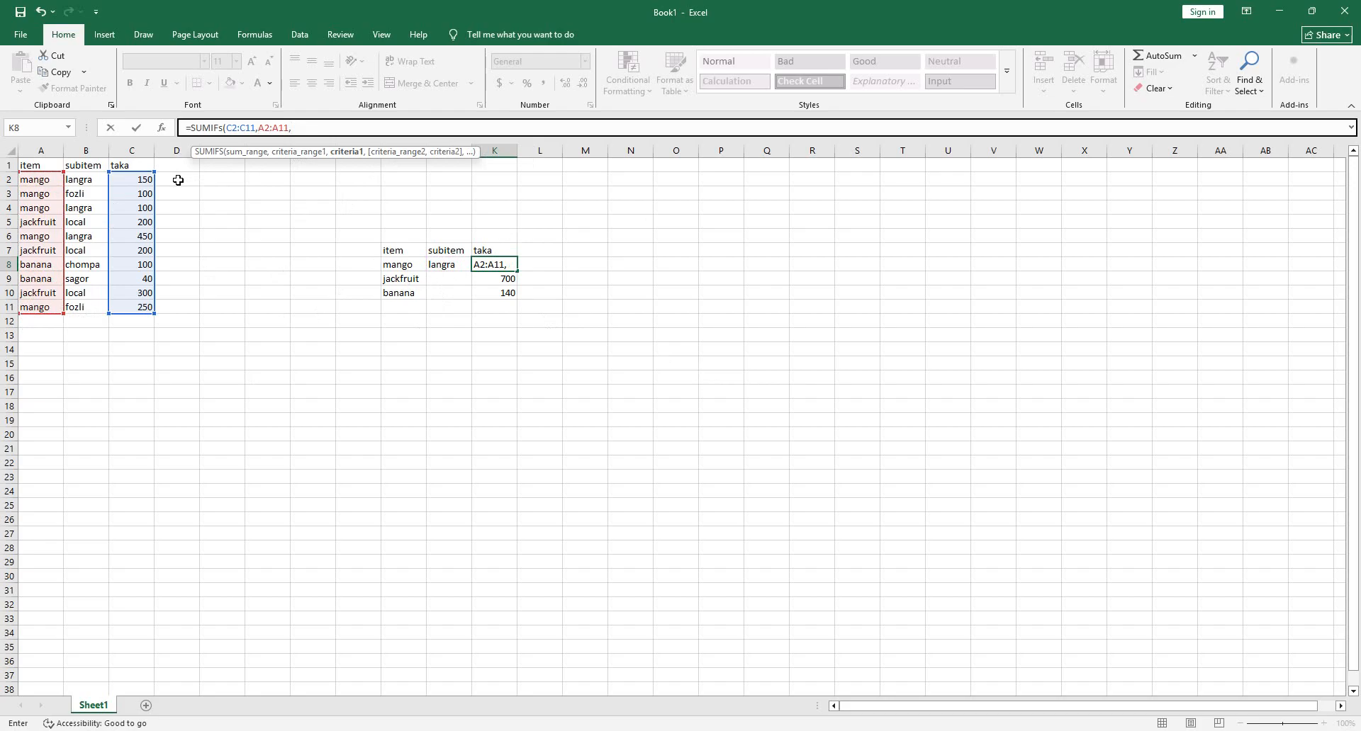
Complete K8's SUMIFS formula with I8 as the first criterion, B2:B11 as the second criteria range and J8 as its criterion
left_click(411, 266)
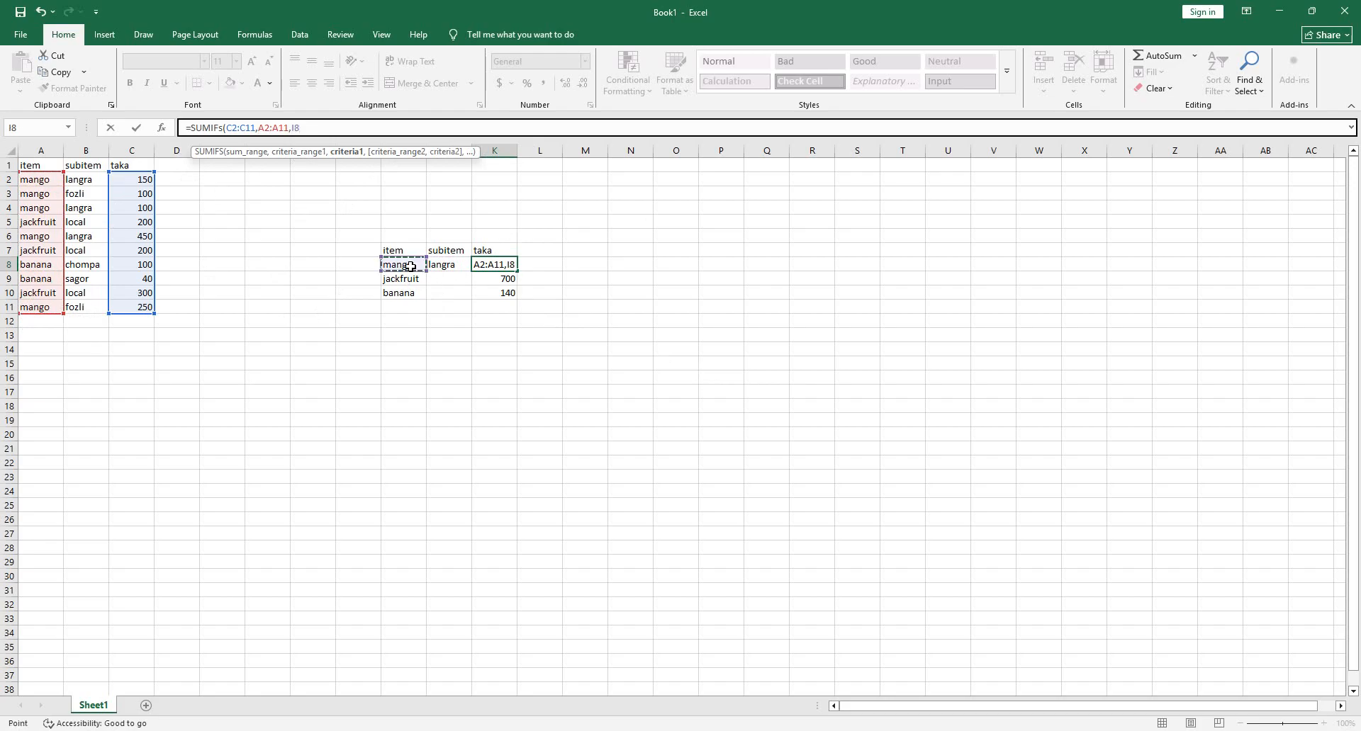
type(",")
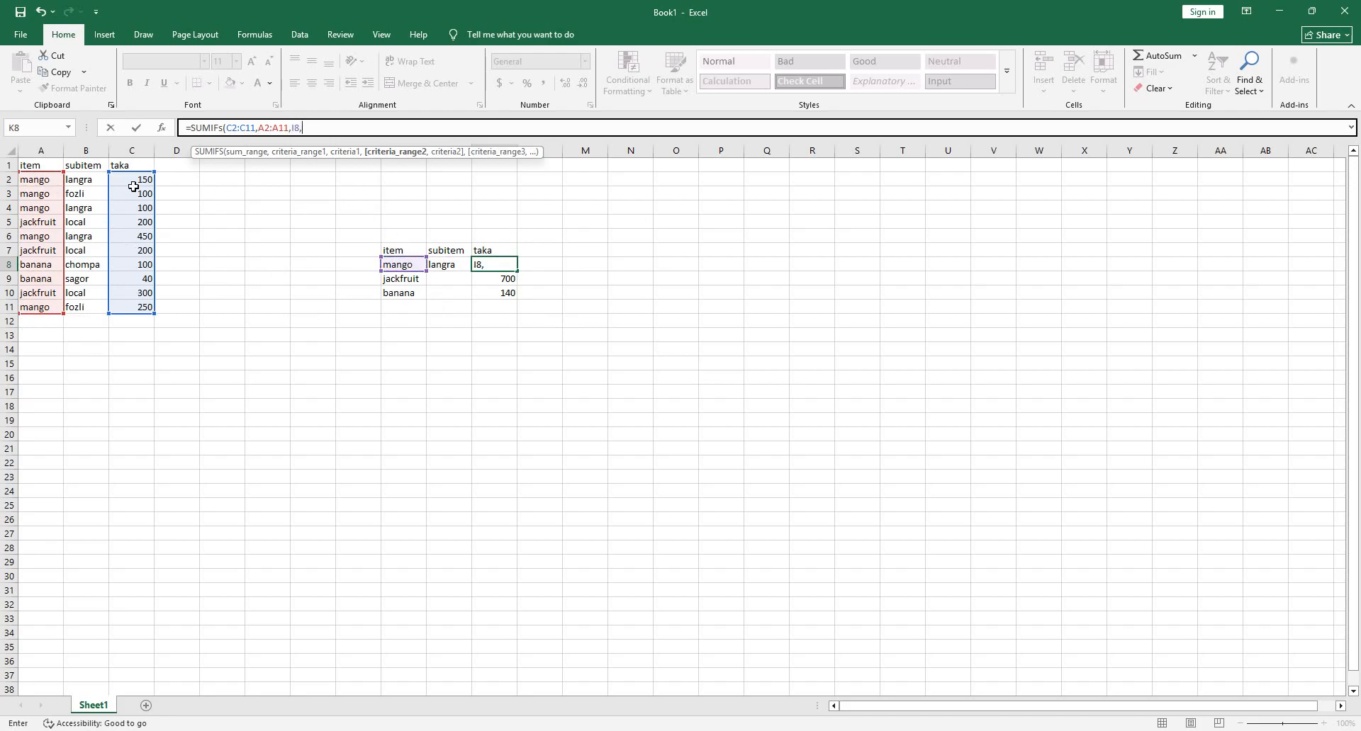
left_click(90, 181)
left_click_drag(90, 234, 100, 309)
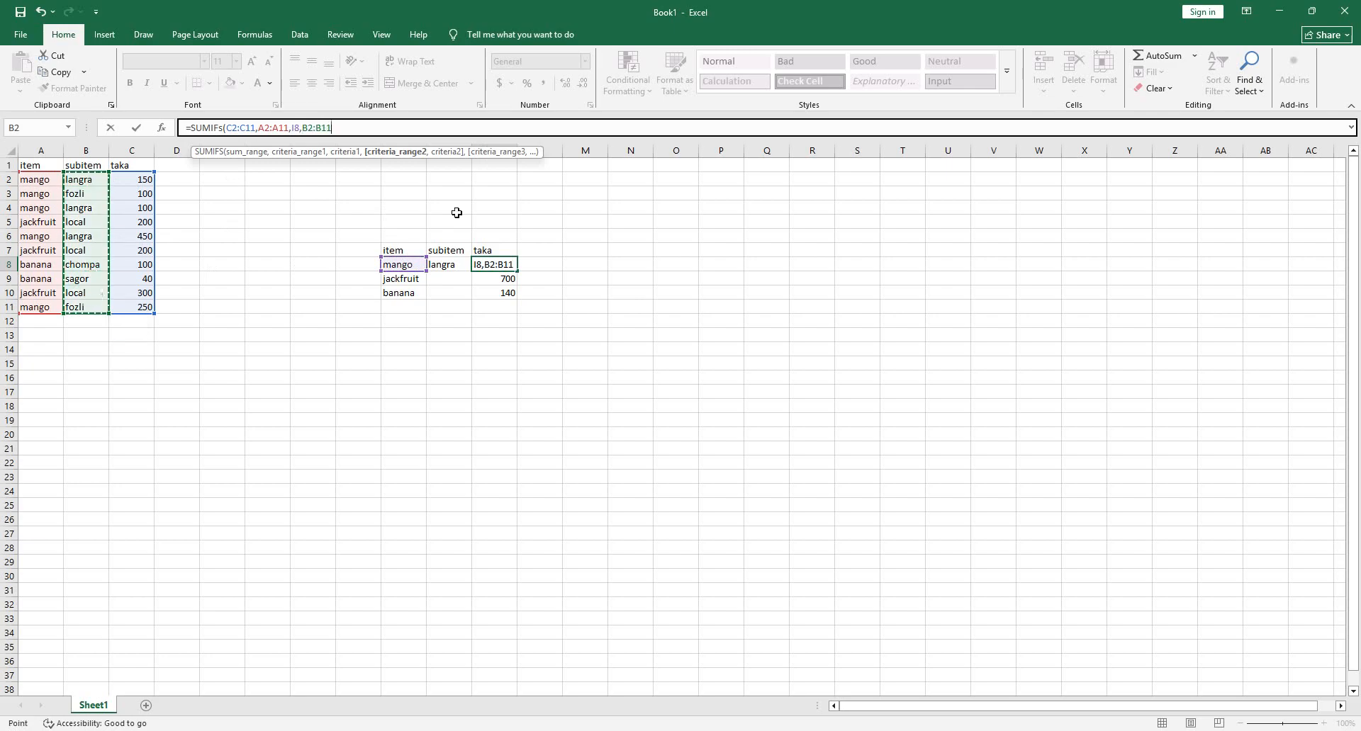
type(",")
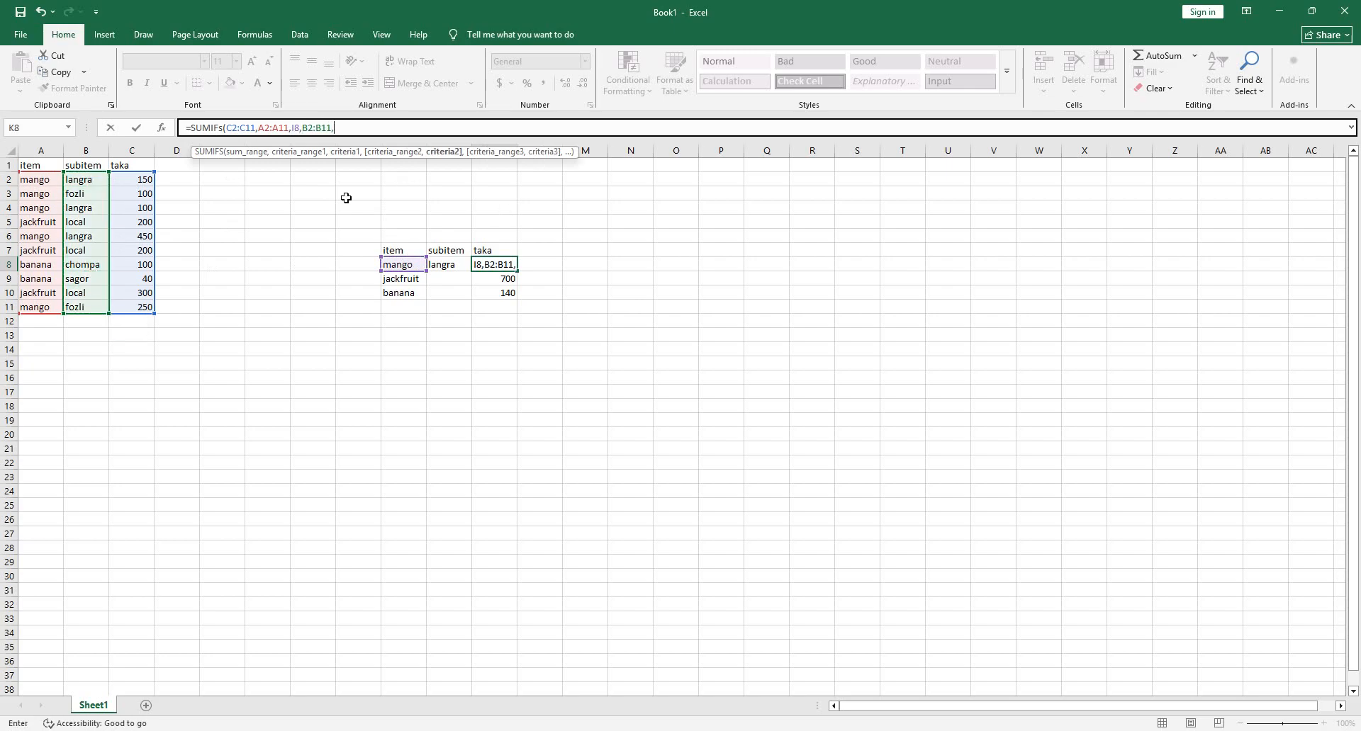
left_click(457, 263)
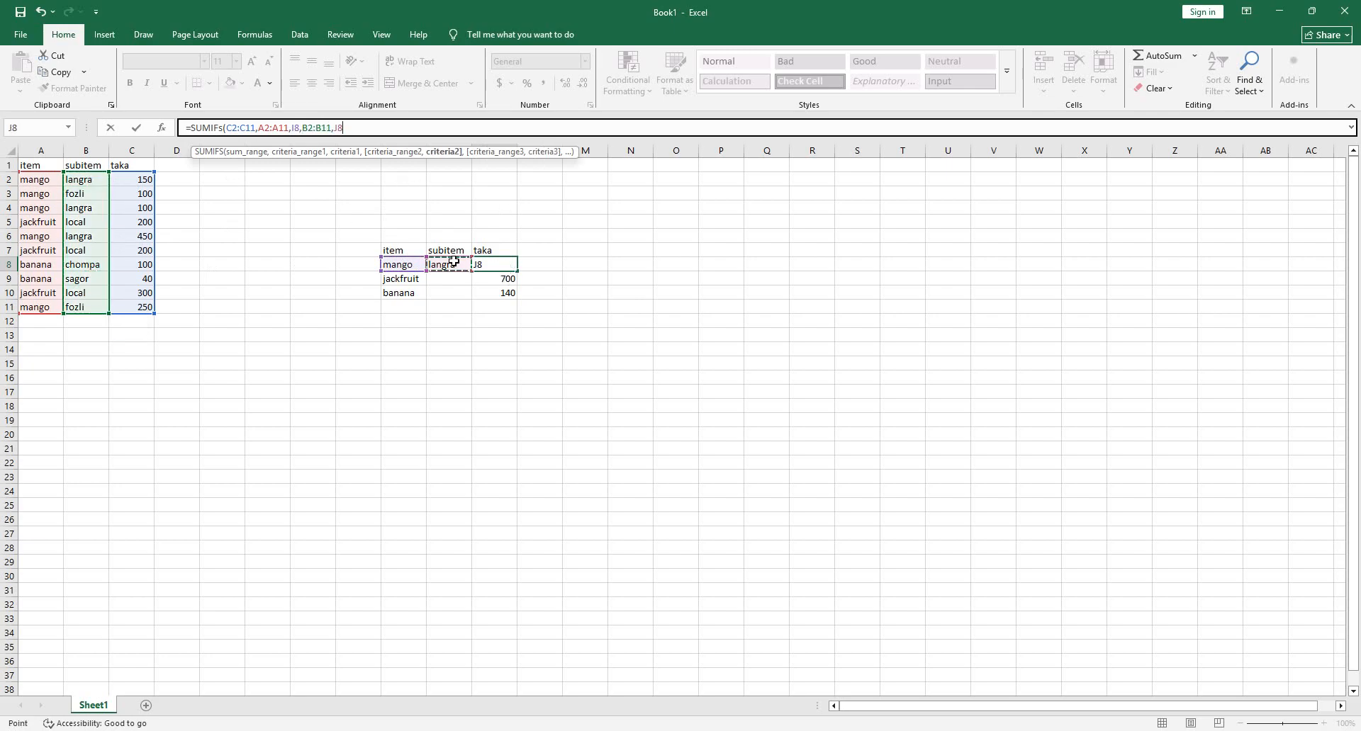
key("Return")
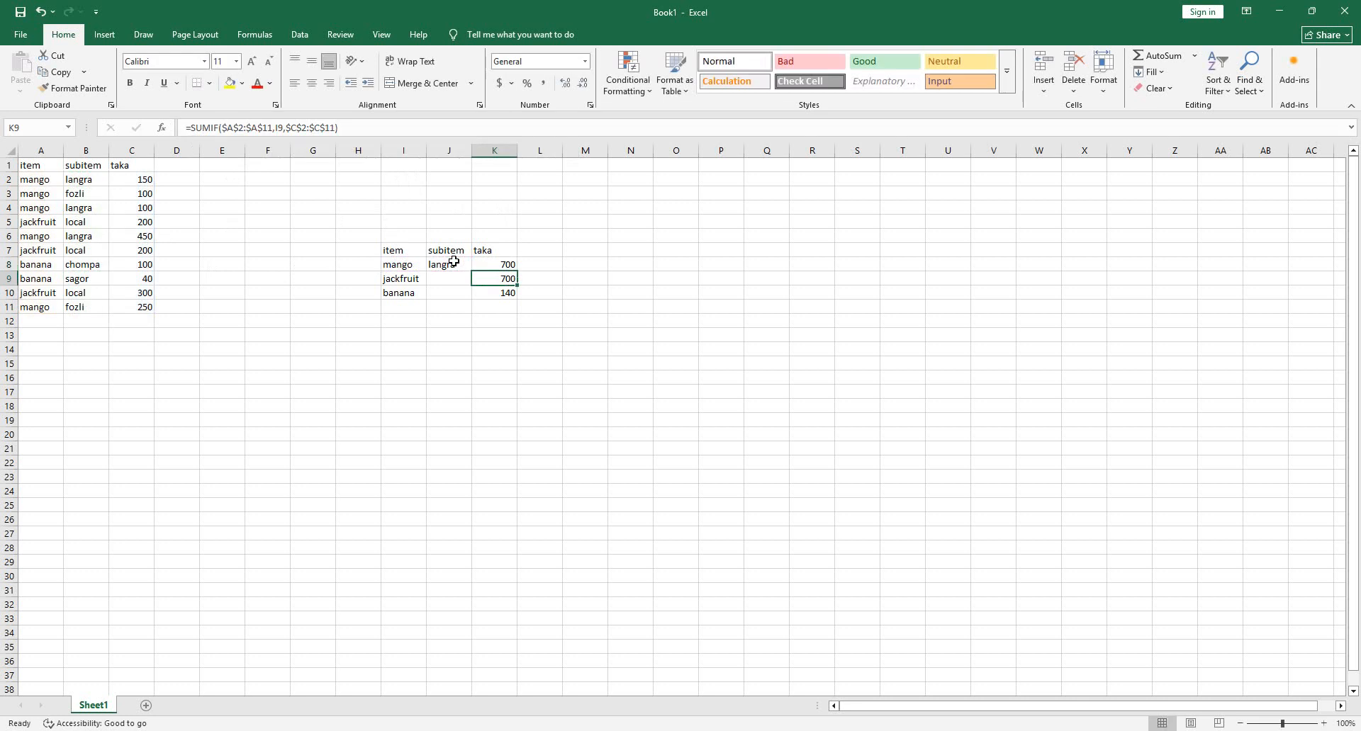
left_click(508, 267)
left_click(449, 264)
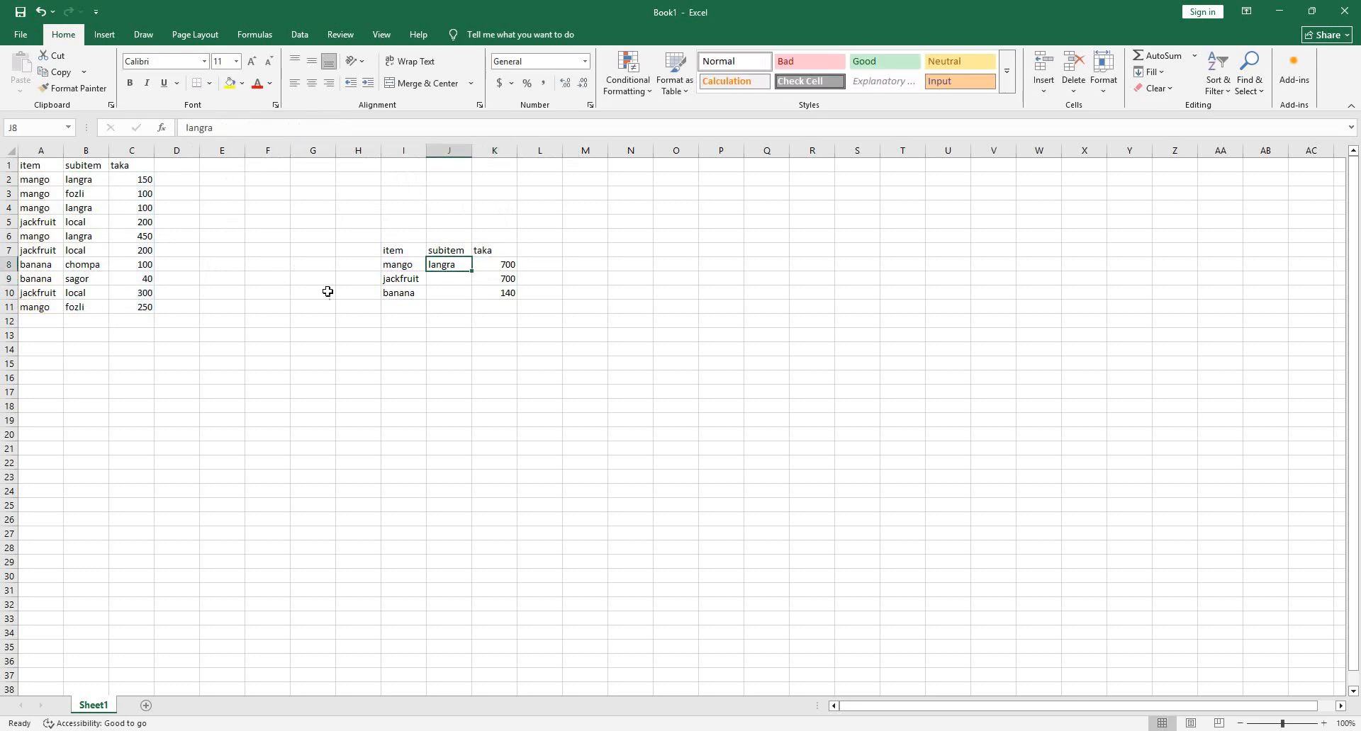
Enter mango in I9 and fozli in J9 as the second row of the summary table
left_click(389, 277)
type("mango")
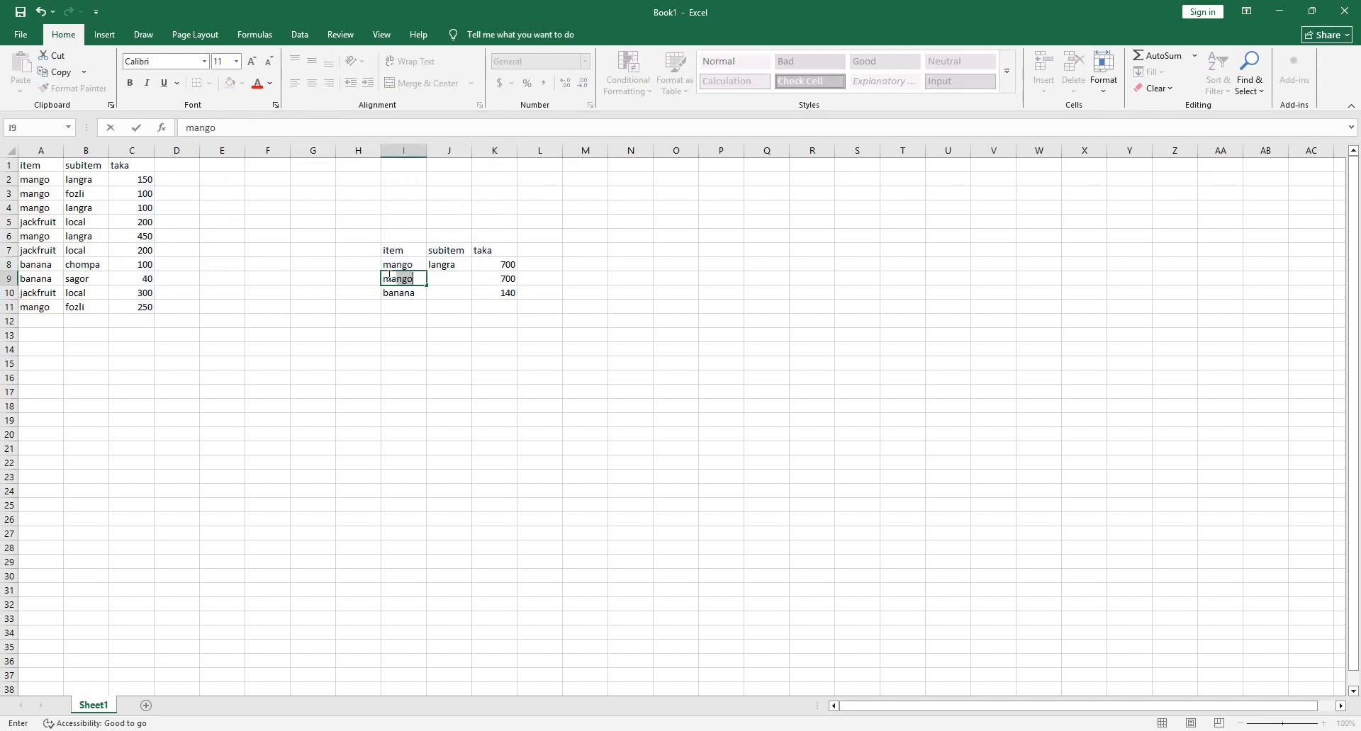
key("Tab")
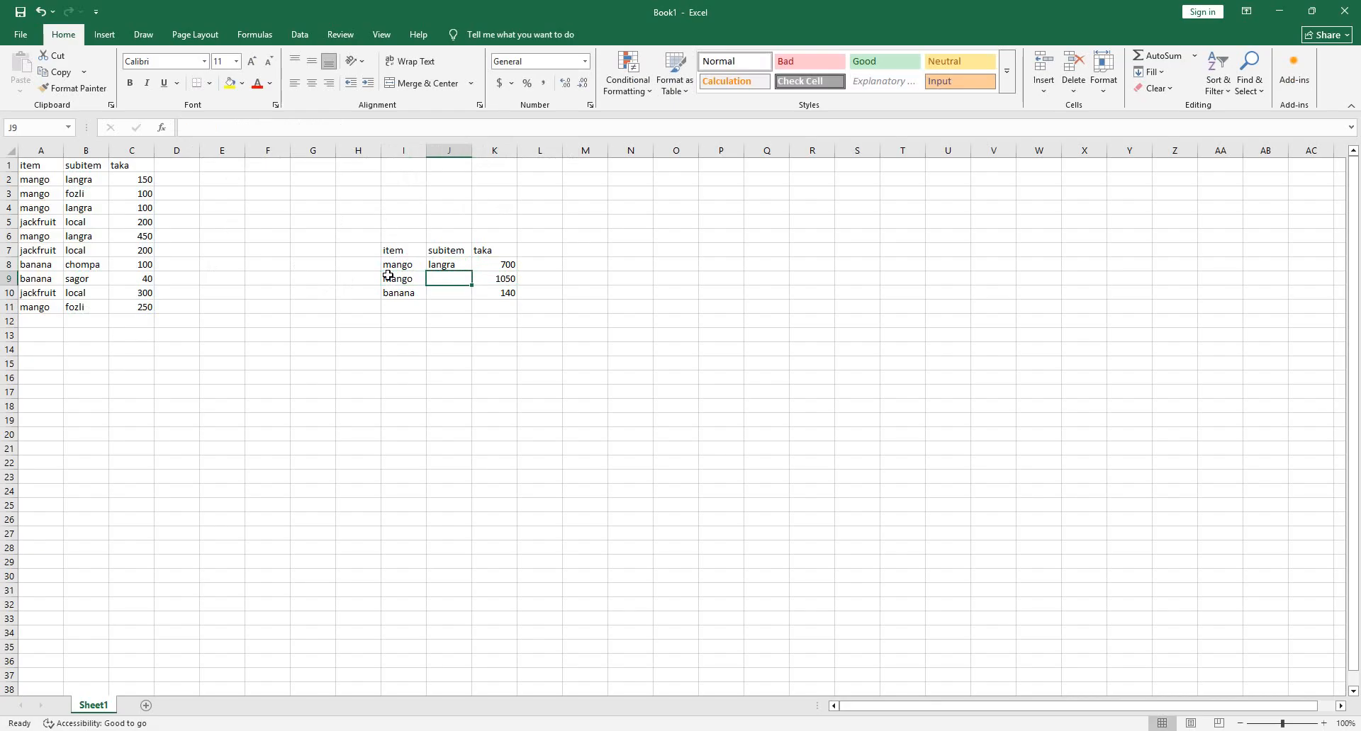
type("f")
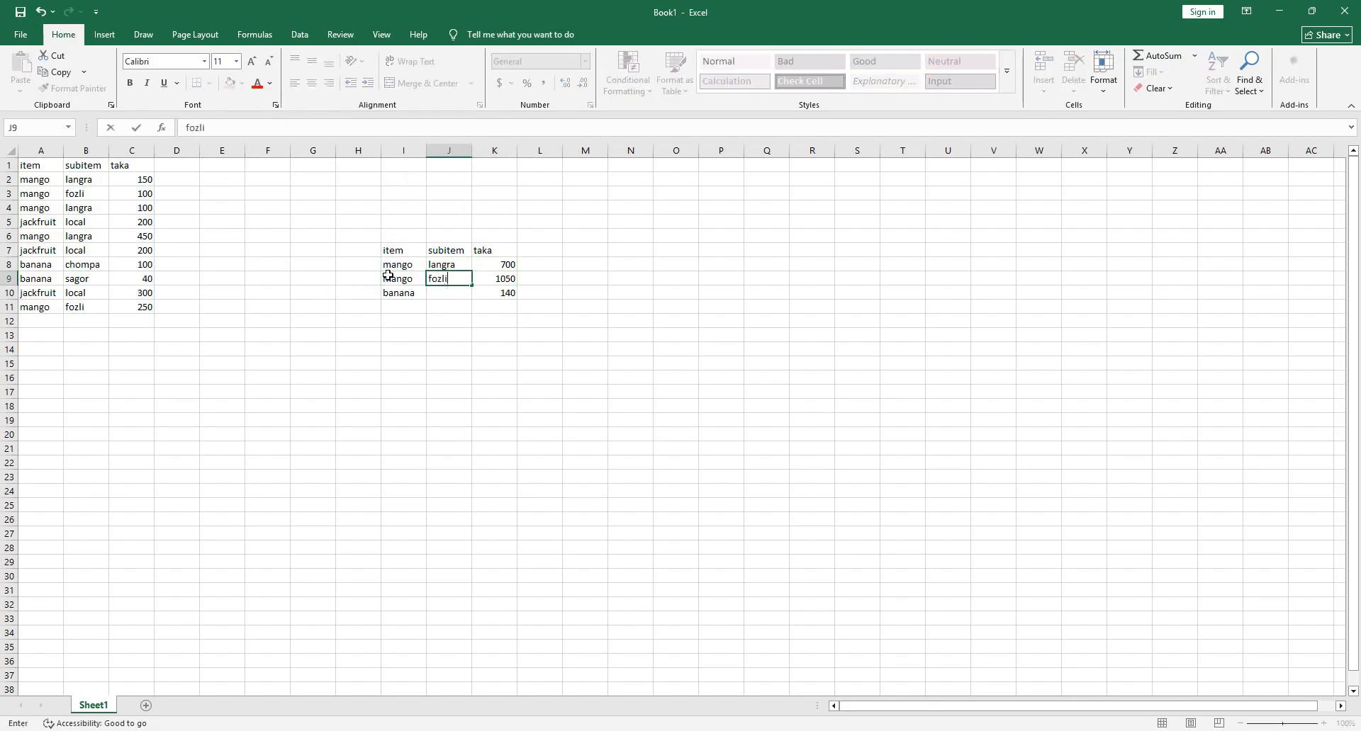
type("ozli")
left_click(493, 300)
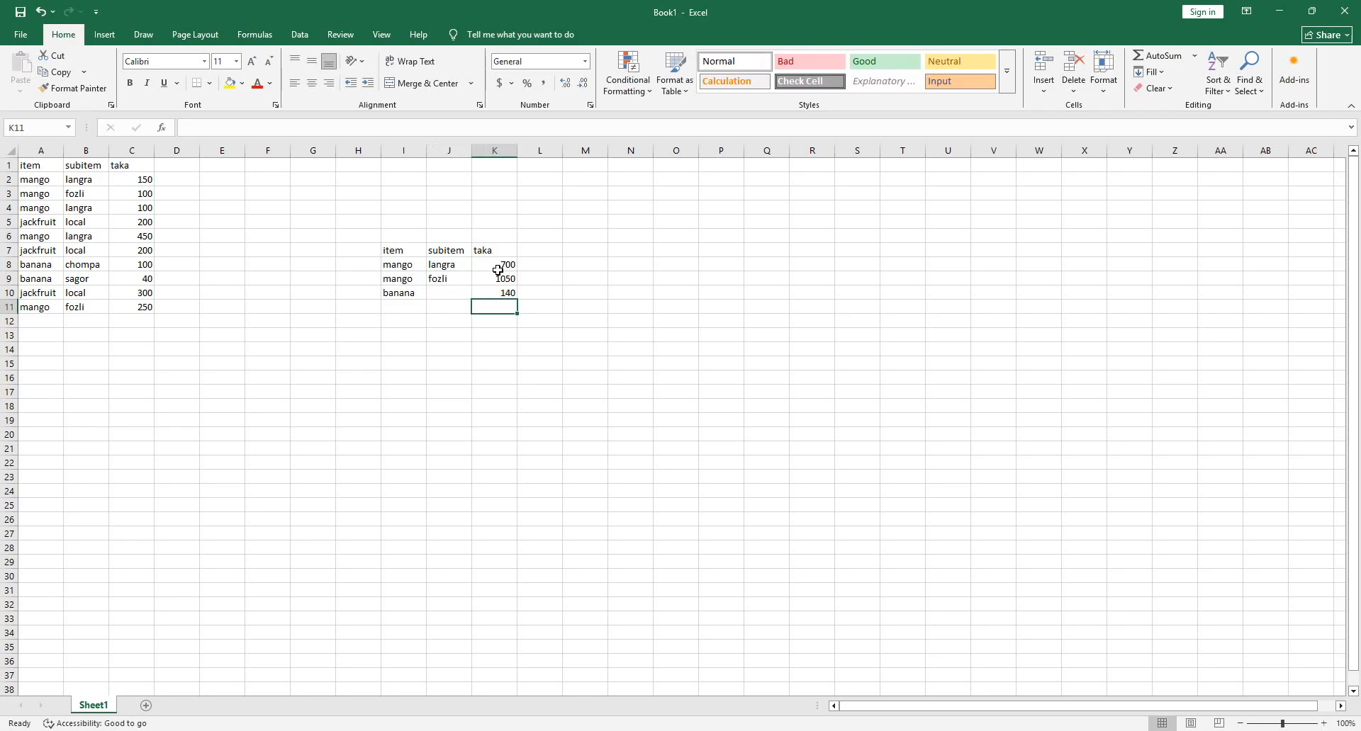
Make the sum range in K8's SUMIFS formula absolute as $C$2:$C$11
left_click(500, 276)
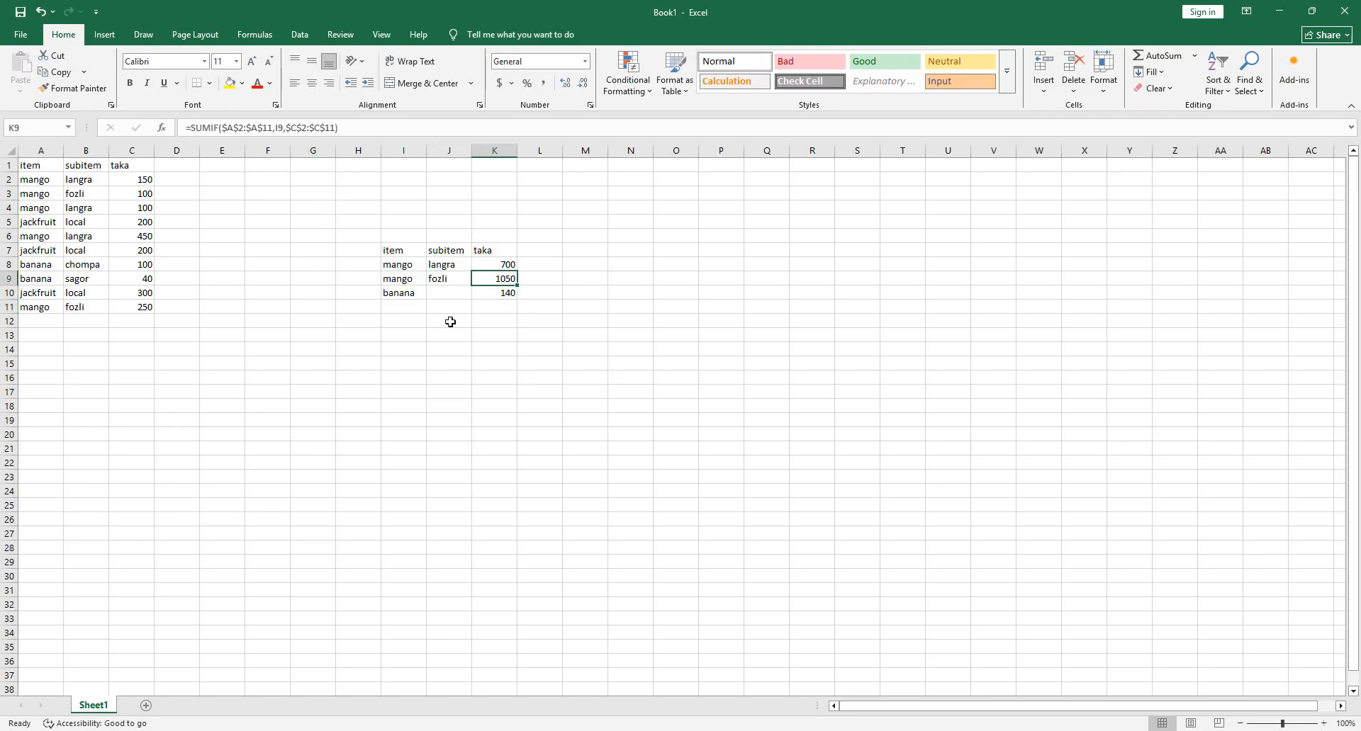
left_click(496, 264)
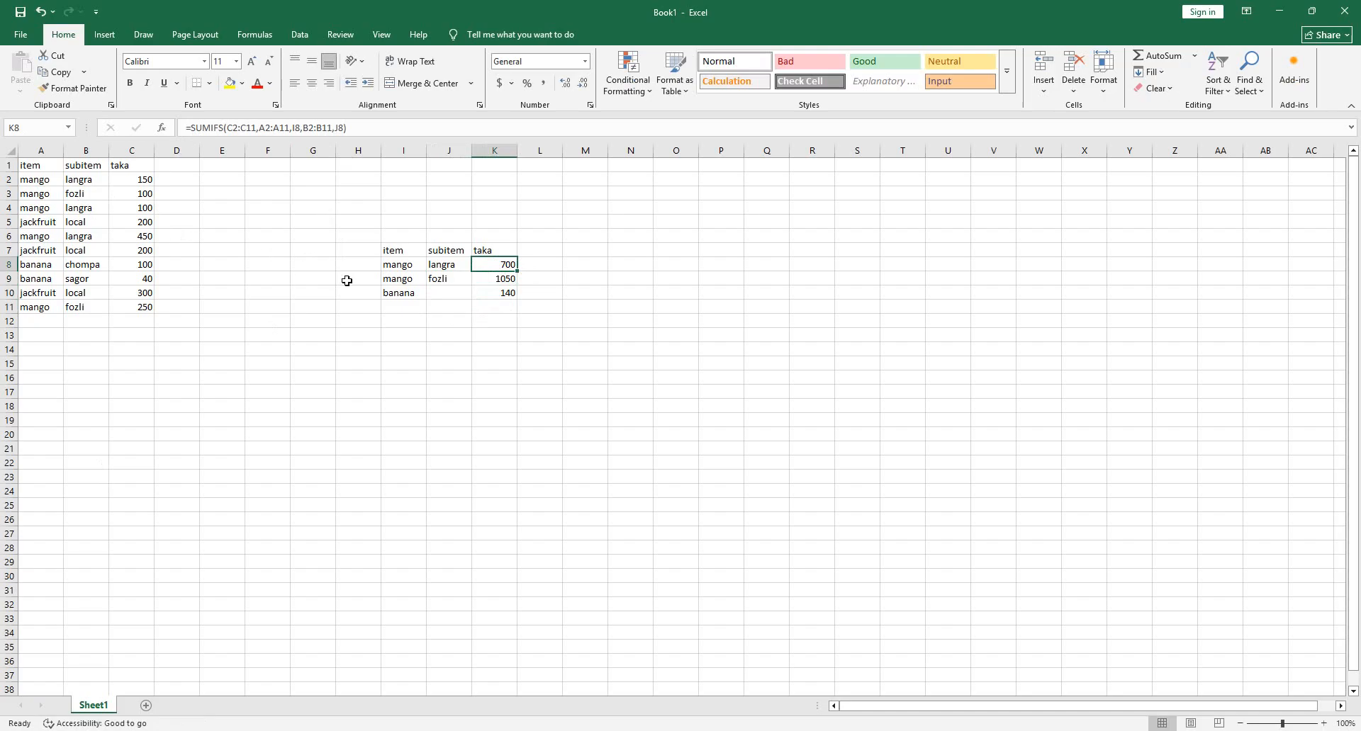
left_click(230, 128)
key("F4")
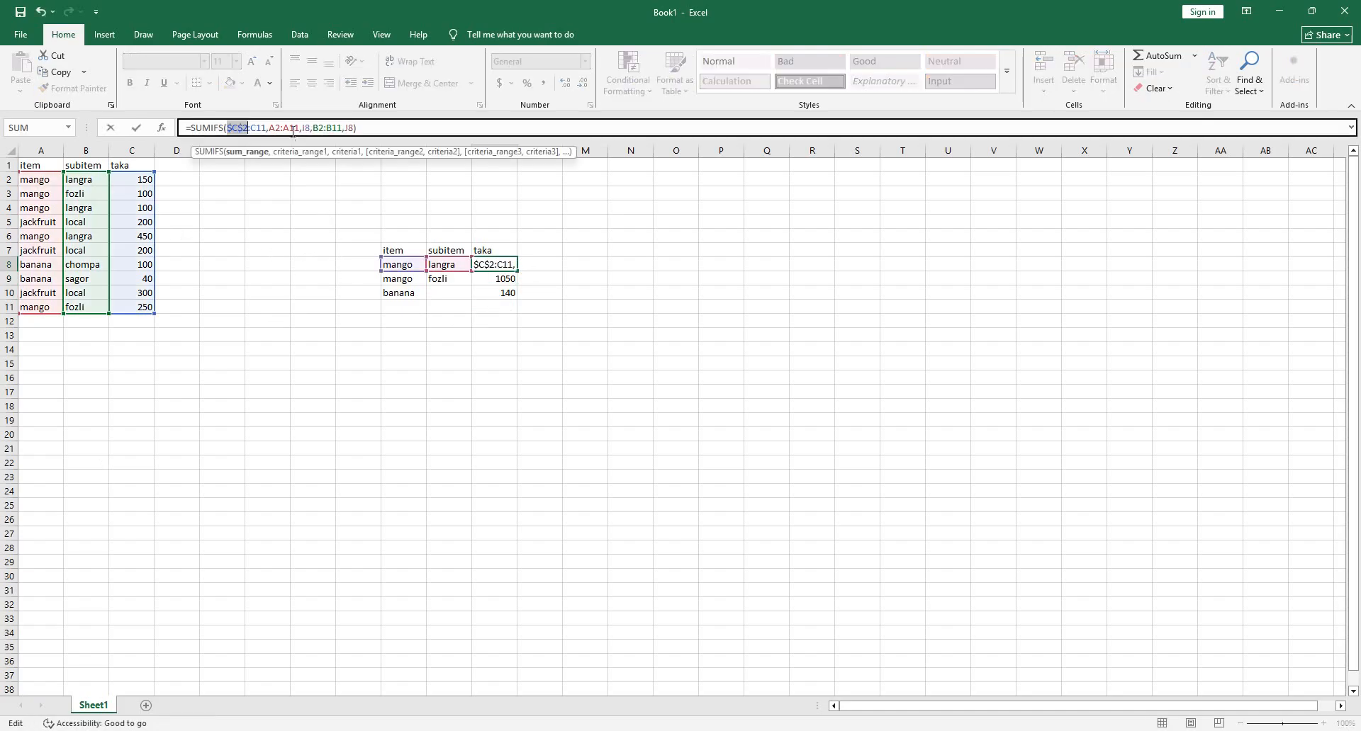
left_click(248, 127)
left_click(265, 129)
key("F4")
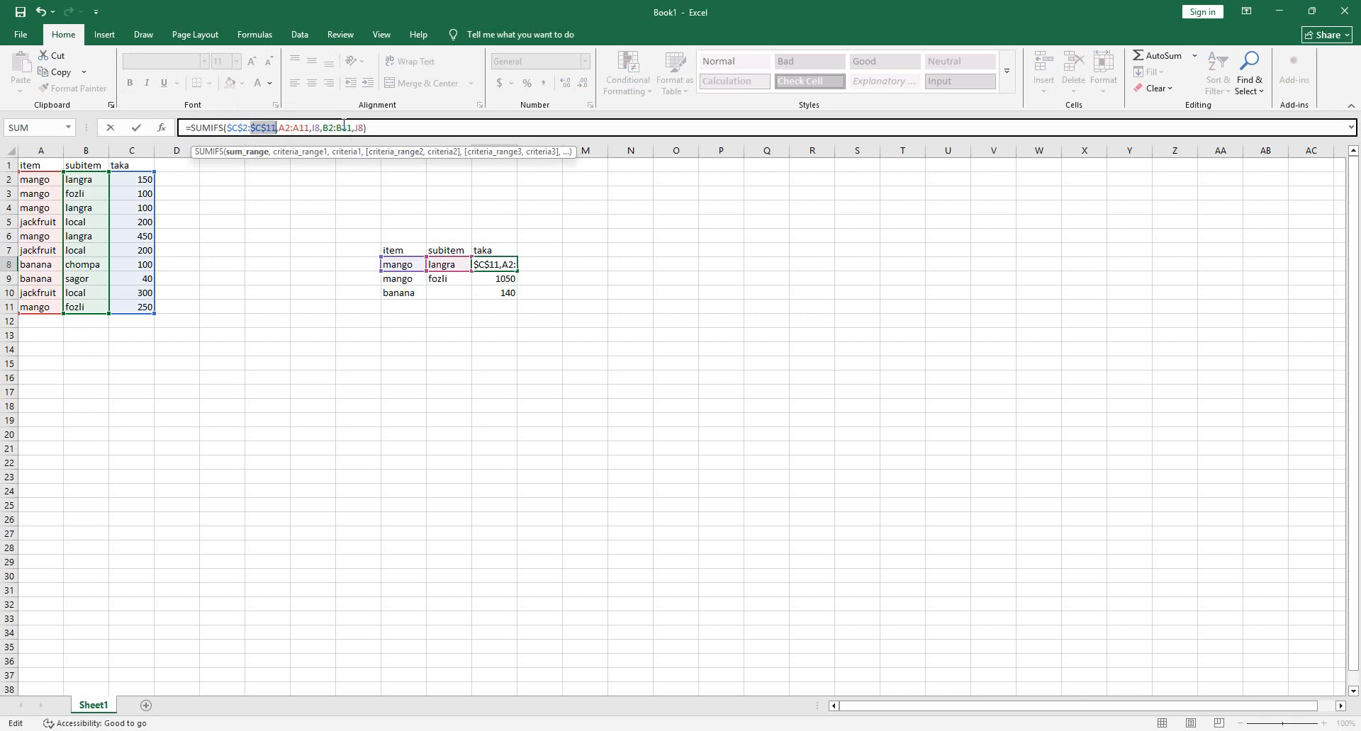
Make the item criteria range in K8's formula absolute as $A$2:$A$11
left_click(289, 127)
key("F4")
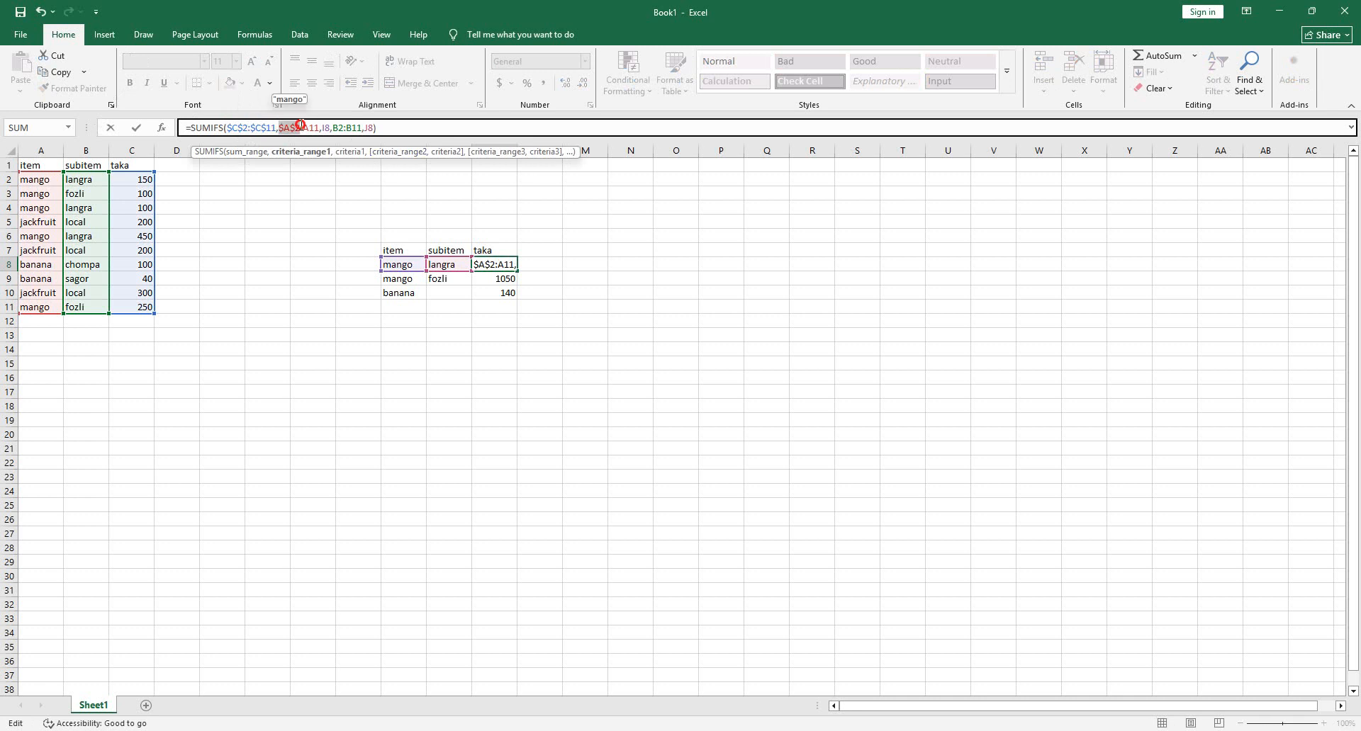
left_click(300, 127)
key("F4")
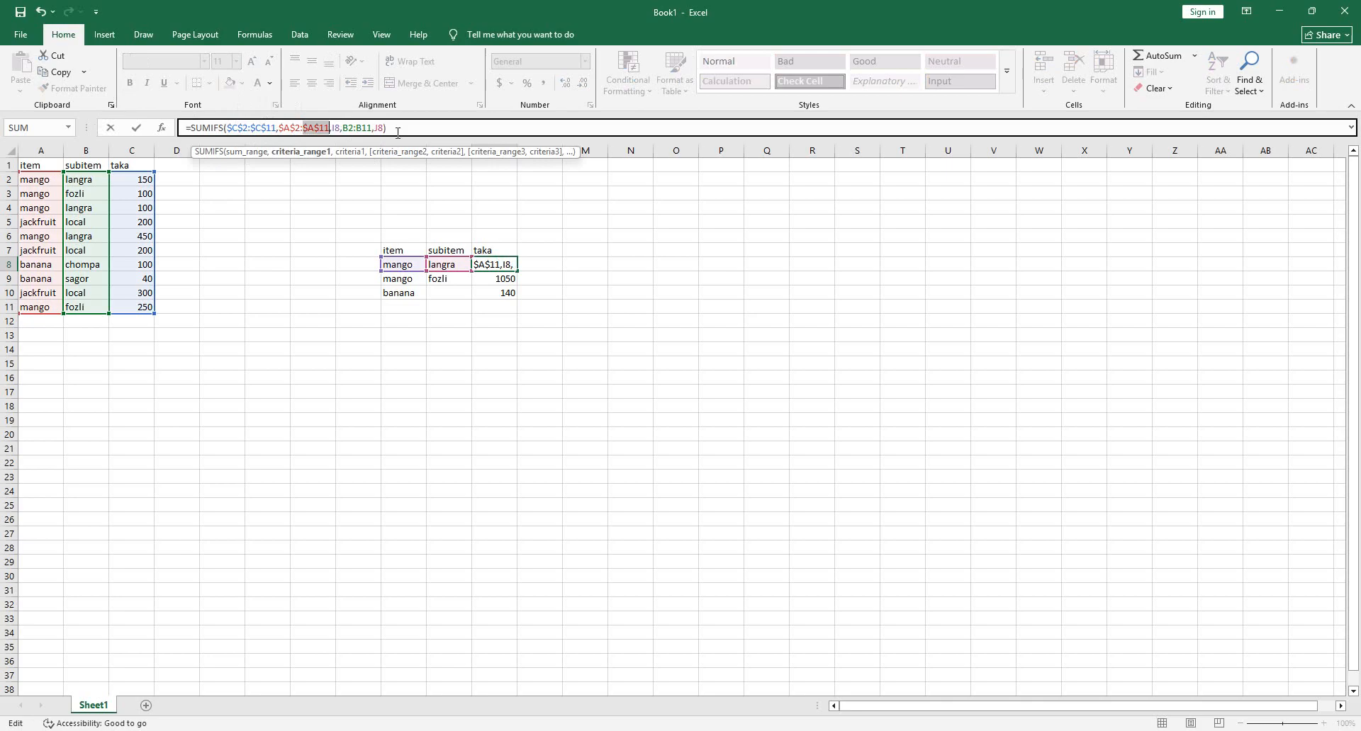
Make the subitem criteria range in K8's SUMIFS formula absolute as $B$2:$B$11 and fill the formula down to K9
left_click(339, 127)
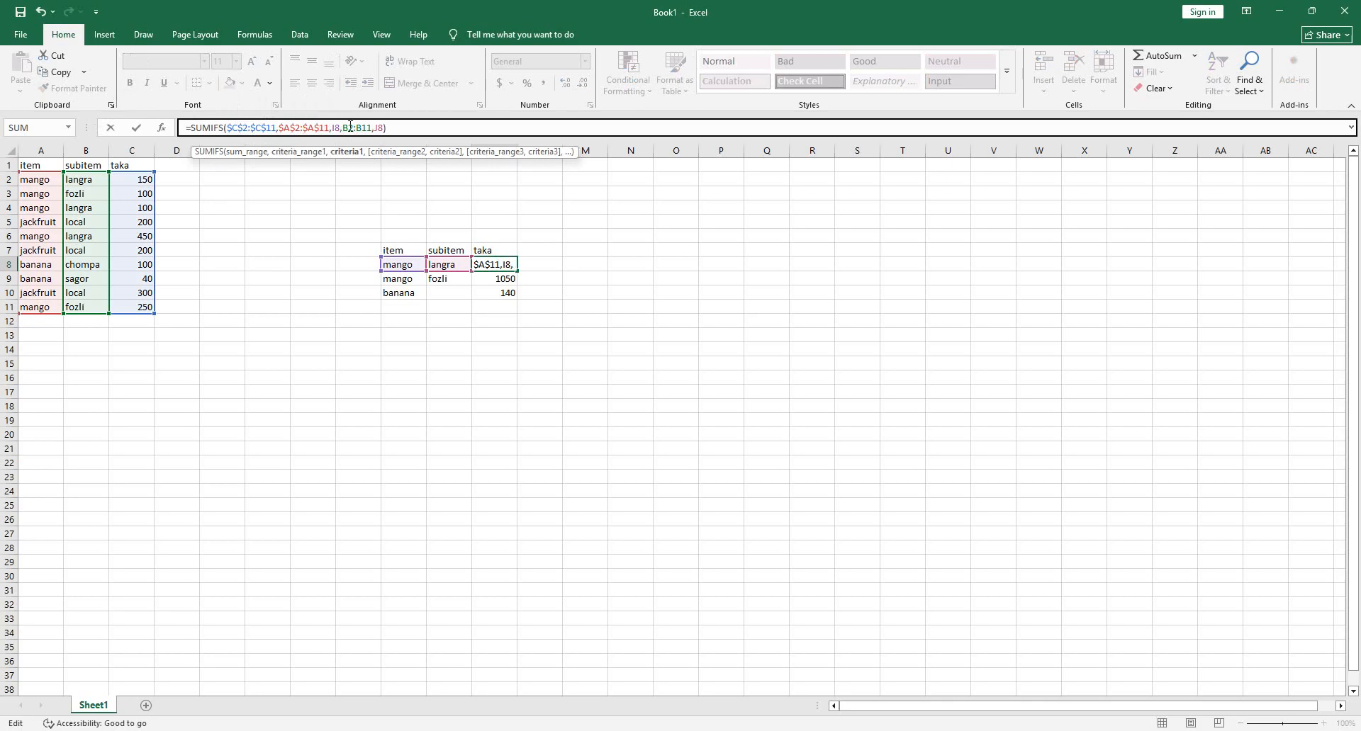
left_click(350, 128)
key("F4")
left_click(365, 126)
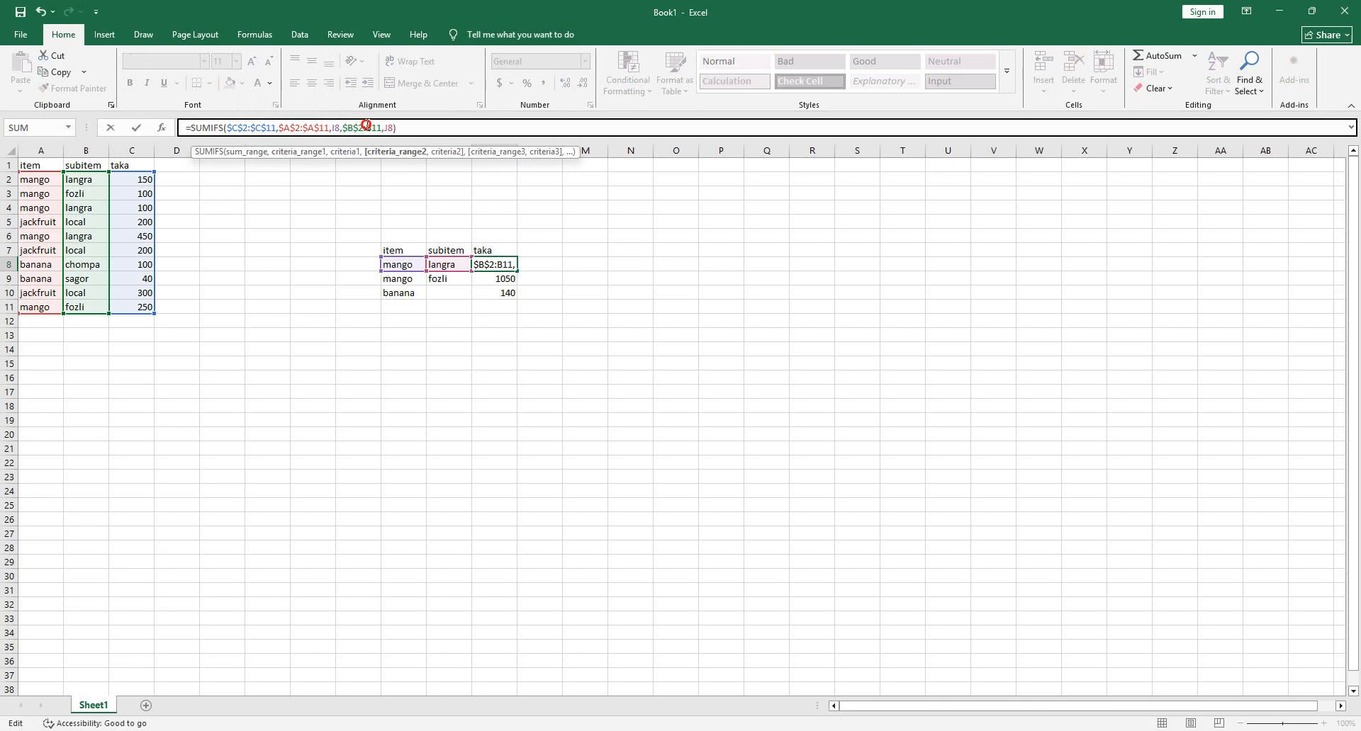
key("F4")
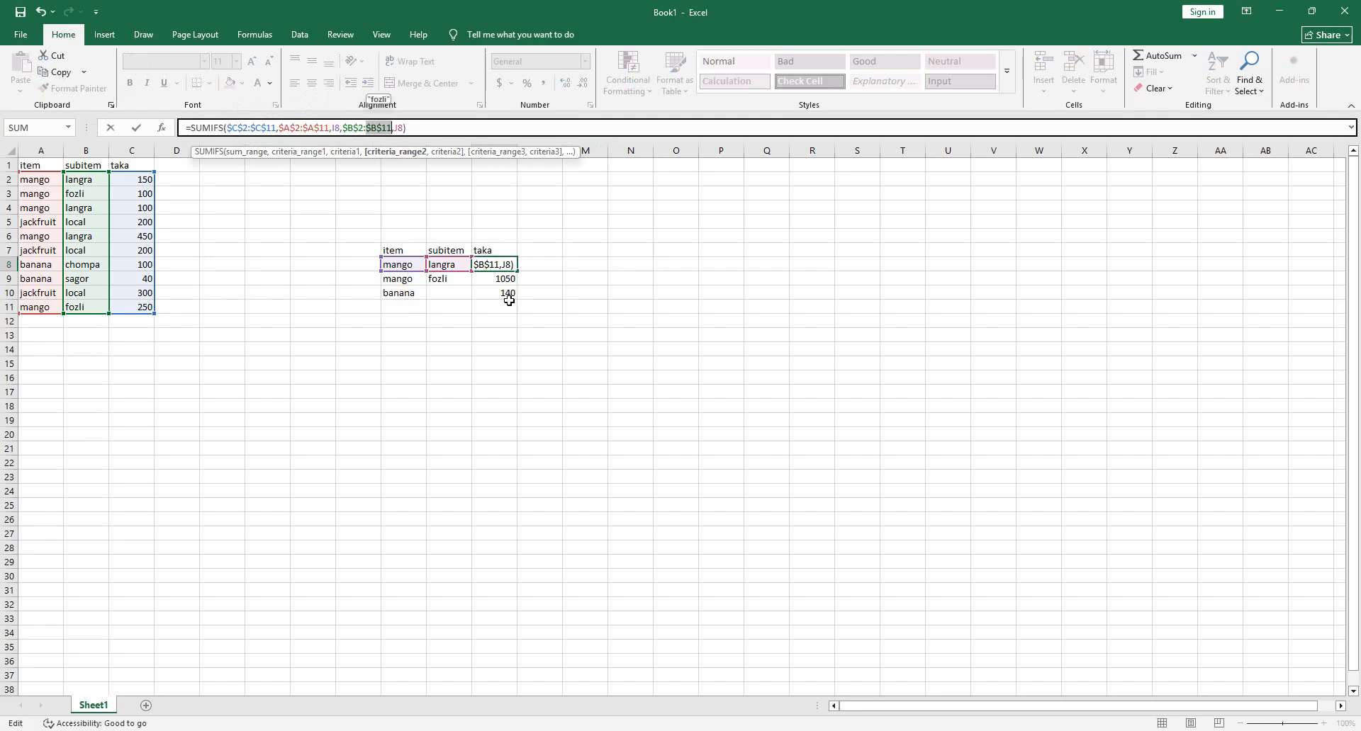
key("Return")
left_click(504, 265)
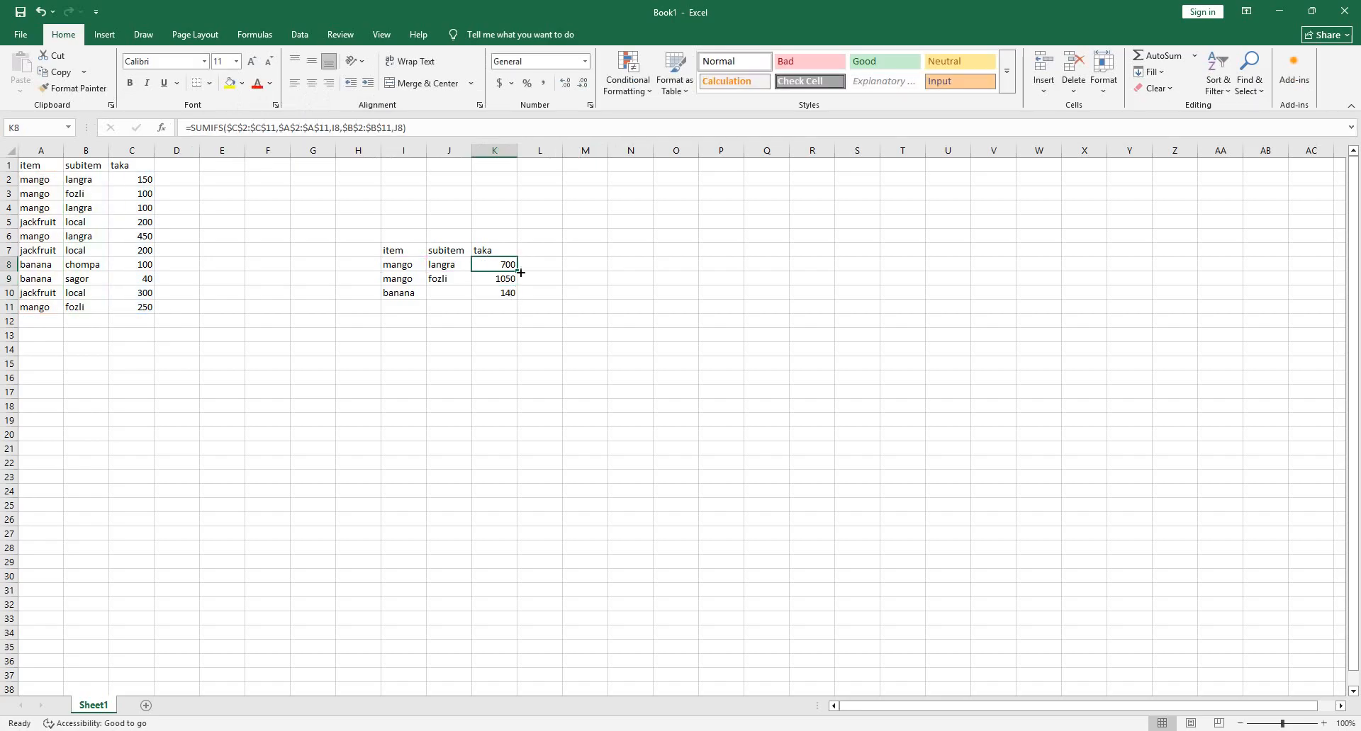
mouse_move(516, 271)
left_mouse_down()
mouse_move(517, 312)
mouse_move(517, 283)
left_mouse_up()
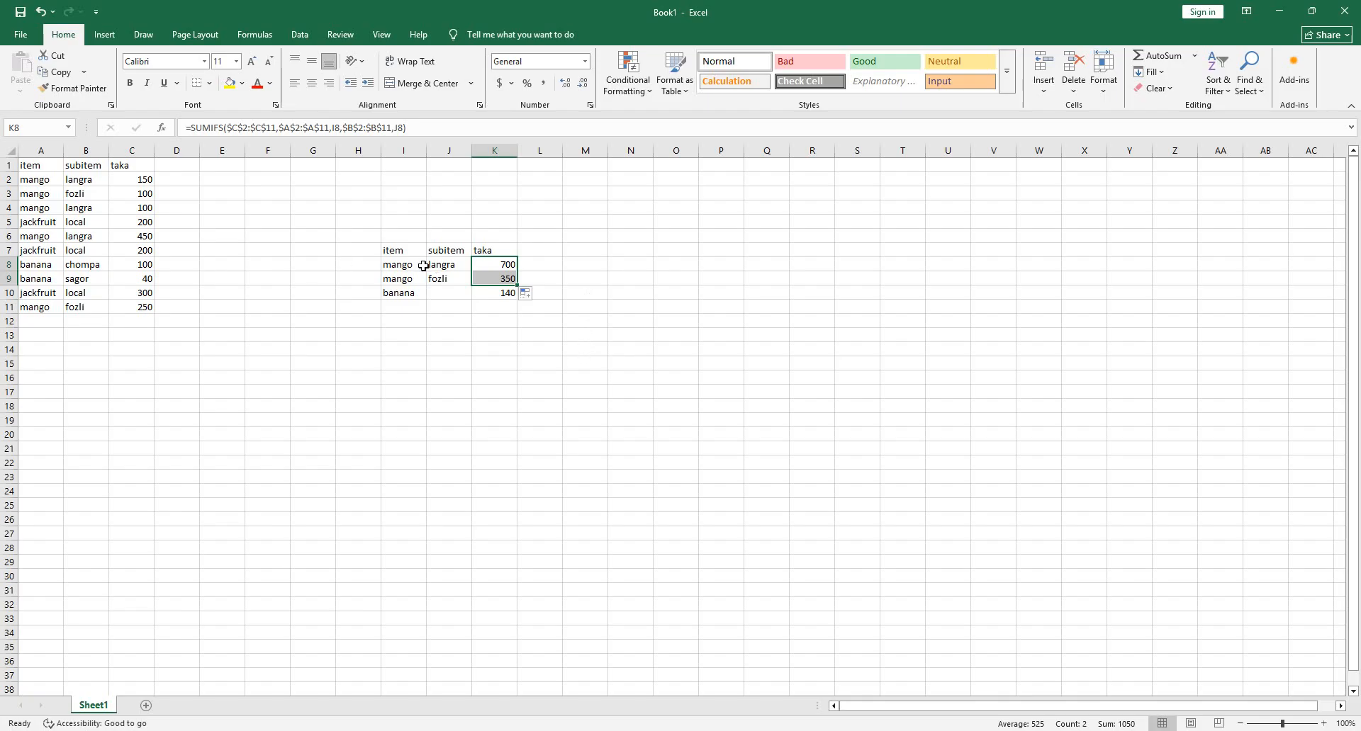
Enter sagor in J10 as the subitem for the banana row of the summary table
left_click(437, 293)
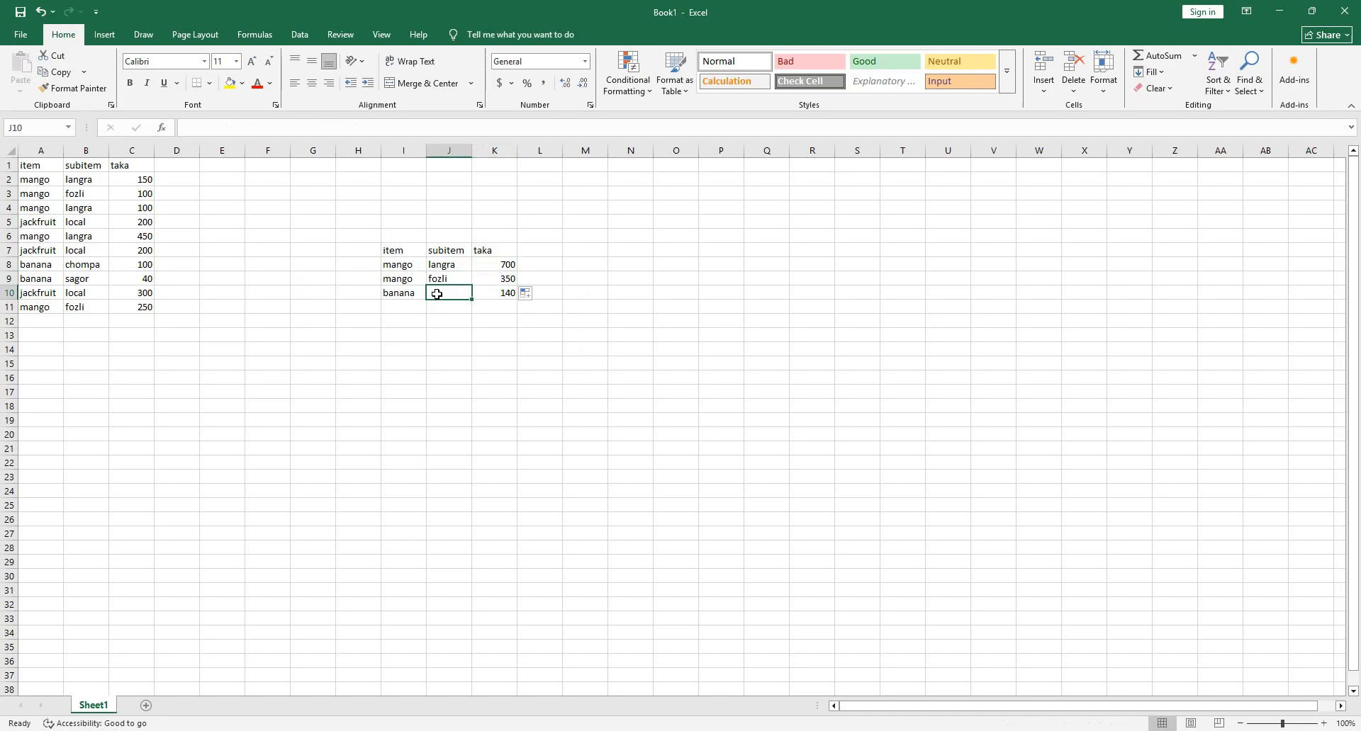
type("sag")
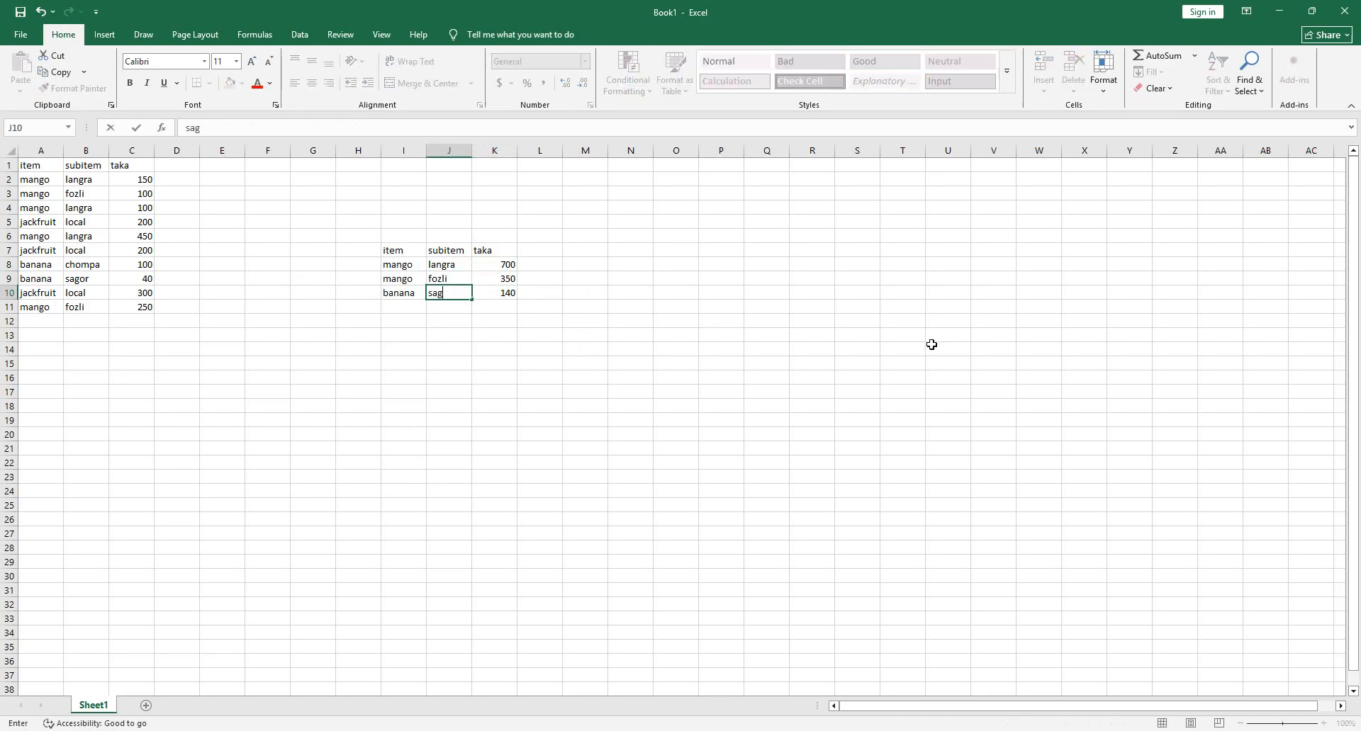
type("or")
Fill K8's SUMIFS formula down the taka column through K16
left_click(520, 265)
left_click(495, 264)
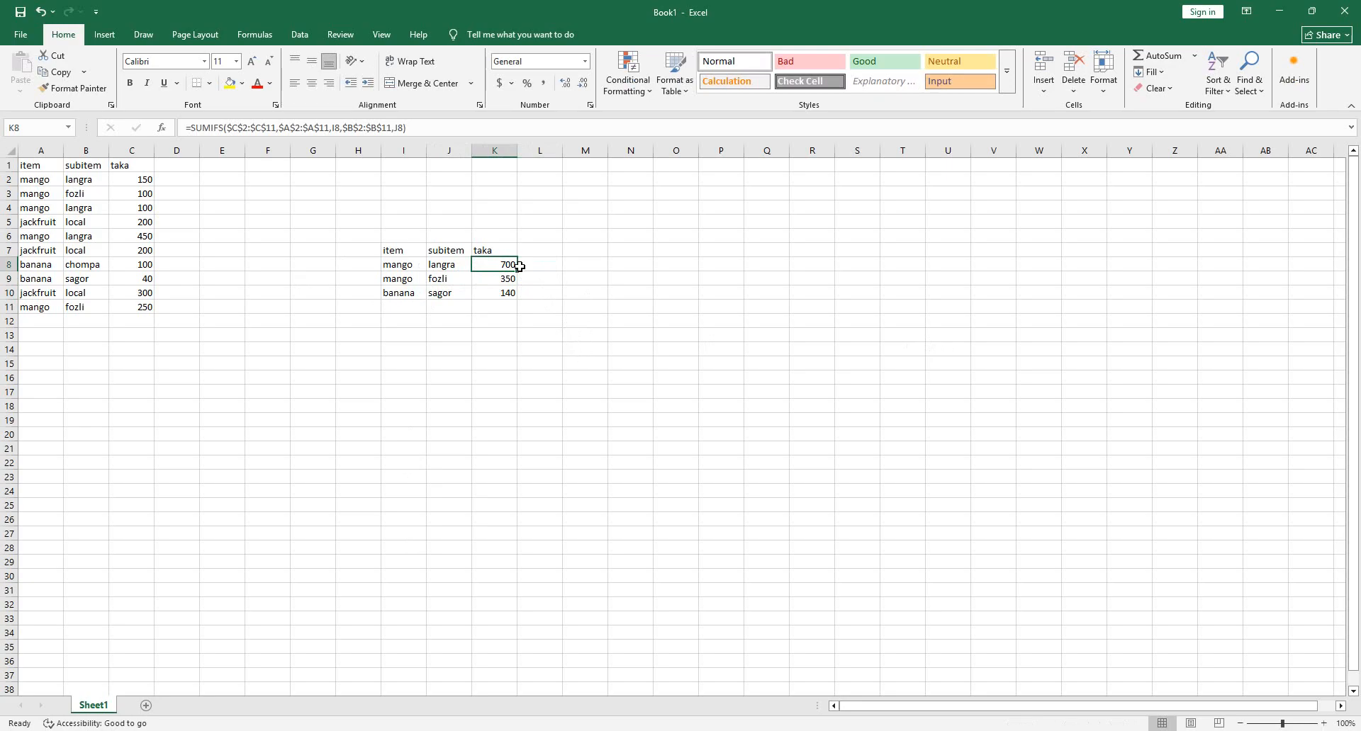
left_click_drag(520, 268, 516, 381)
Enter banana in I11 and chompa in J11 as the fourth row of the summary table
left_click(408, 309)
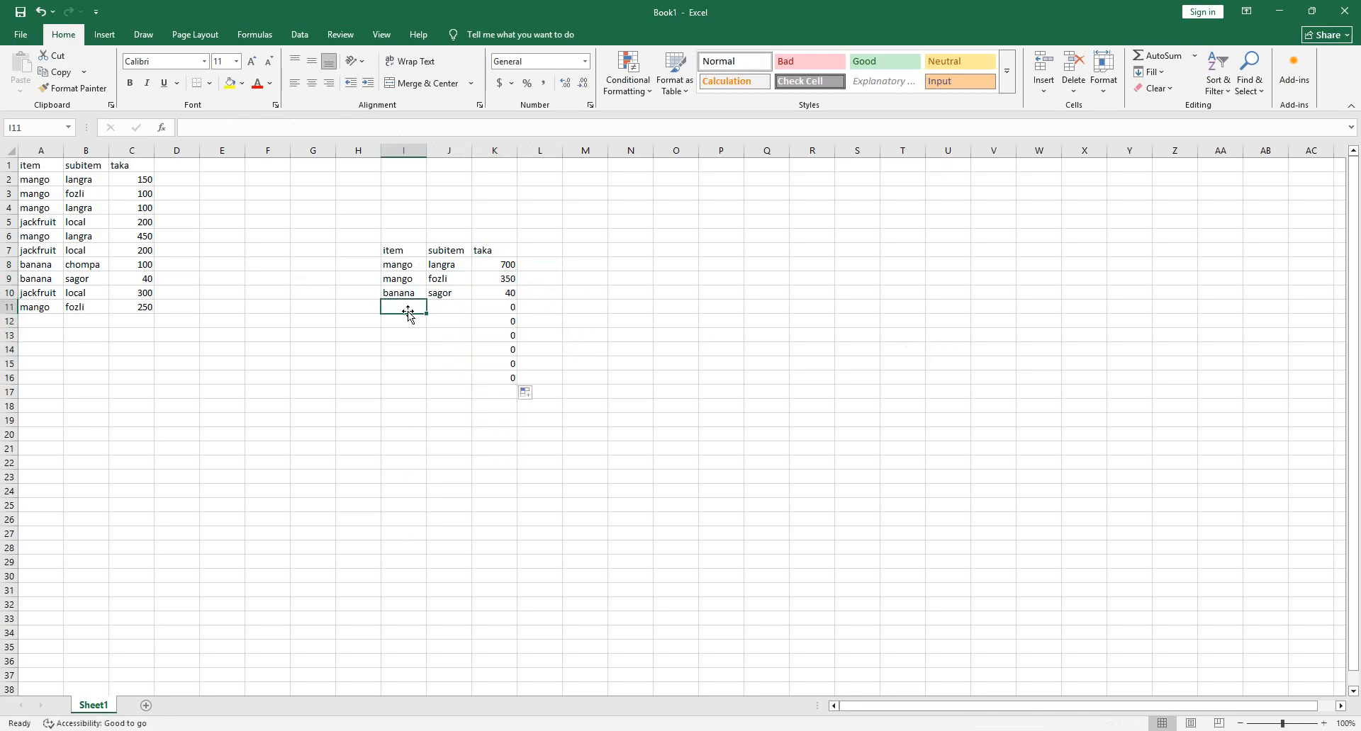
type("banana")
key("Tab")
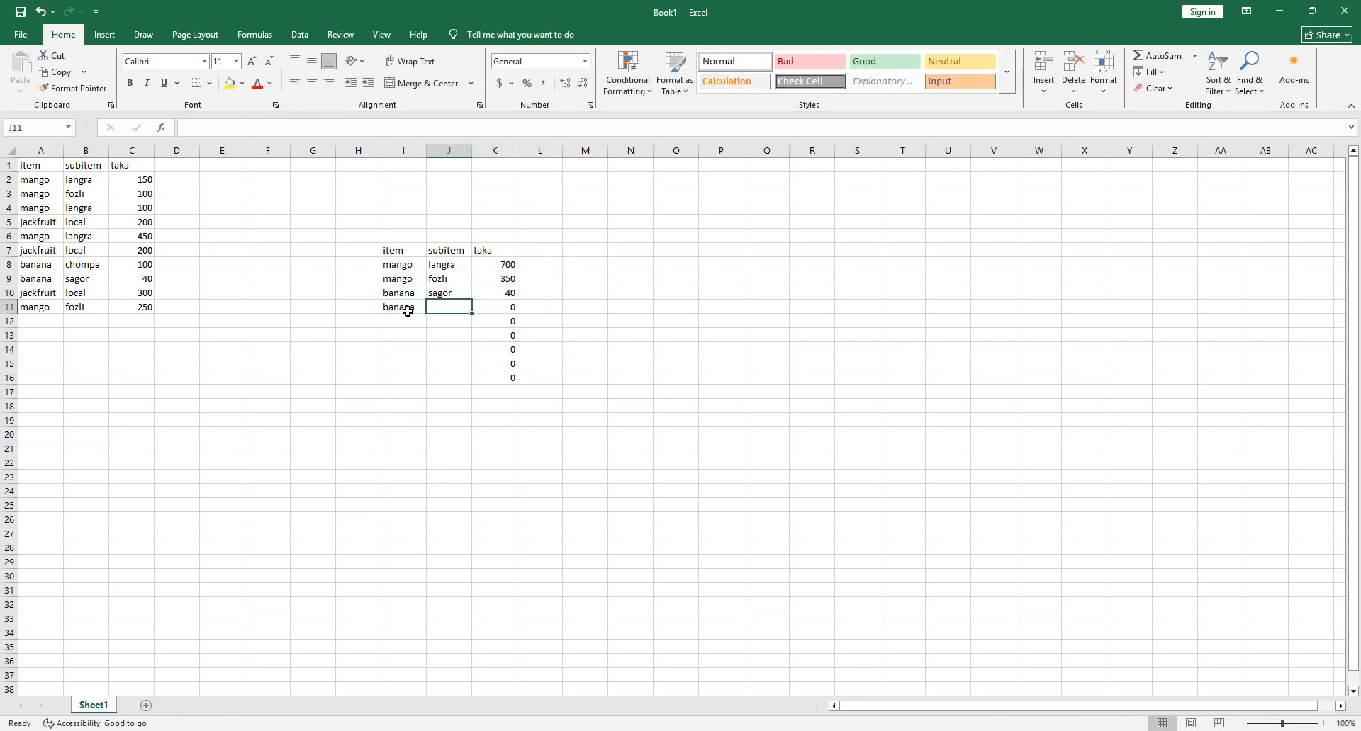
type("ch")
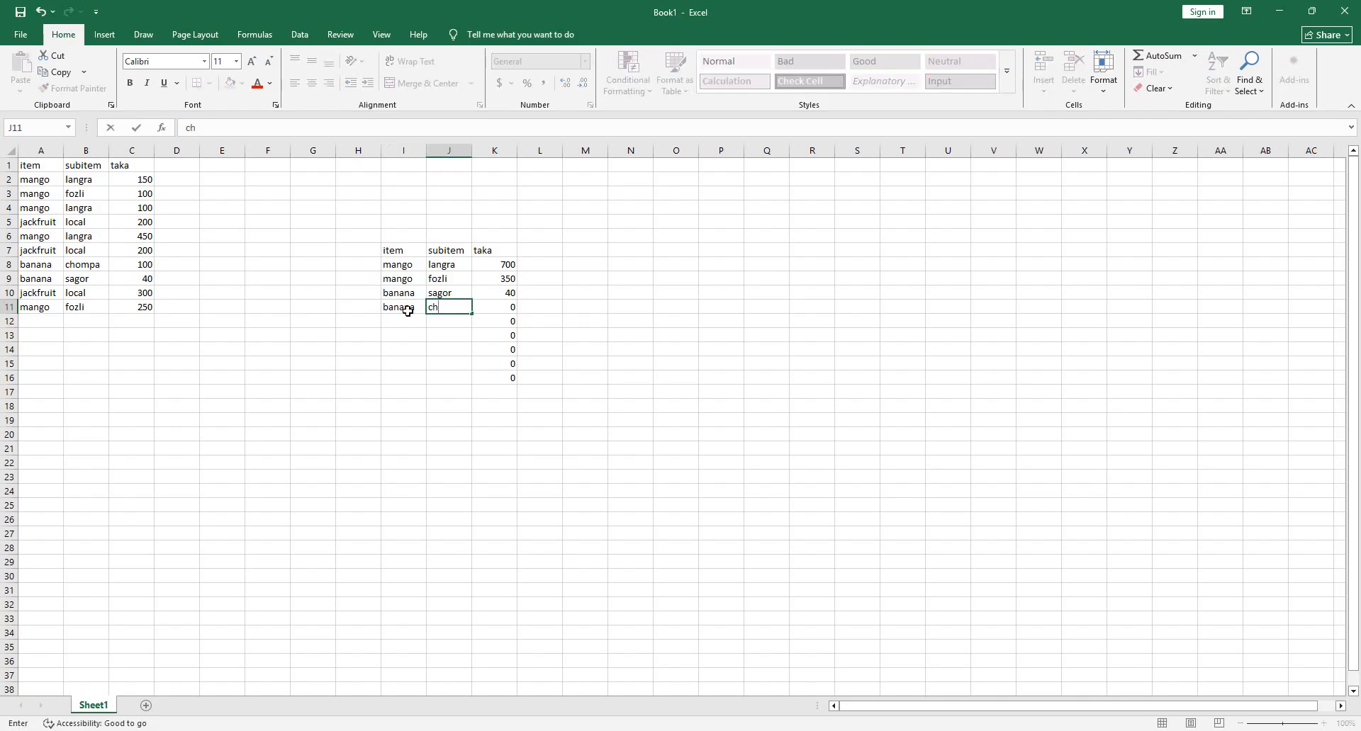
type("ompa")
Fill I12 with the item jackfruit by copying it from A10 of the source table
left_click(404, 323)
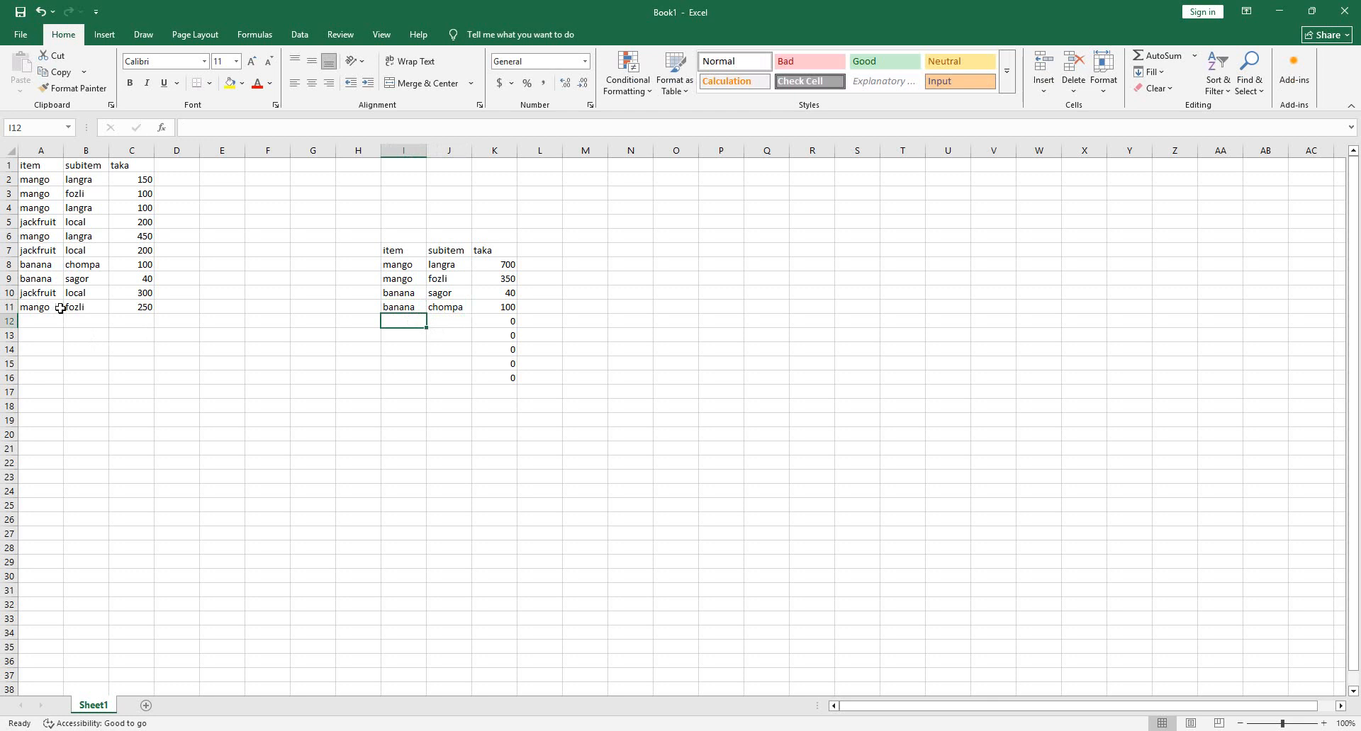
type("jack")
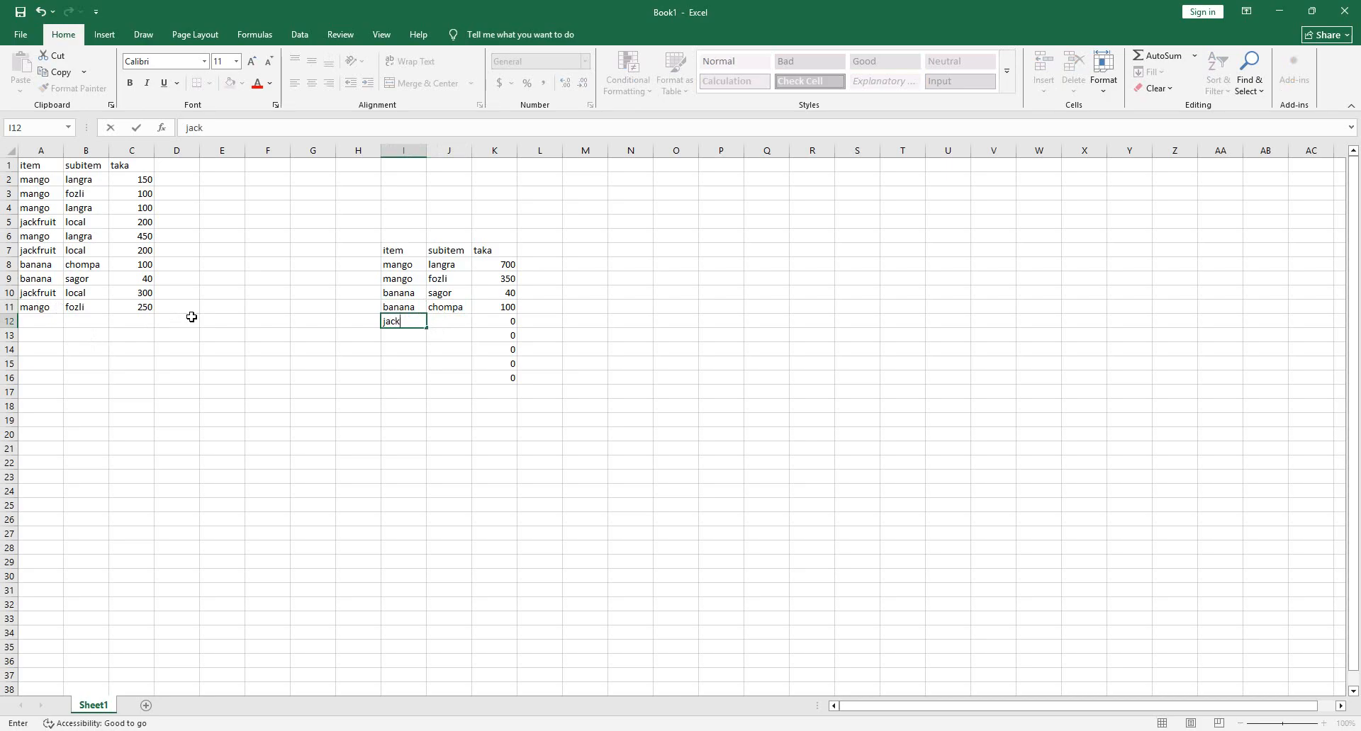
left_click(55, 294)
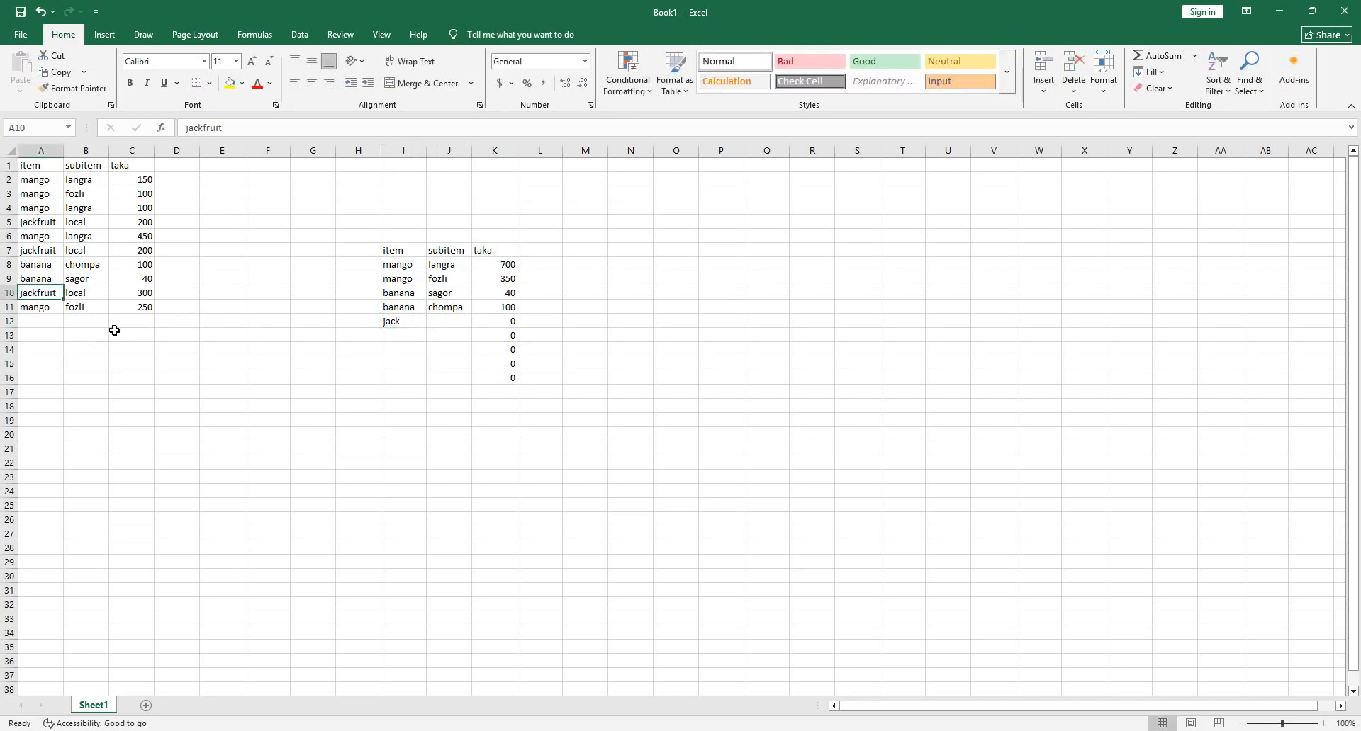
right_click(52, 294)
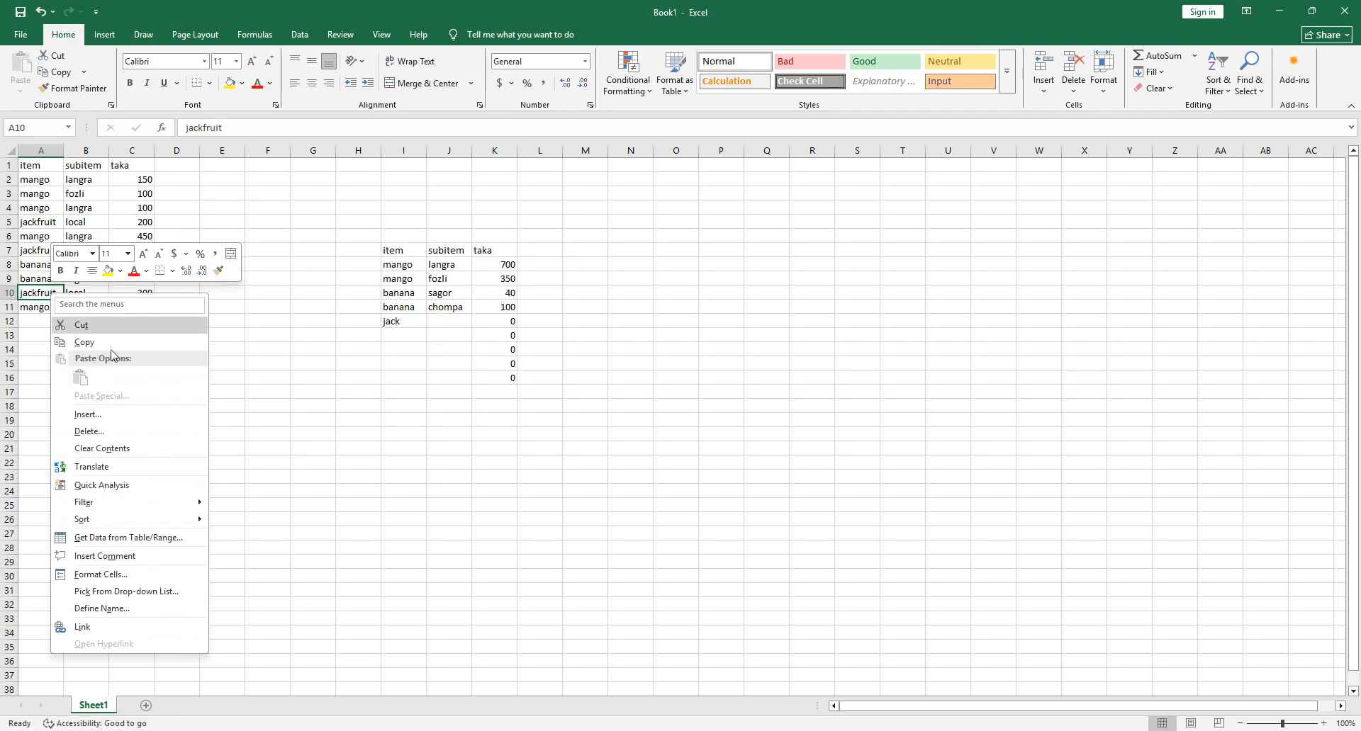
left_click(110, 342)
left_click(397, 319)
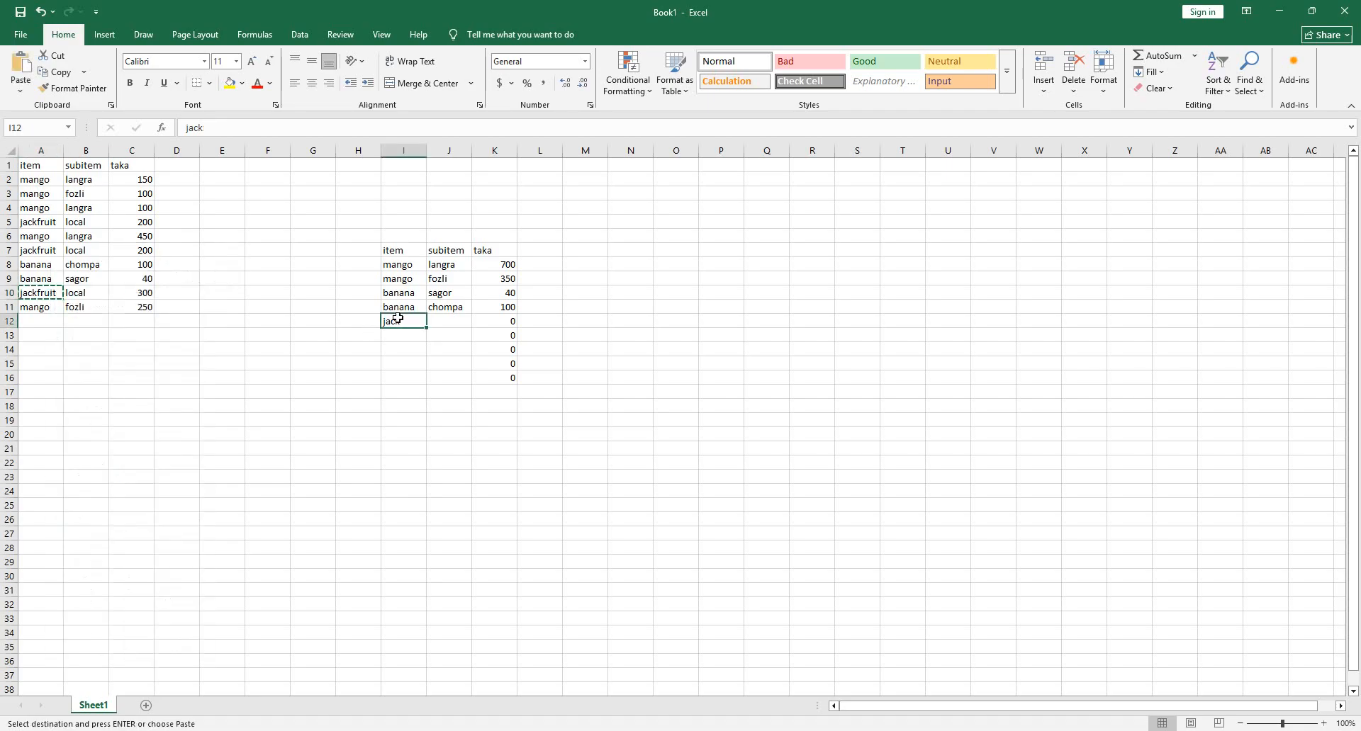
key("ctrl+v")
Copy the subitem local from B10 into J12 beside jackfruit in the summary table
left_click(445, 321)
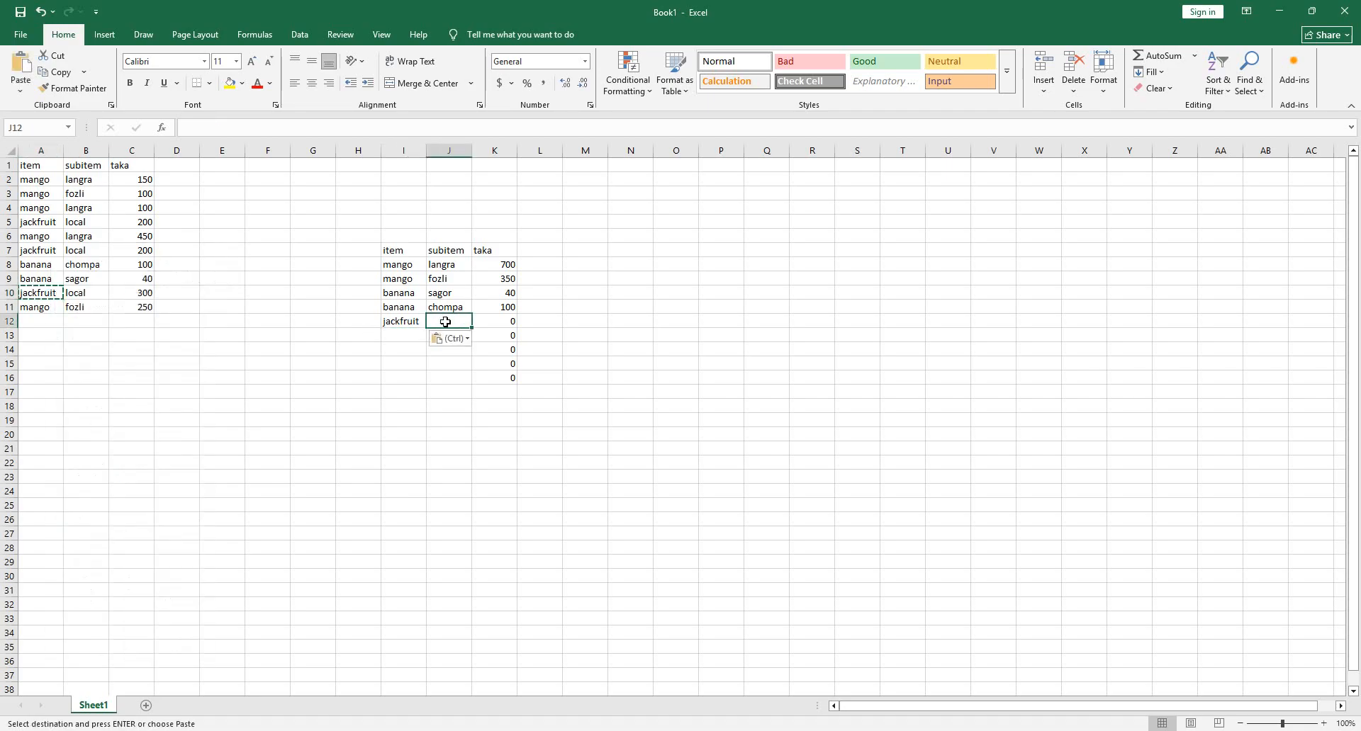
left_click(101, 294)
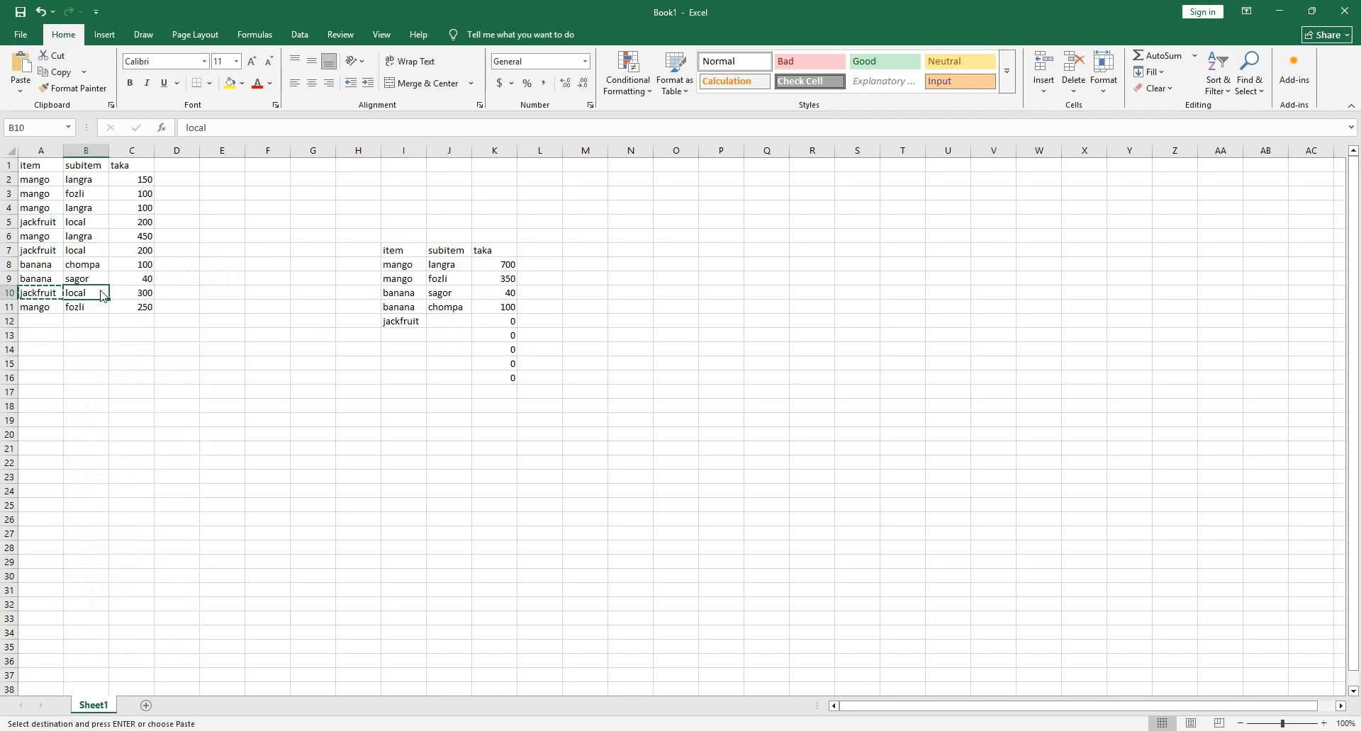
right_click(101, 293)
left_click(110, 342)
left_click(423, 322)
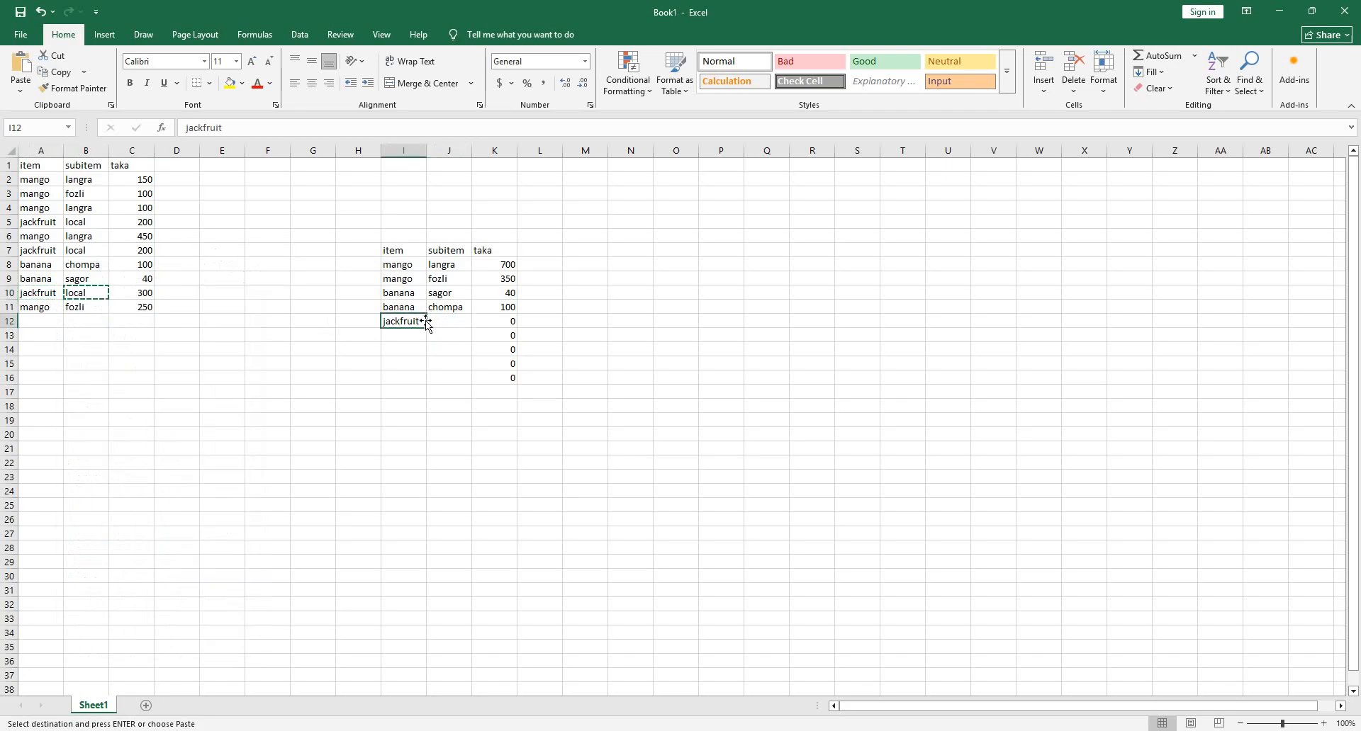
left_click(440, 323)
key("ctrl+v")
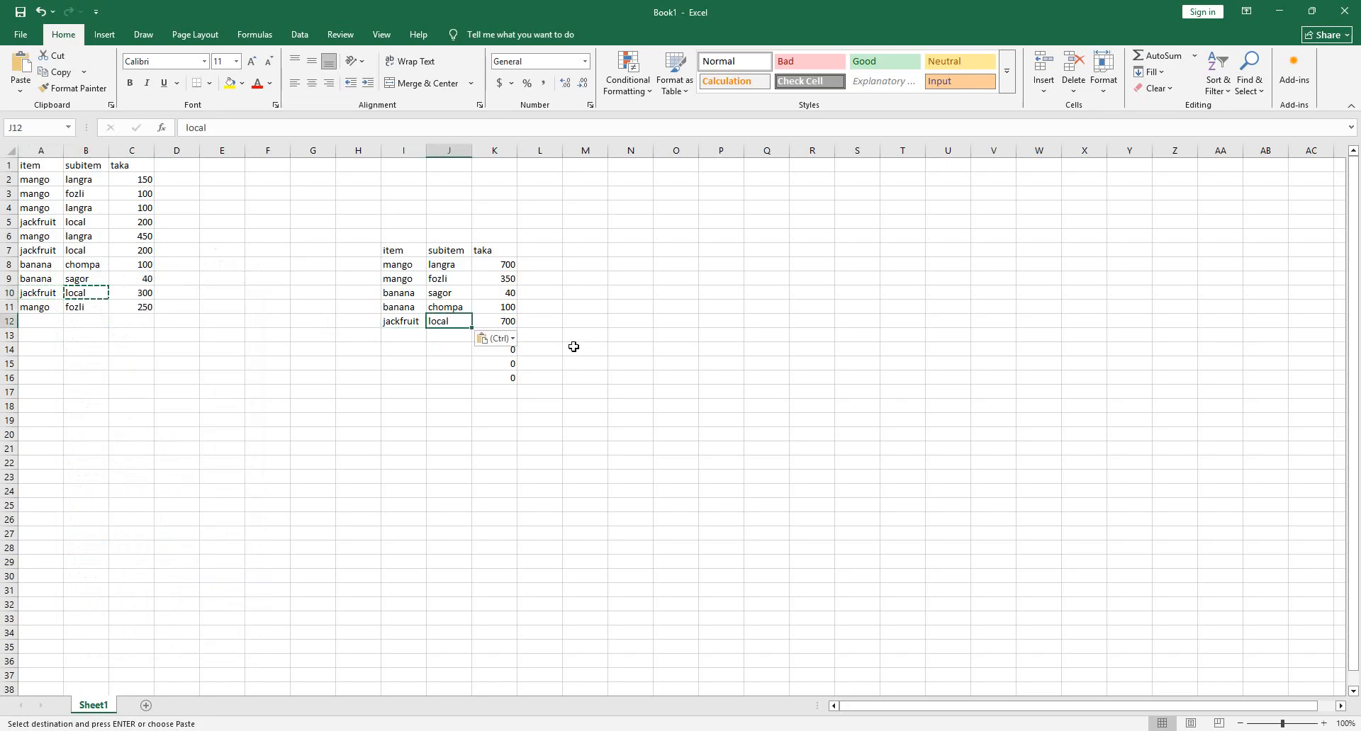
Clear the surplus SUMIFS formulas from K13:K16 below the summary table
left_click(573, 347)
left_click(510, 339)
key("Escape")
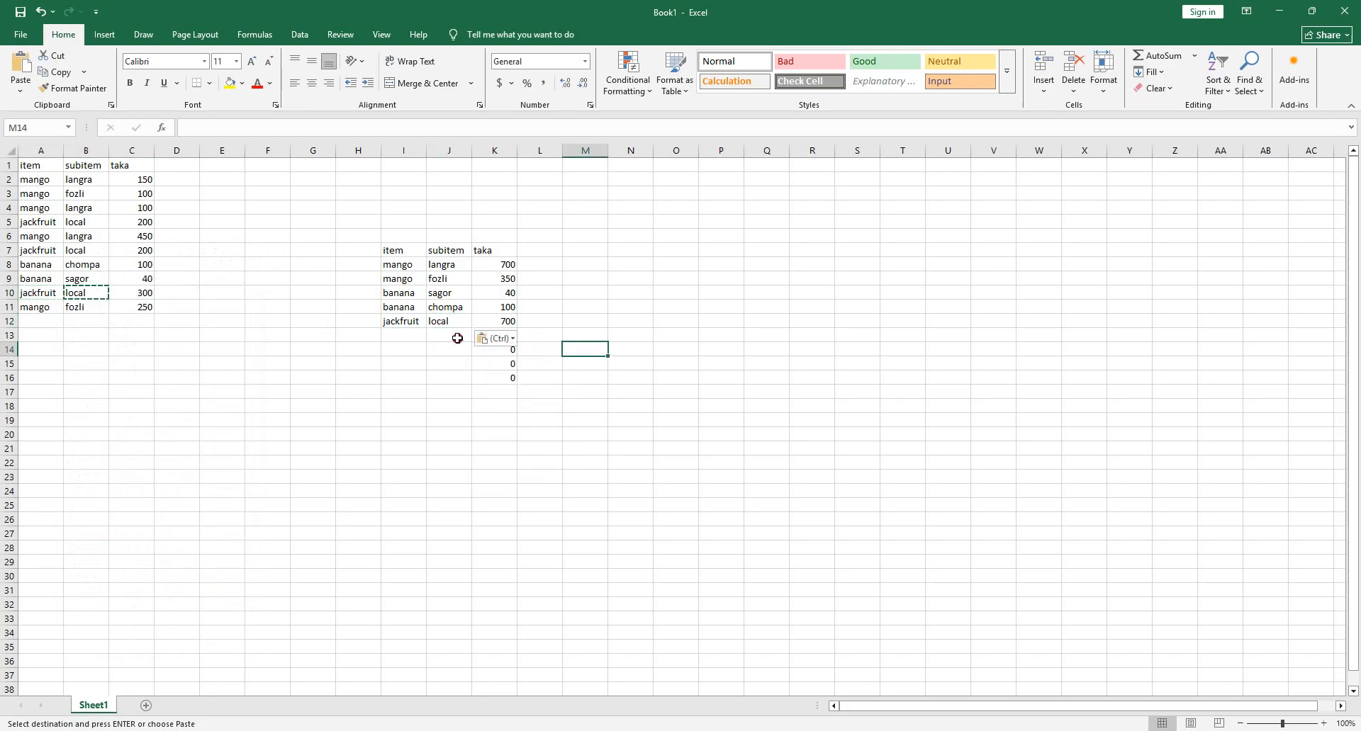
left_click_drag(504, 378, 479, 335)
key("Delete")
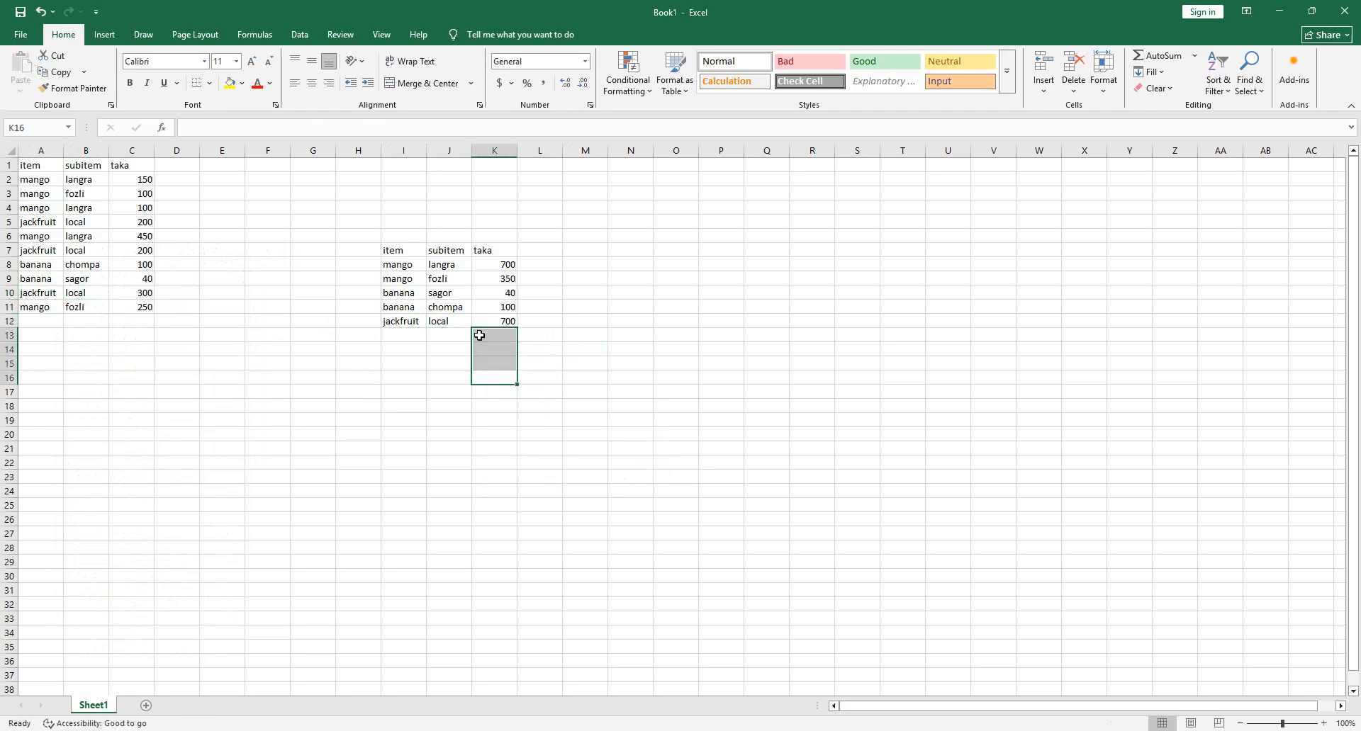
left_click(657, 505)
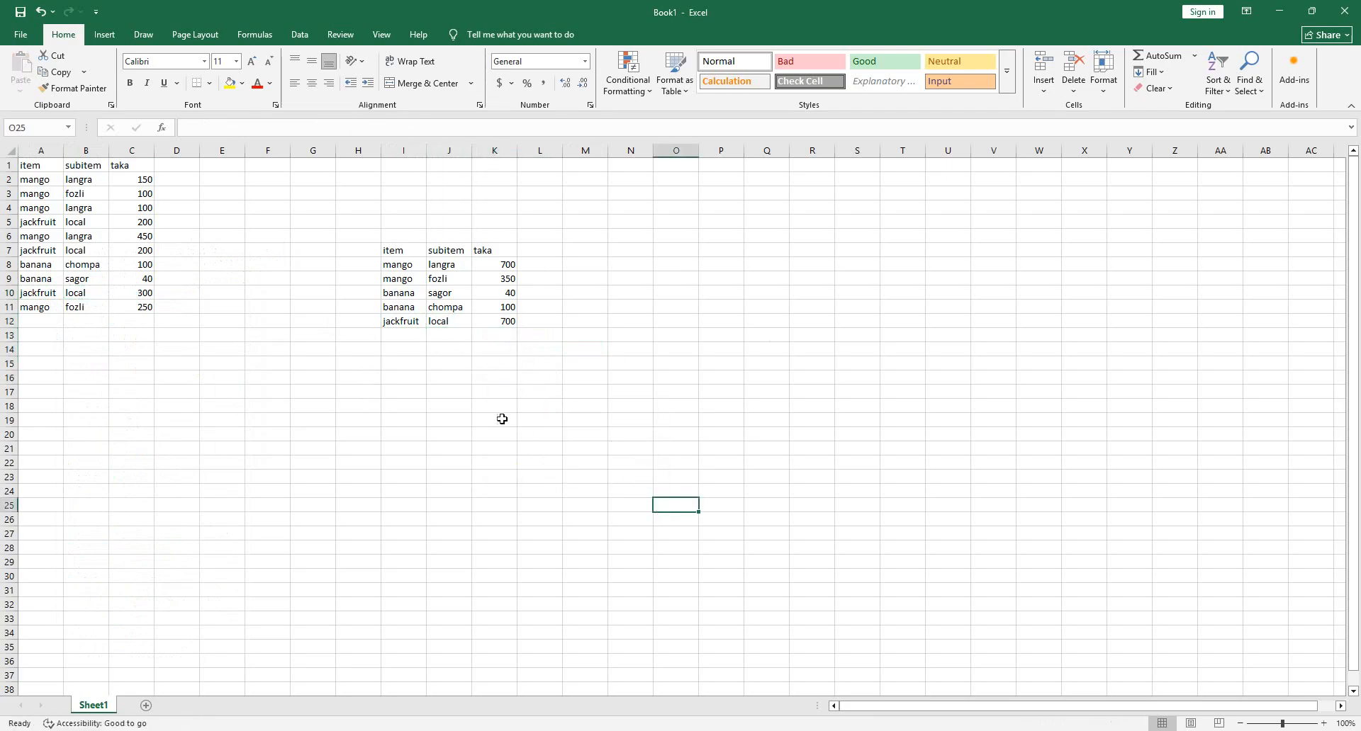